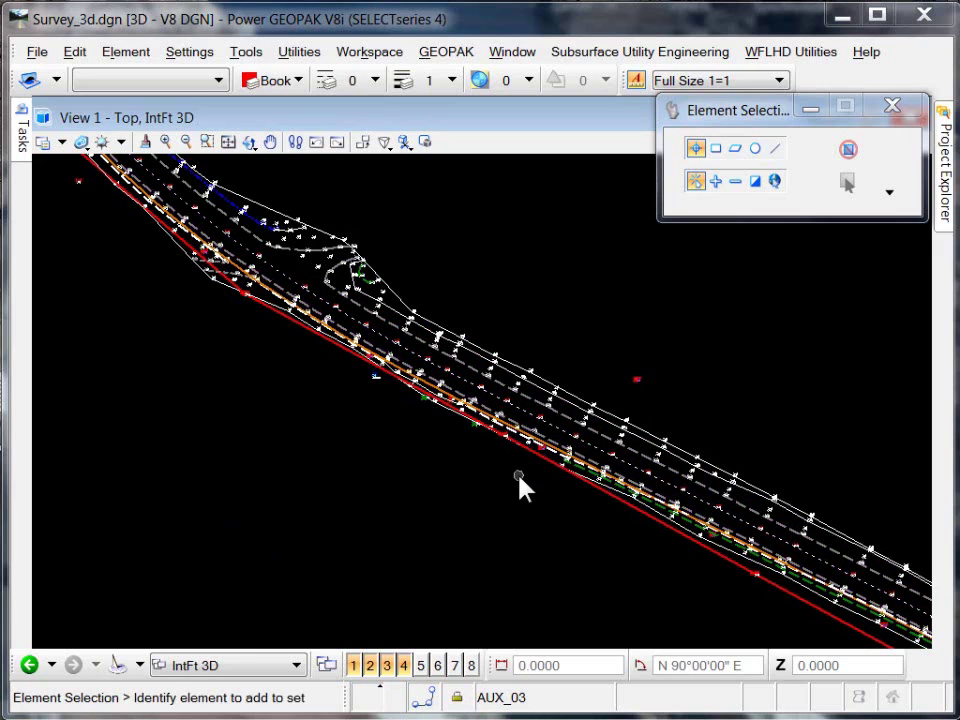
- Examine the surveyed road linework, identifying the centerline stripe among the edge, barrier and boundary lines
{"action": "scroll", "coordinate": [574, 426], "scroll_direction": "up", "scroll_amount": 2}
{"action": "scroll", "coordinate": [571, 428], "scroll_direction": "up", "scroll_amount": 2}
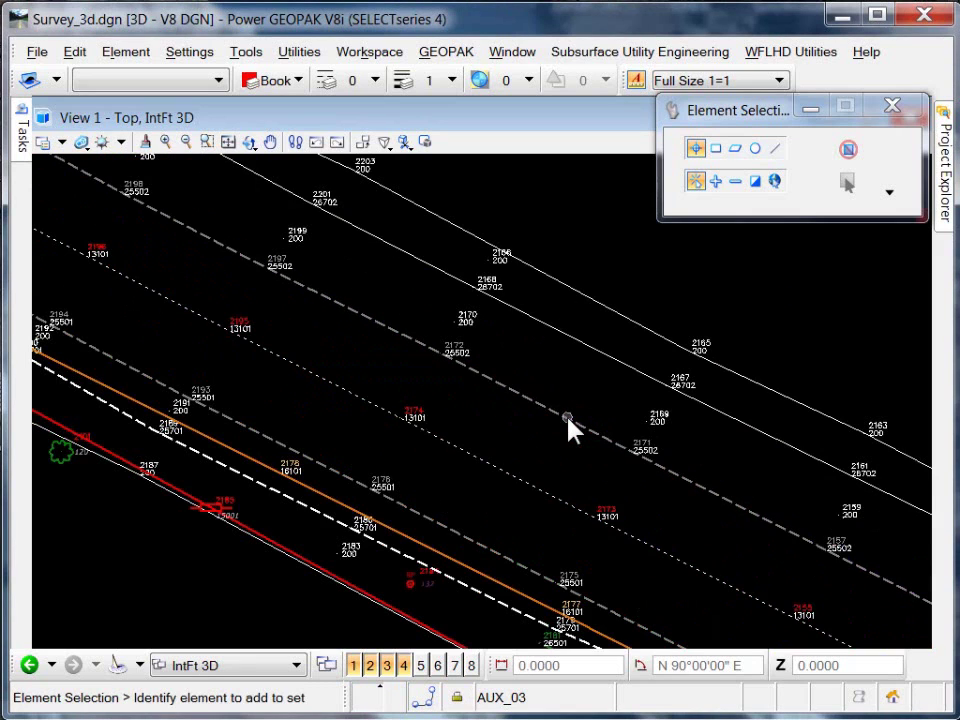
{"action": "scroll", "coordinate": [475, 407], "scroll_direction": "down", "scroll_amount": 1}
{"action": "scroll", "coordinate": [475, 407], "scroll_direction": "down", "scroll_amount": 2}
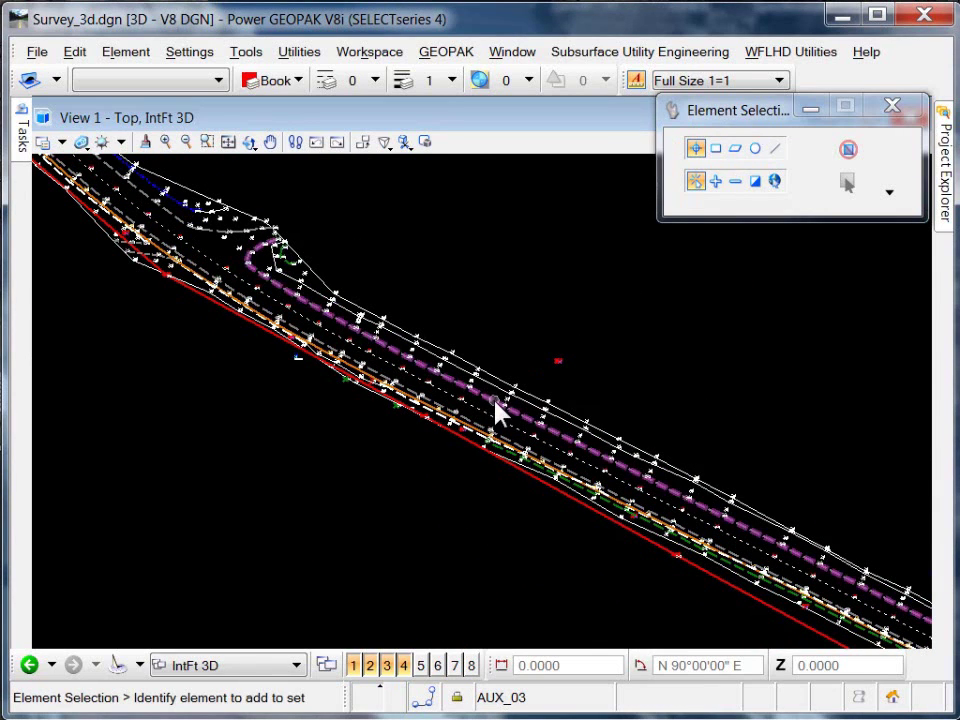
{"action": "scroll", "coordinate": [531, 446], "scroll_direction": "up", "scroll_amount": 1}
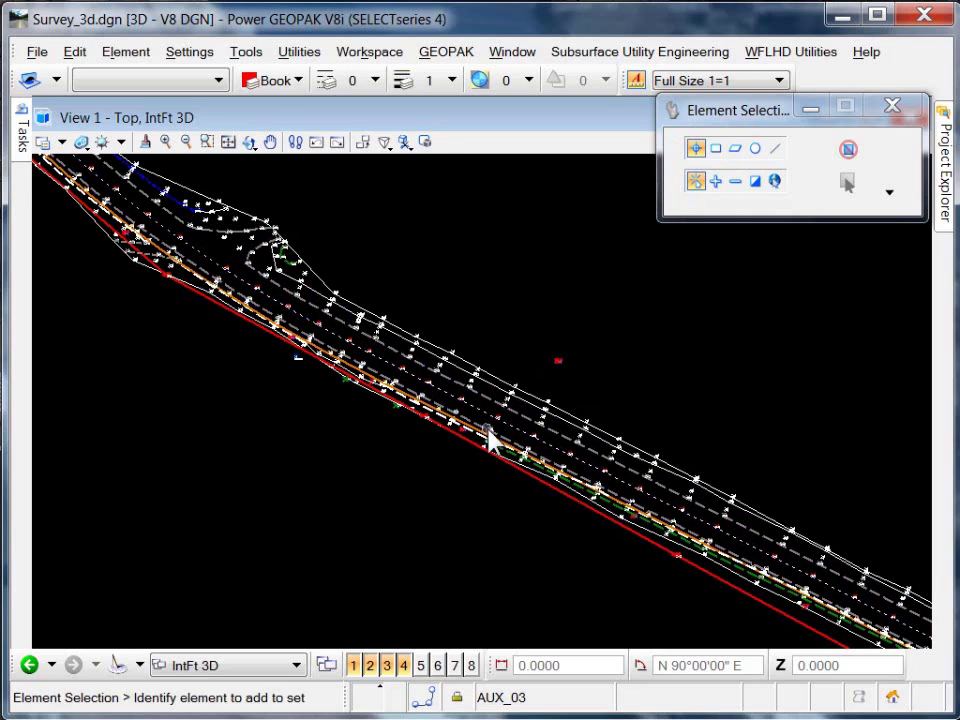
{"action": "scroll", "coordinate": [493, 439], "scroll_direction": "up", "scroll_amount": 1}
{"action": "mouse_move", "coordinate": [546, 443]}
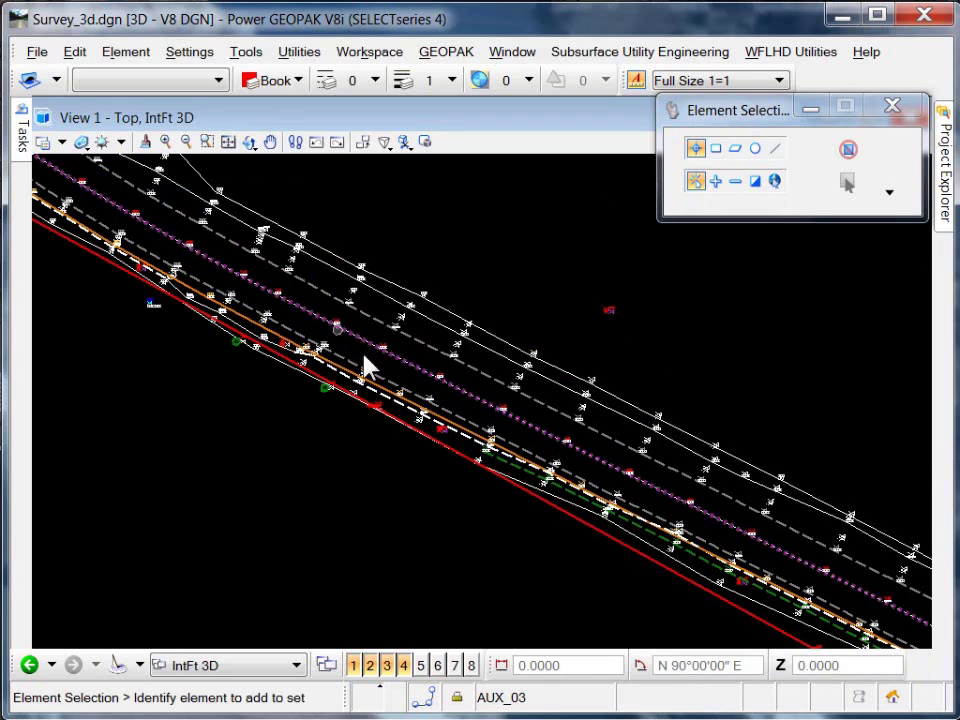
{"action": "mouse_move", "coordinate": [609, 468]}
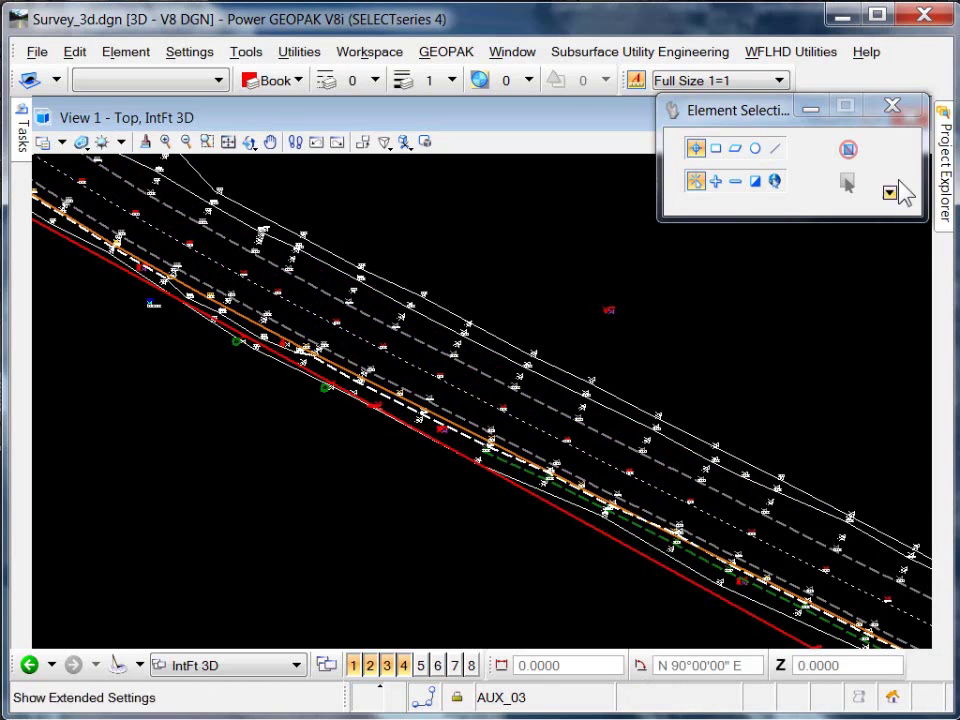
- Hide all point features and linear features of Field Book 1, then redisplay only linear feature 131
{"action": "left_click", "coordinate": [943, 168]}
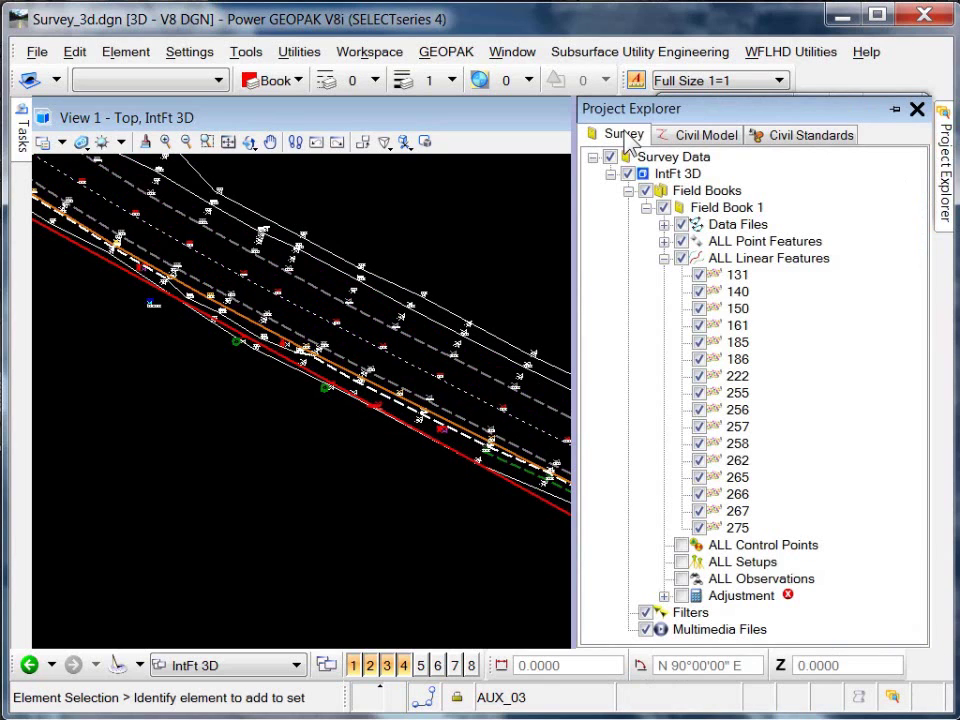
{"action": "left_click", "coordinate": [664, 259]}
{"action": "left_click", "coordinate": [704, 246]}
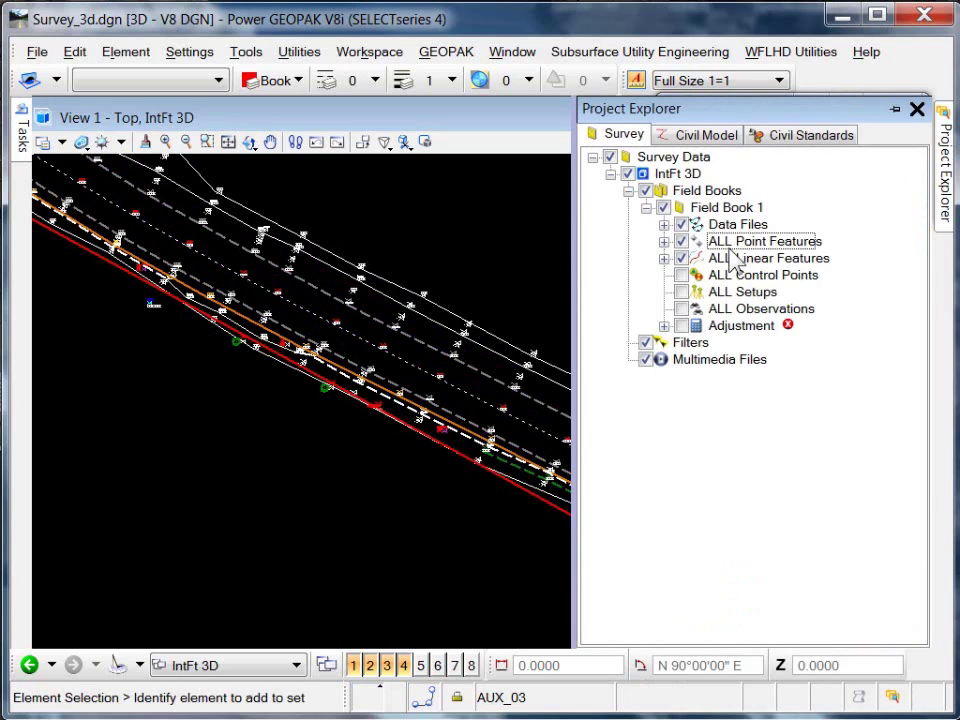
{"action": "left_click", "coordinate": [681, 242]}
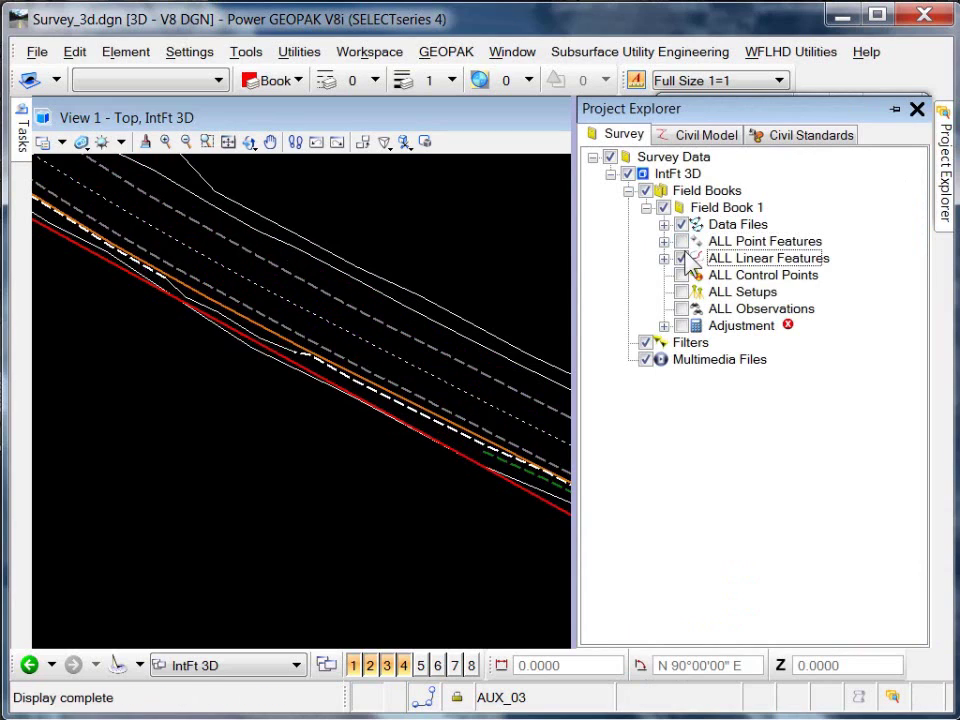
{"action": "left_click", "coordinate": [681, 258]}
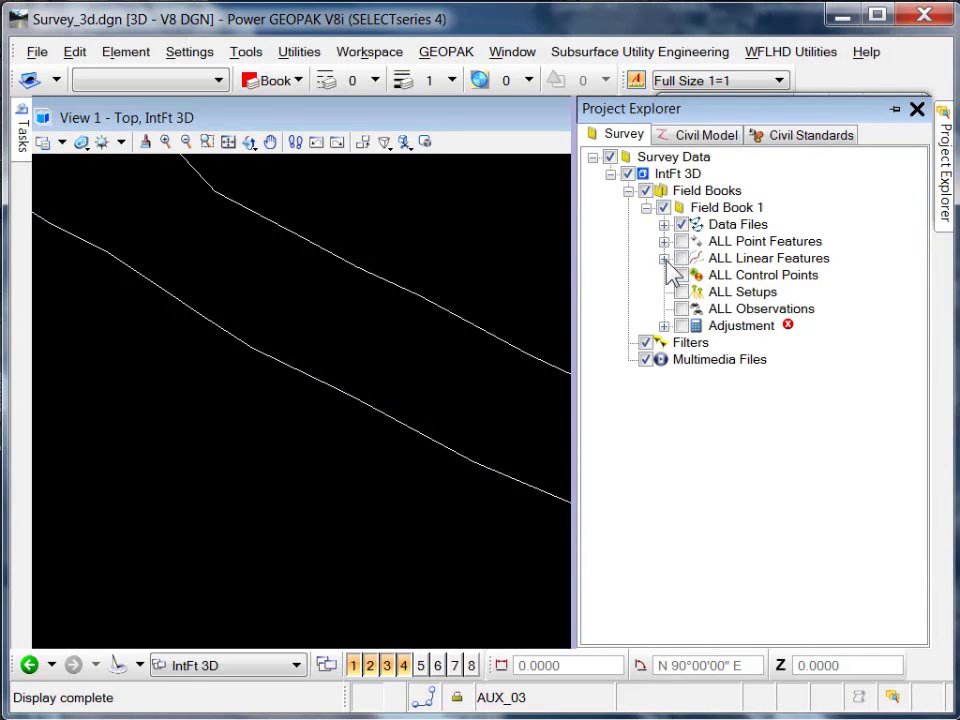
{"action": "left_click", "coordinate": [665, 259]}
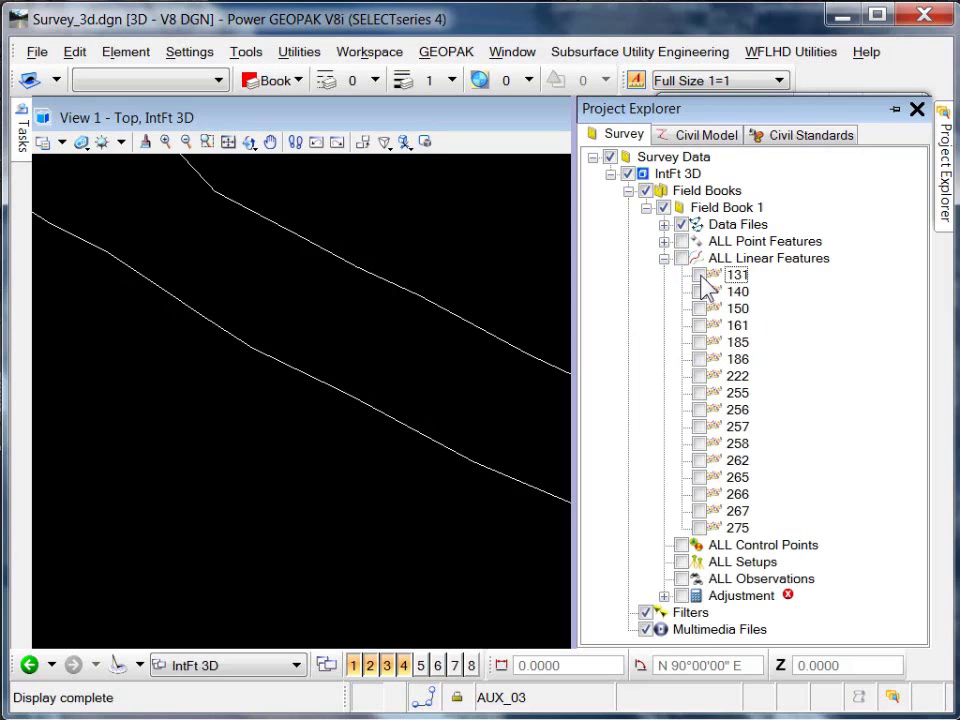
{"action": "left_click", "coordinate": [699, 275]}
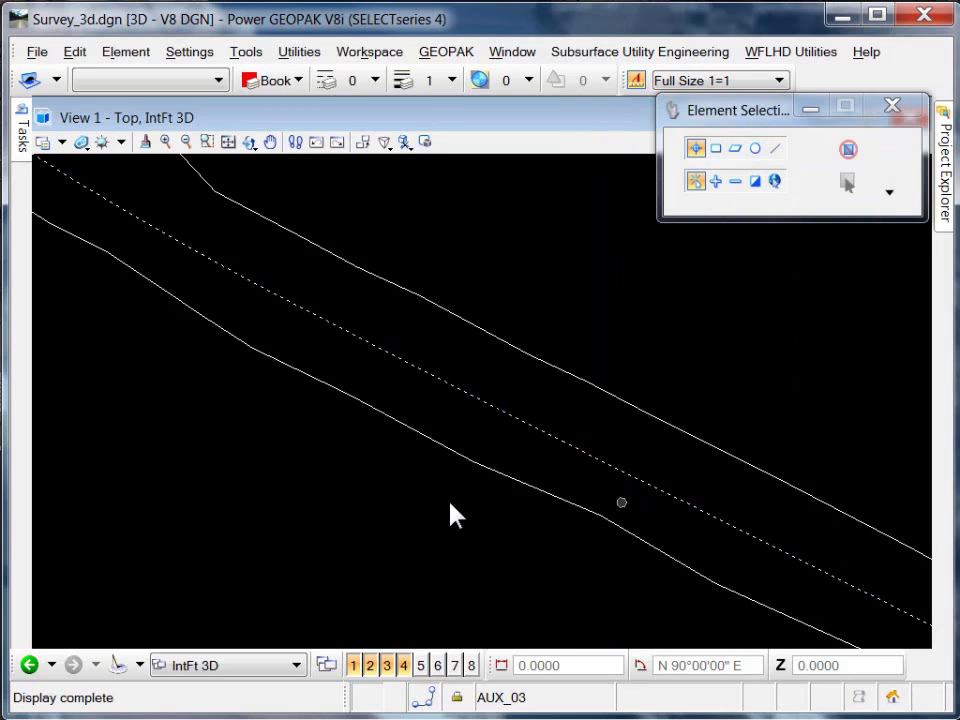
- Turn off the level of the solid white boundary surrounding the dashed centerline by picking the boundary element
{"action": "left_click", "coordinate": [495, 340]}
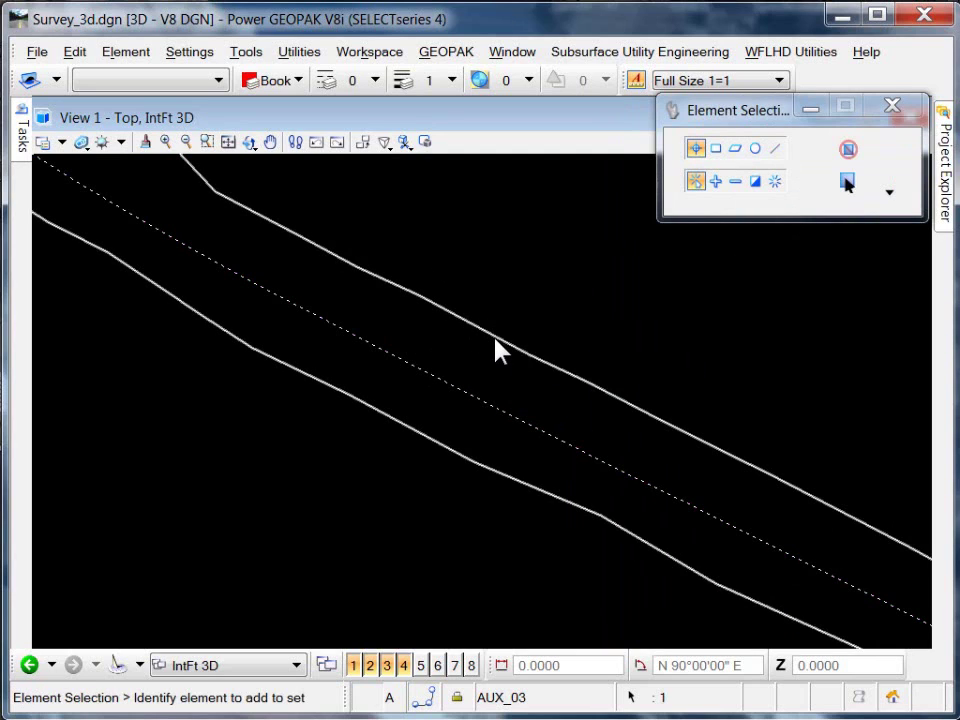
{"action": "left_click", "coordinate": [502, 277]}
{"action": "right_click", "coordinate": [553, 284]}
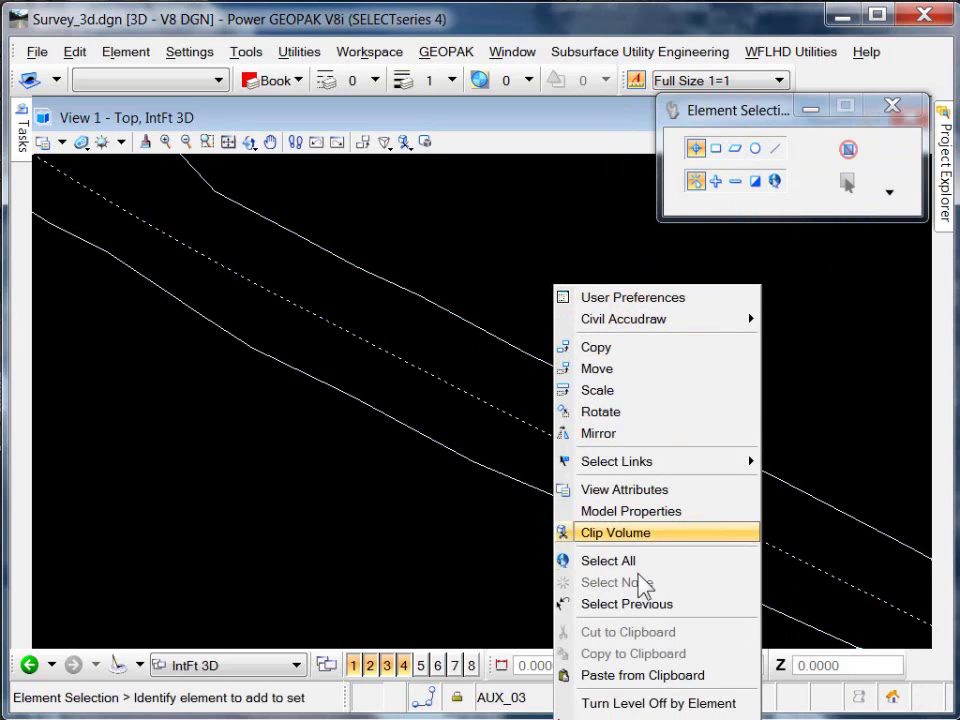
{"action": "left_click", "coordinate": [687, 703]}
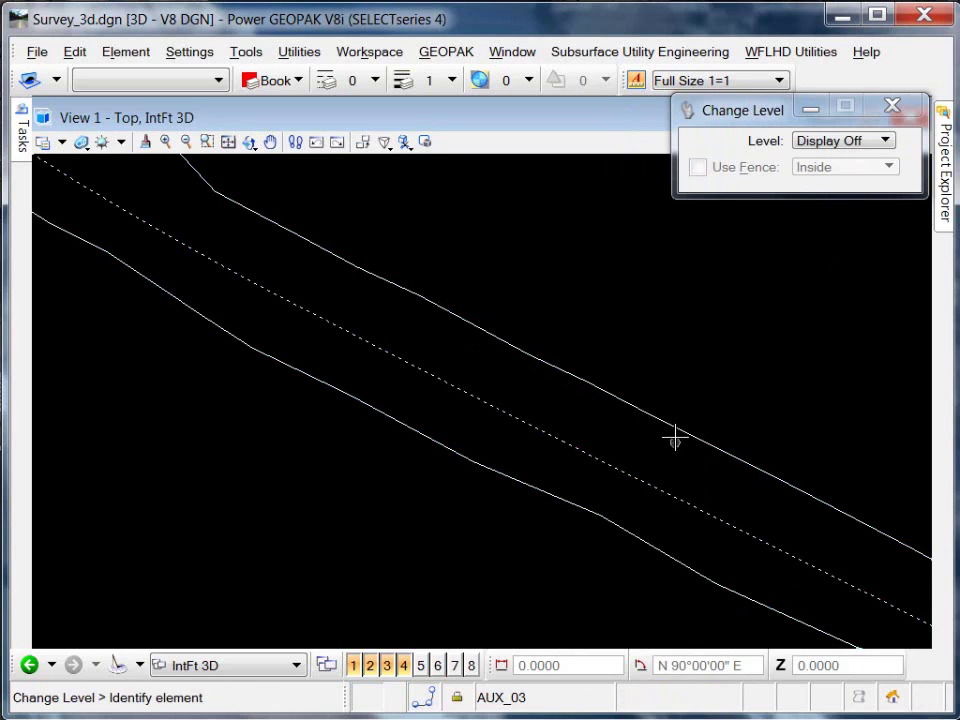
{"action": "left_click", "coordinate": [677, 429]}
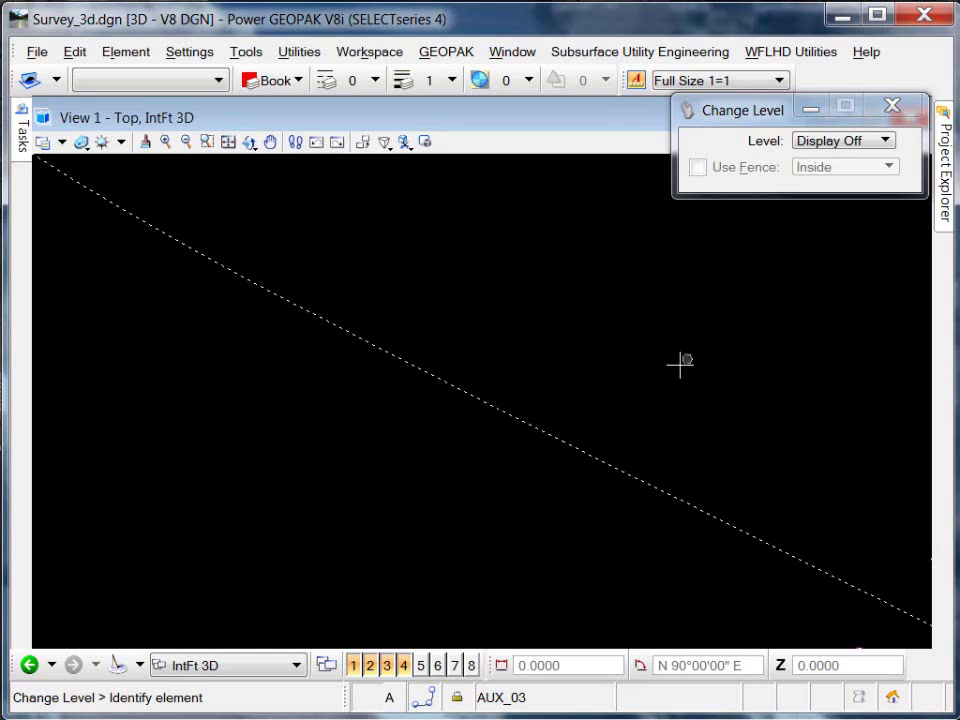
- Start a horizontal best fit with the Make Complex Element option and pick the dashed survey centerline as its source
{"action": "scroll", "coordinate": [683, 367], "scroll_direction": "down", "scroll_amount": 4}
{"action": "scroll", "coordinate": [645, 350], "scroll_direction": "up", "scroll_amount": 2}
{"action": "scroll", "coordinate": [717, 380], "scroll_direction": "up", "scroll_amount": 1}
{"action": "mouse_move", "coordinate": [21, 150]}
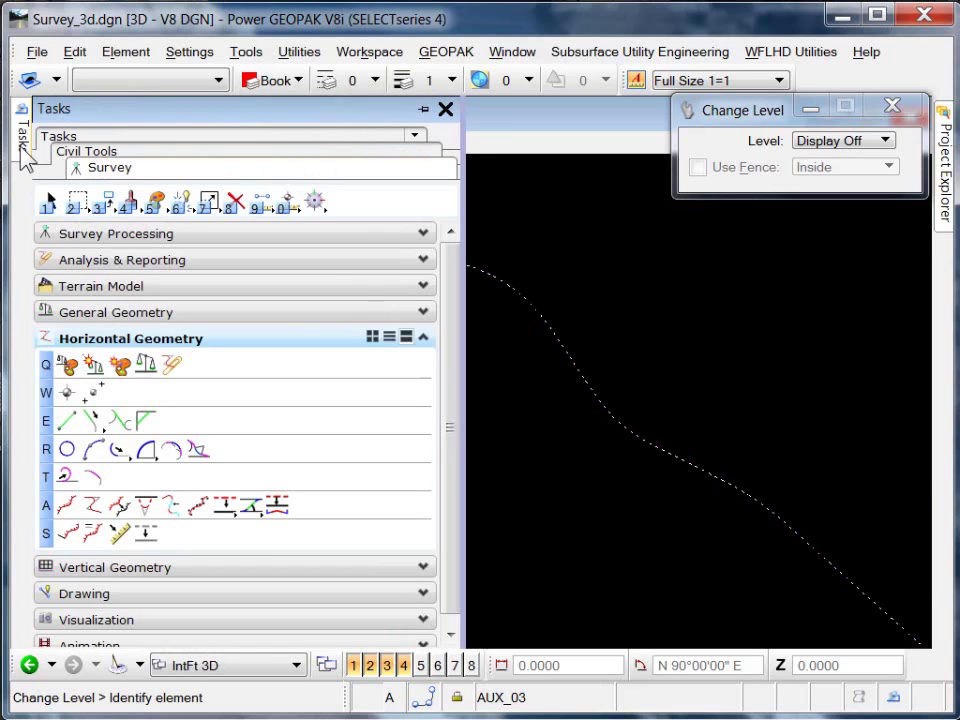
{"action": "left_click", "coordinate": [199, 506]}
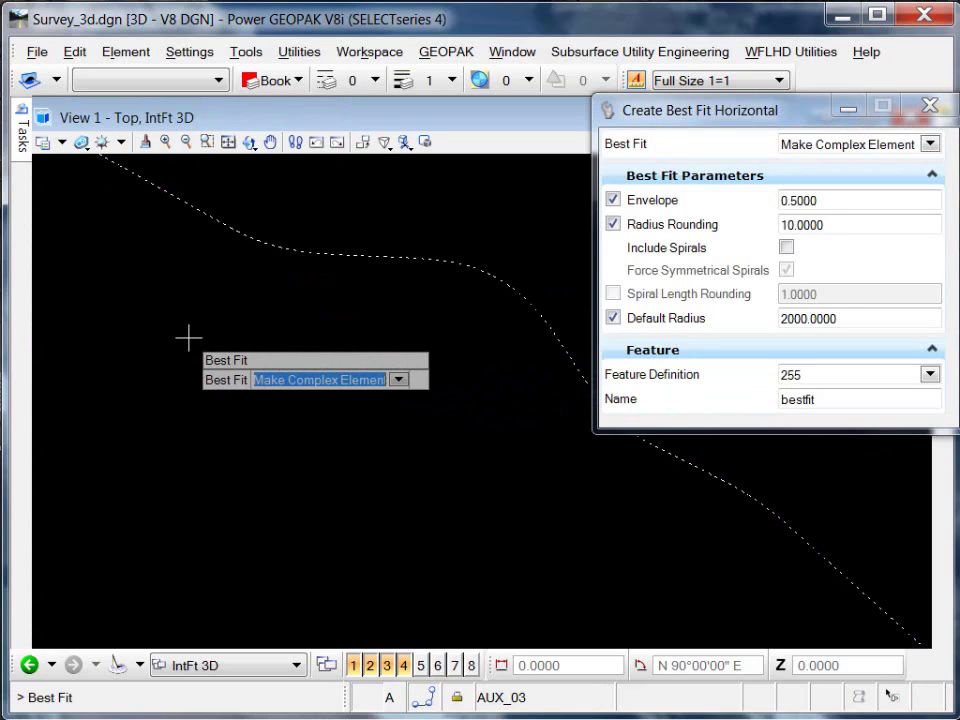
{"action": "key", "text": "Down"}
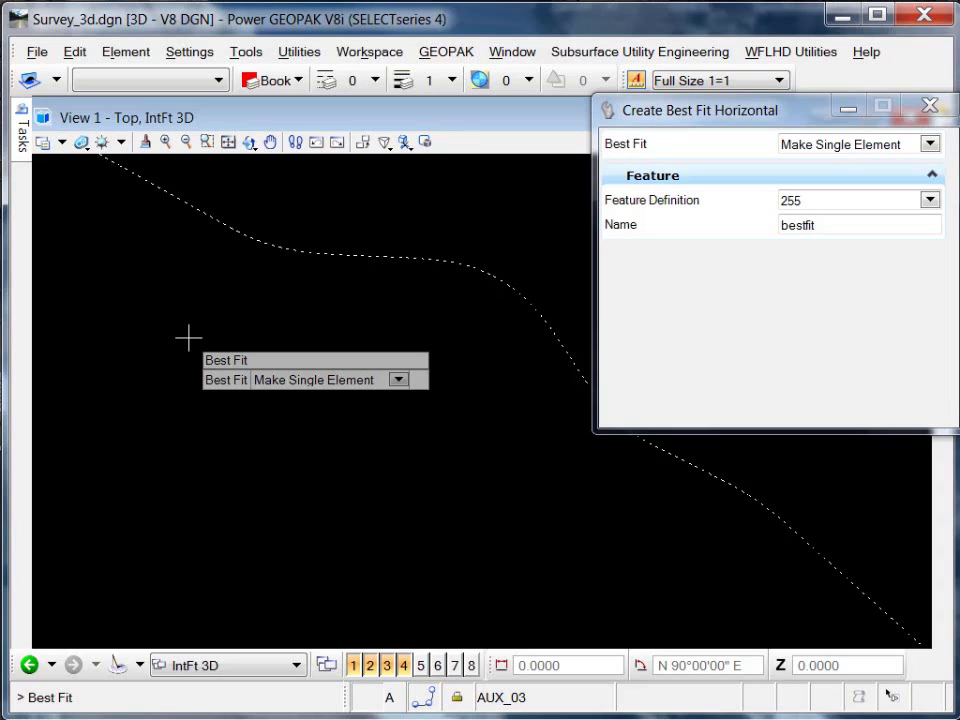
{"action": "key", "text": "Down"}
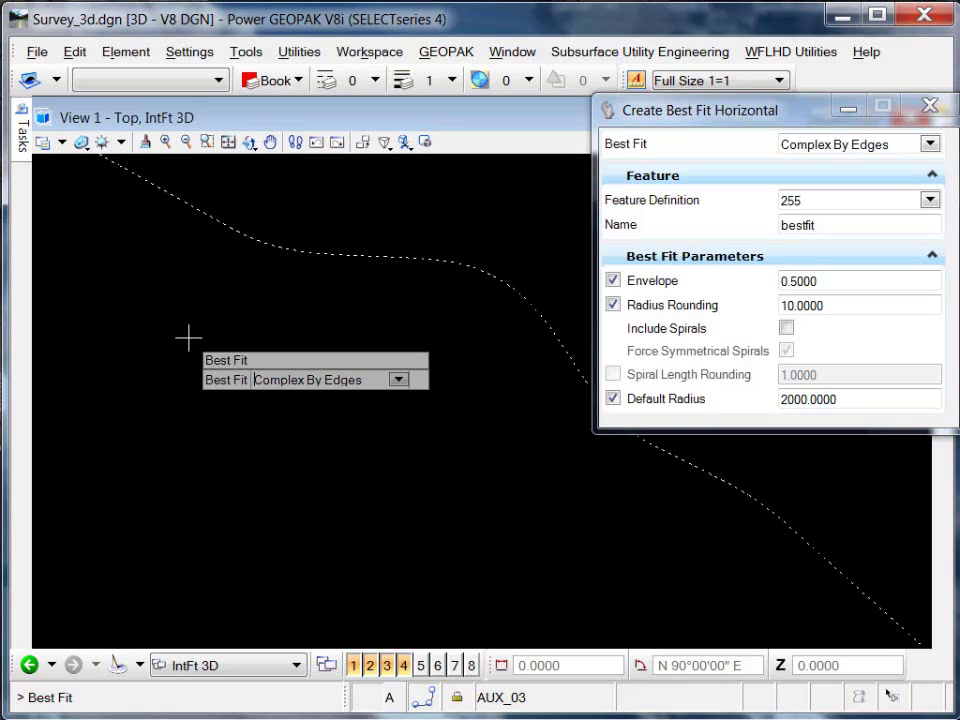
{"action": "key", "text": "Down"}
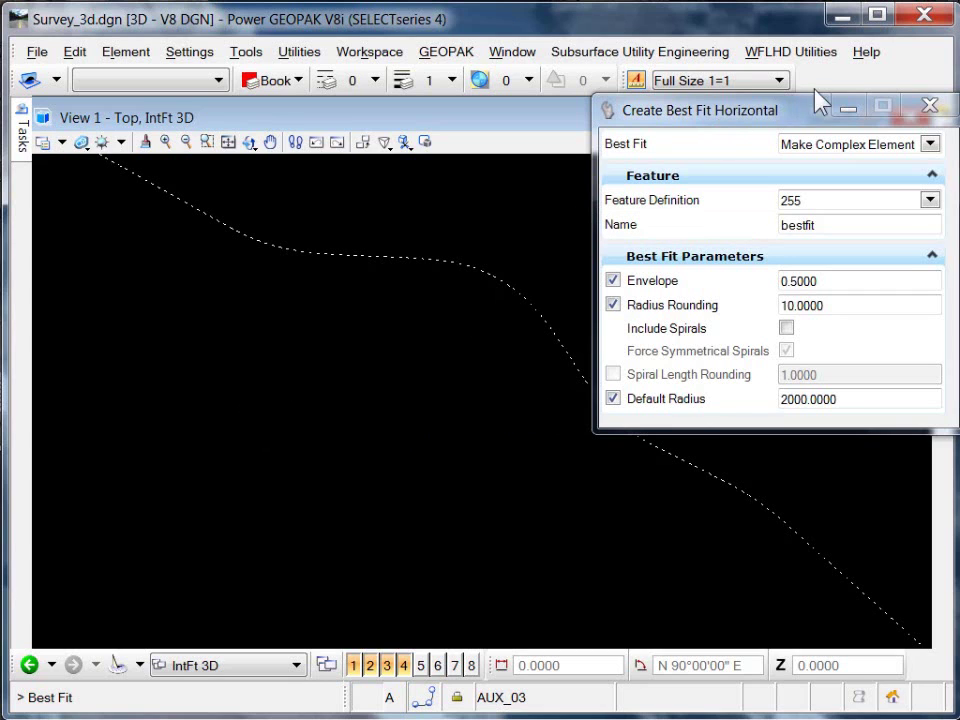
{"action": "left_click_drag", "start_coordinate": [800, 112], "coordinate": [783, 62]}
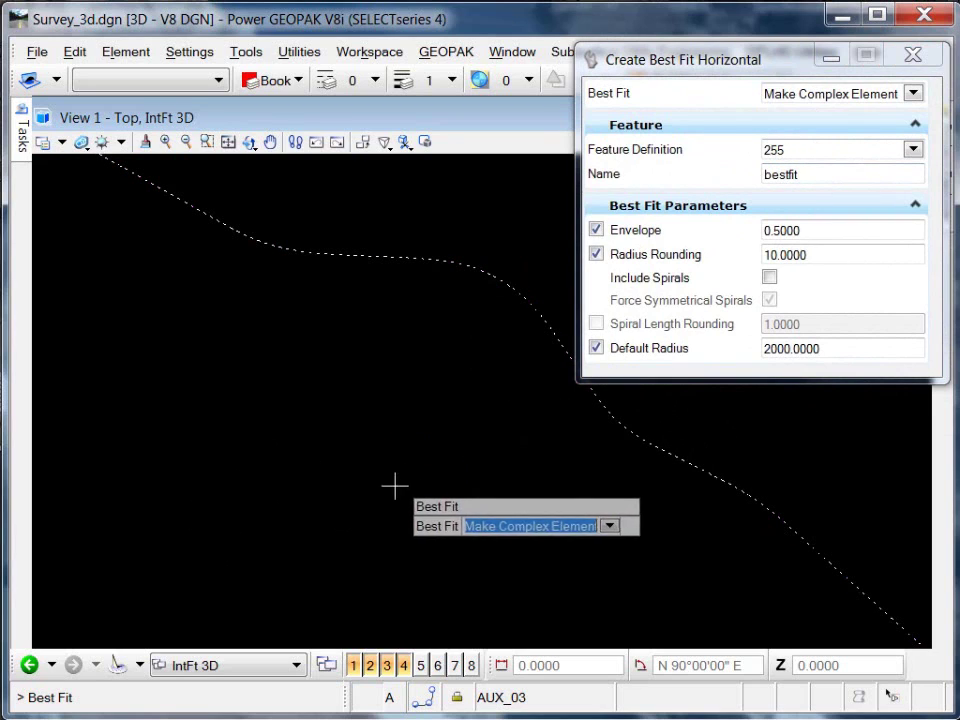
{"action": "left_click", "coordinate": [327, 446]}
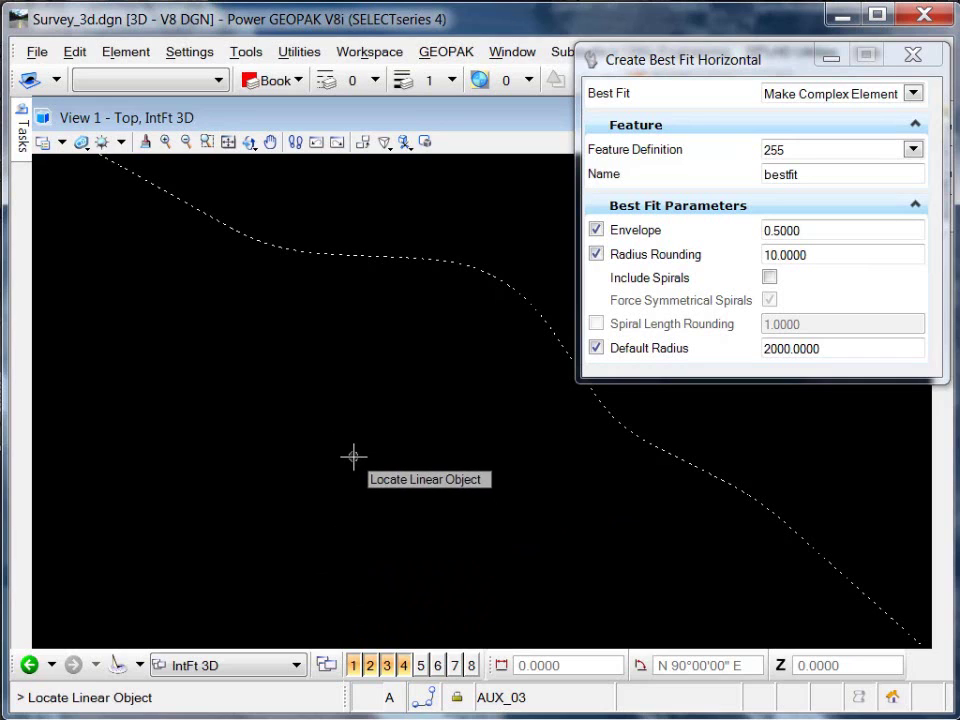
{"action": "left_click", "coordinate": [776, 513]}
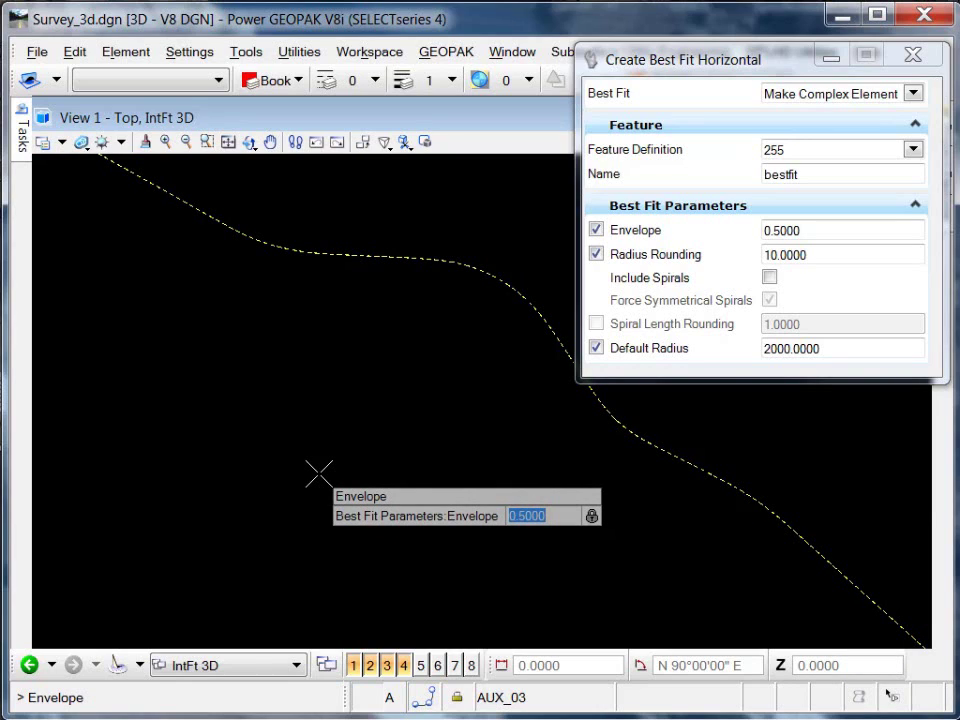
- Create the best-fit alignment with envelope 0.5, radius rounding 10, no spirals and default radius 2000
{"action": "key", "text": "Return"}
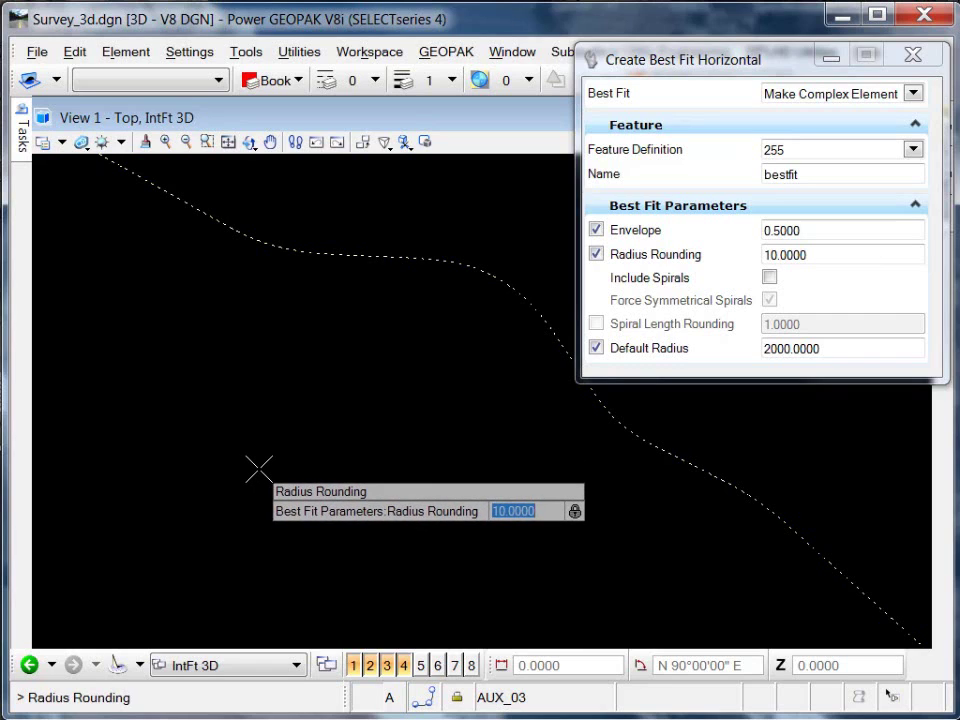
{"action": "key", "text": "Return"}
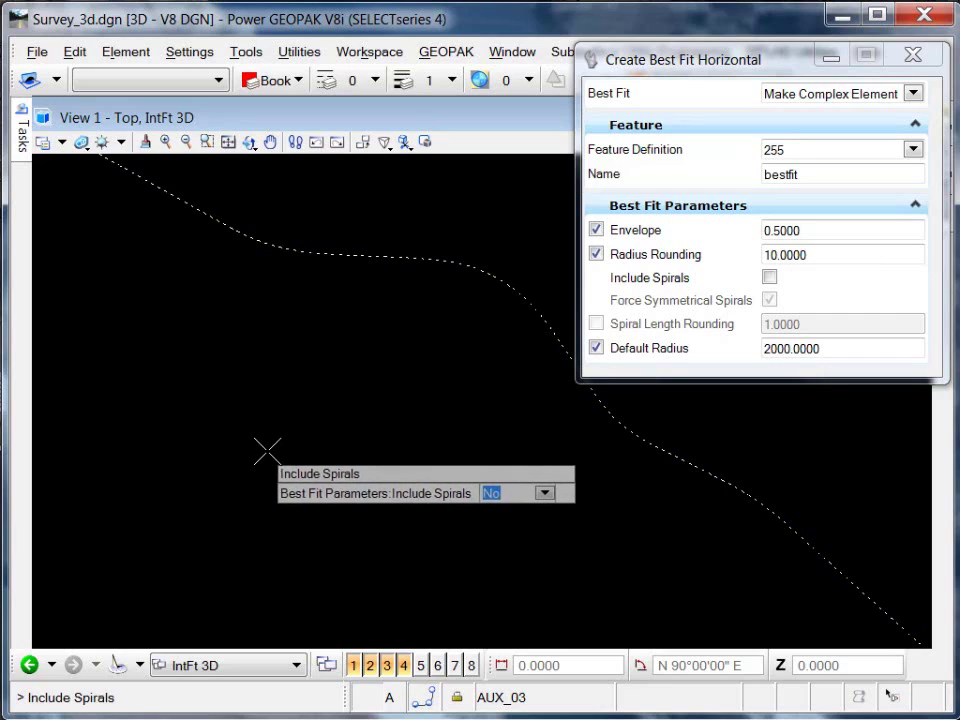
{"action": "key", "text": "Down"}
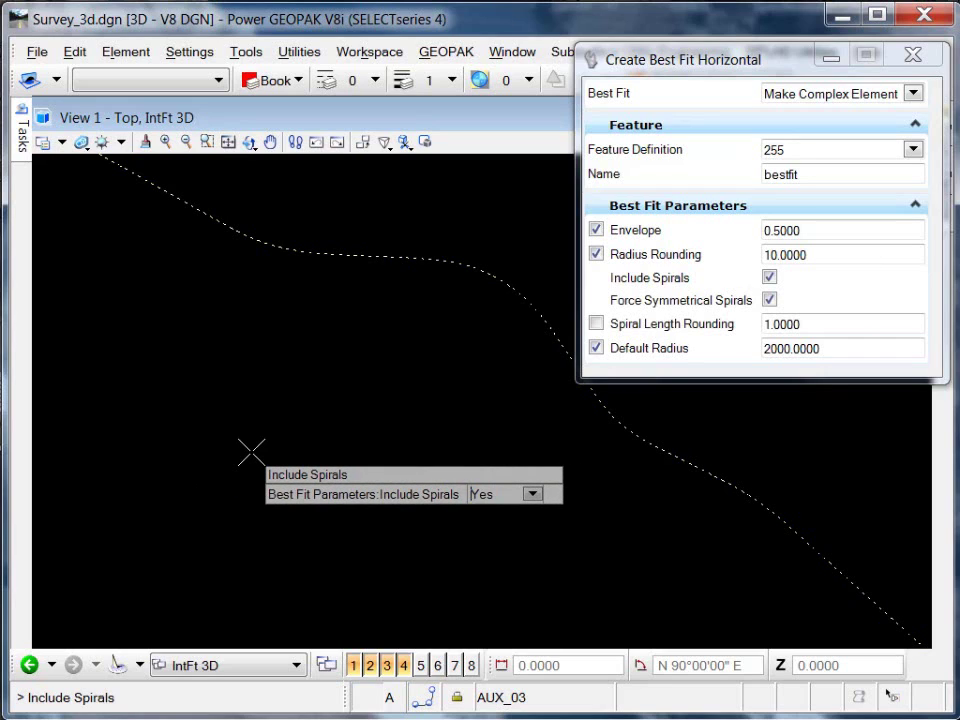
{"action": "key", "text": "Up"}
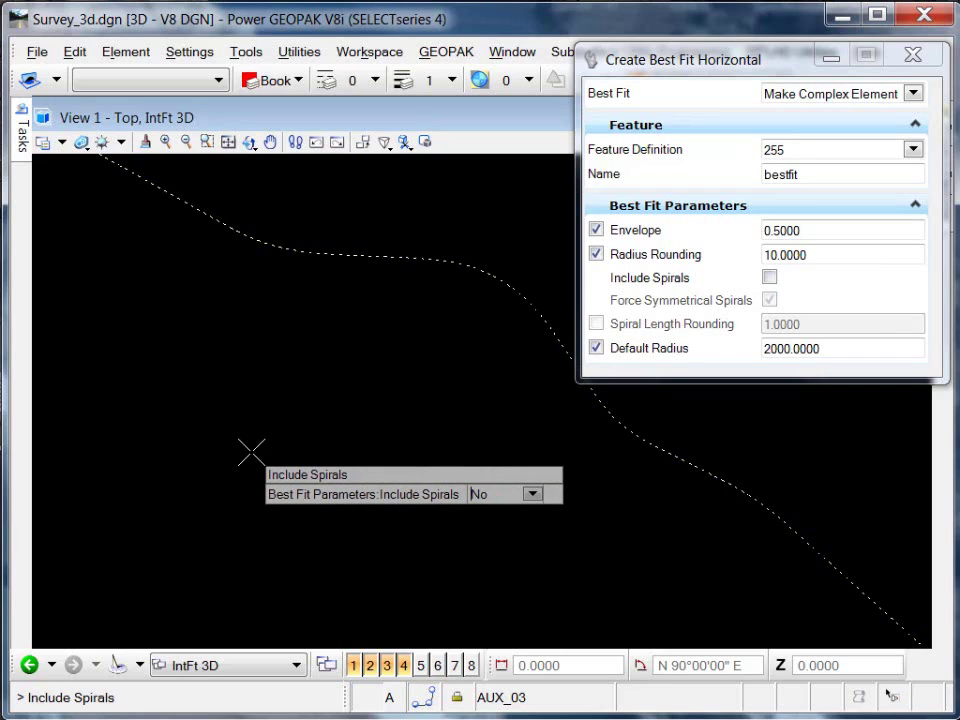
{"action": "key", "text": "Tab"}
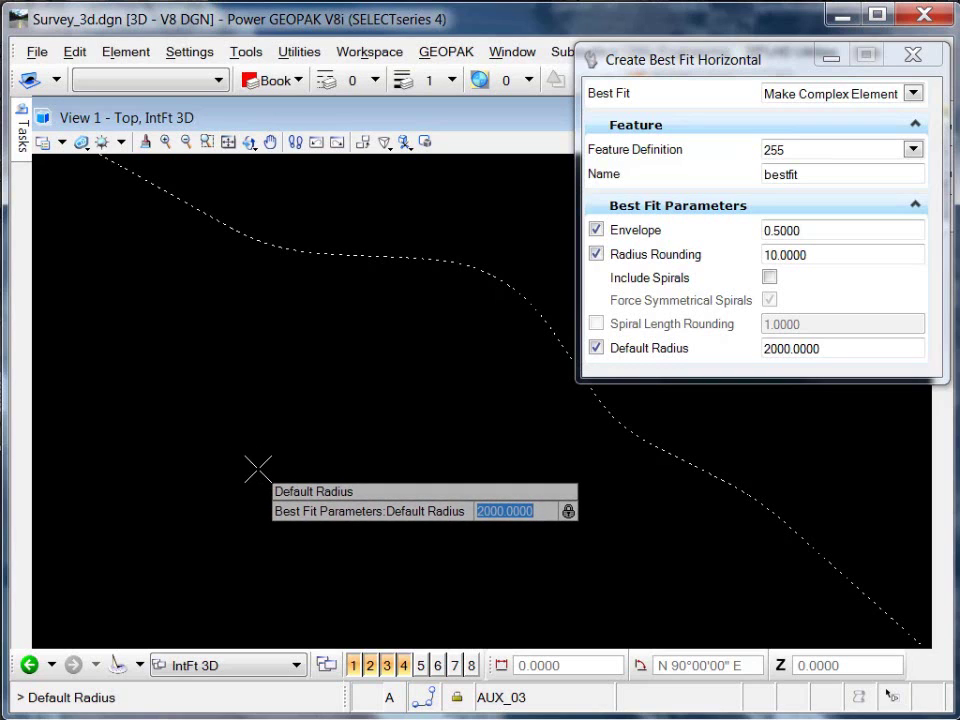
{"action": "left_click", "coordinate": [258, 469]}
- Leave the best-fit command and examine up close how the red alignment follows the dashed survey centerline
{"action": "scroll", "coordinate": [437, 522], "scroll_direction": "down", "scroll_amount": 2}
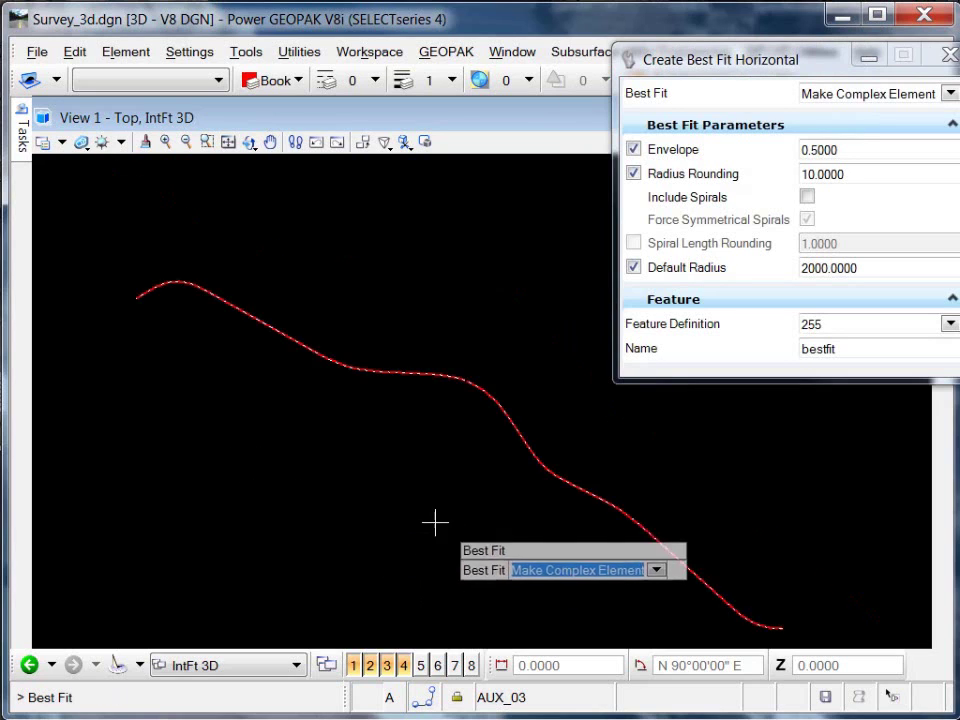
{"action": "scroll", "coordinate": [448, 484], "scroll_direction": "down", "scroll_amount": 2}
{"action": "scroll", "coordinate": [540, 520], "scroll_direction": "up", "scroll_amount": 2}
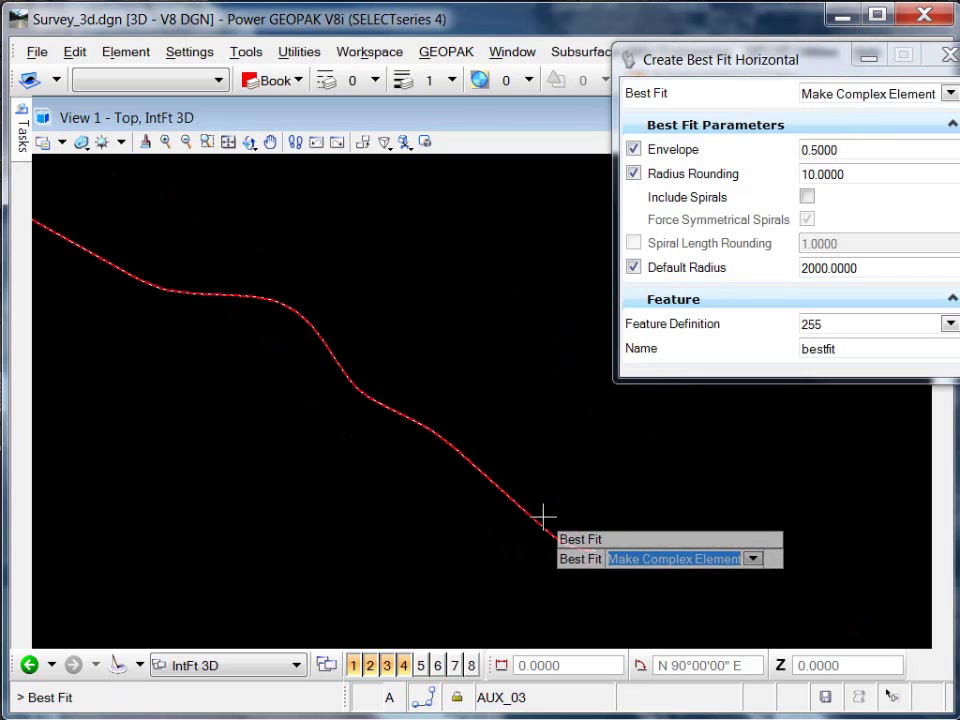
{"action": "scroll", "coordinate": [545, 515], "scroll_direction": "up", "scroll_amount": 2}
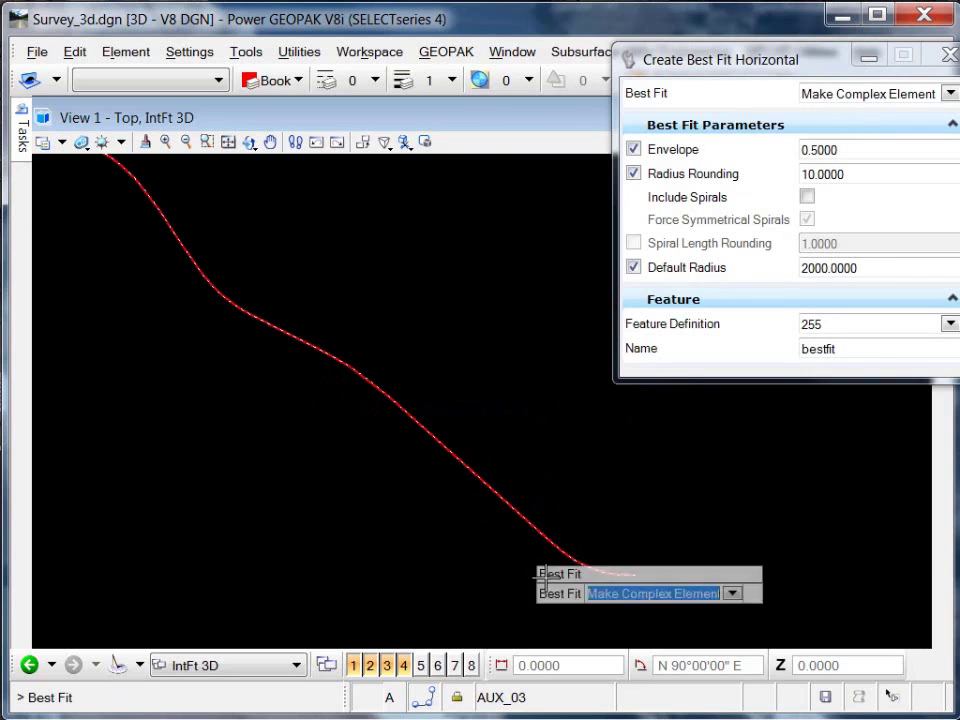
{"action": "right_click", "coordinate": [291, 547]}
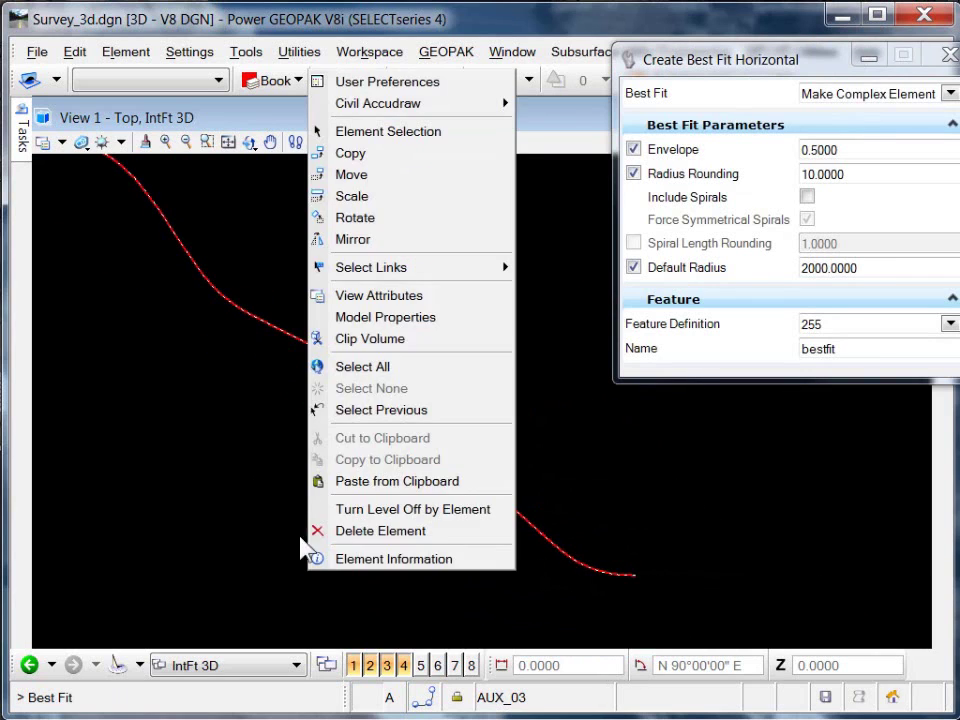
{"action": "left_click", "coordinate": [380, 132]}
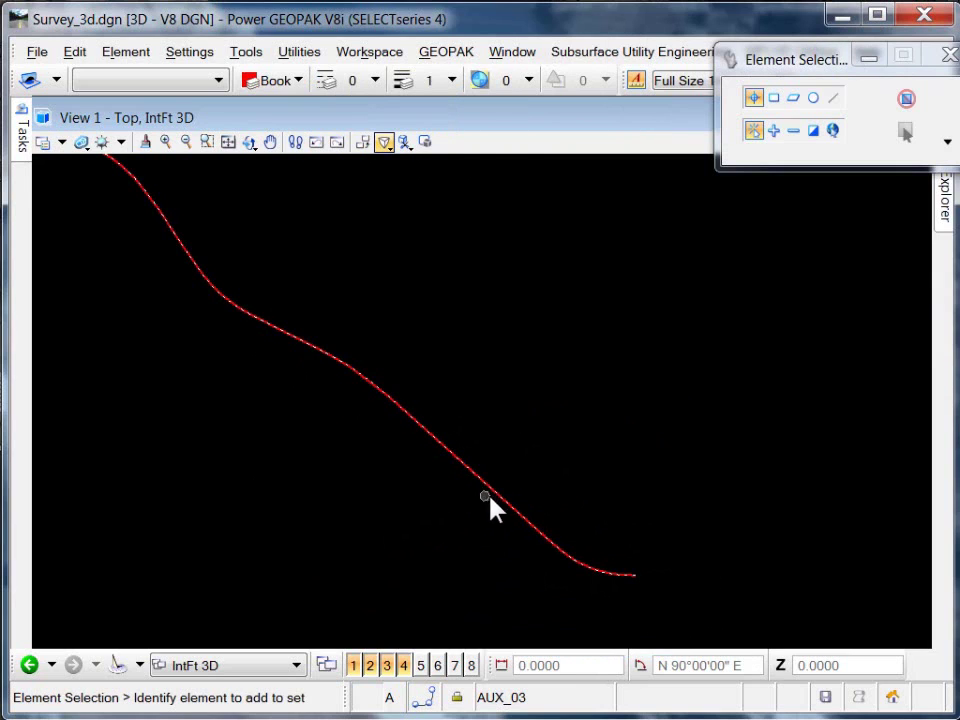
{"action": "scroll", "coordinate": [493, 502], "scroll_direction": "up", "scroll_amount": 4}
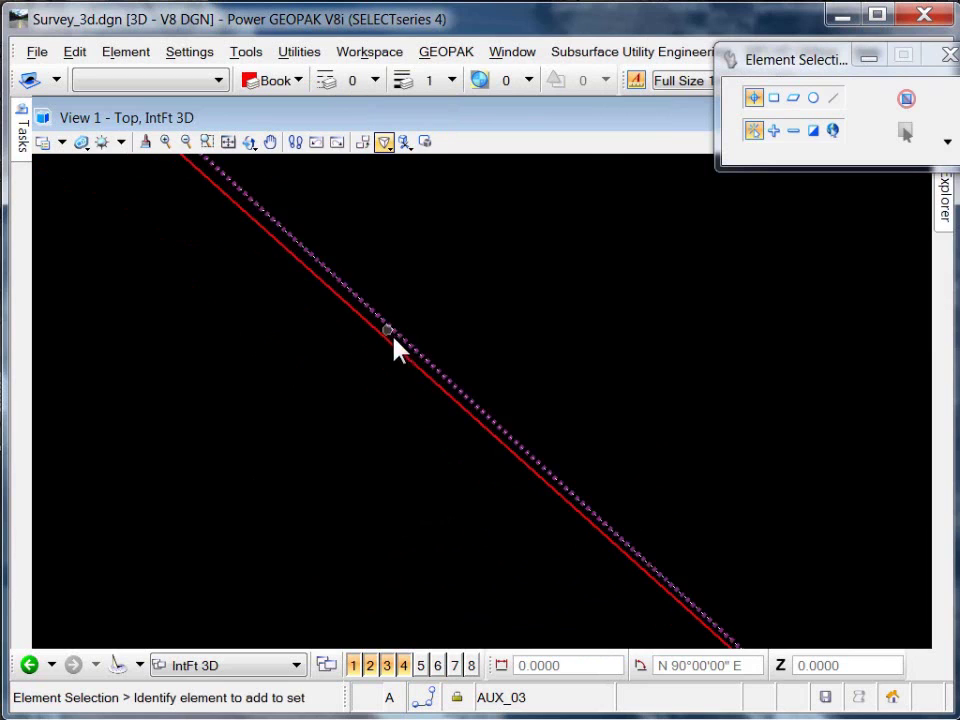
{"action": "middle_click_drag", "start_coordinate": [268, 242], "coordinate": [594, 516]}
{"action": "middle_click_drag", "start_coordinate": [308, 254], "coordinate": [625, 521]}
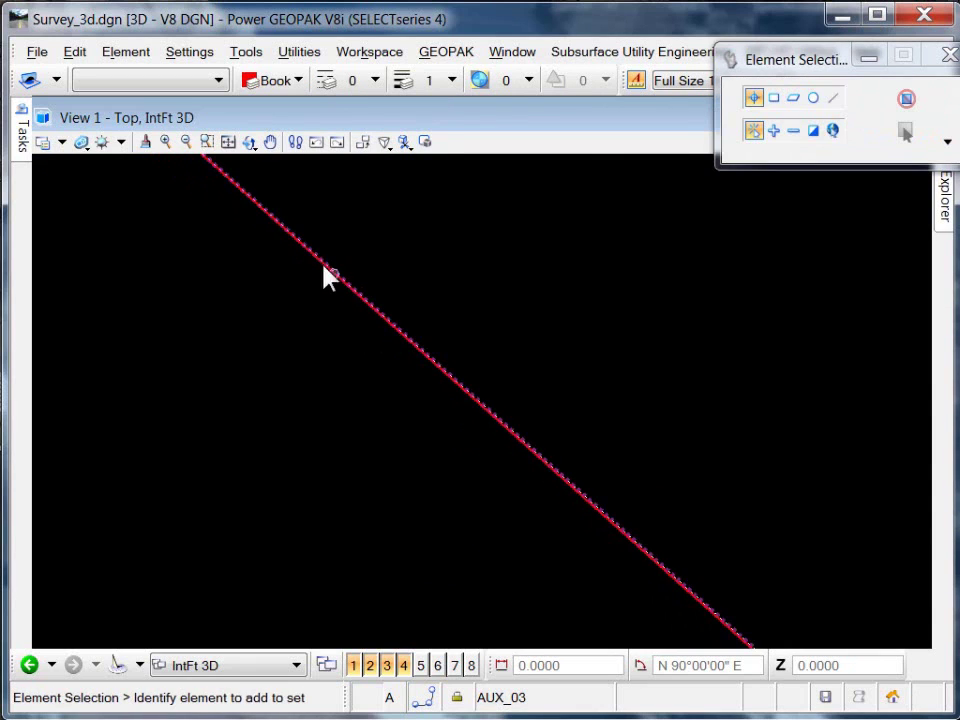
- Follow the red alignment along its whole length and compare its curves and tangents with the dashed survey line
{"action": "middle_click_drag", "start_coordinate": [266, 256], "coordinate": [378, 297]}
{"action": "scroll", "coordinate": [379, 299], "scroll_direction": "down", "scroll_amount": 4}
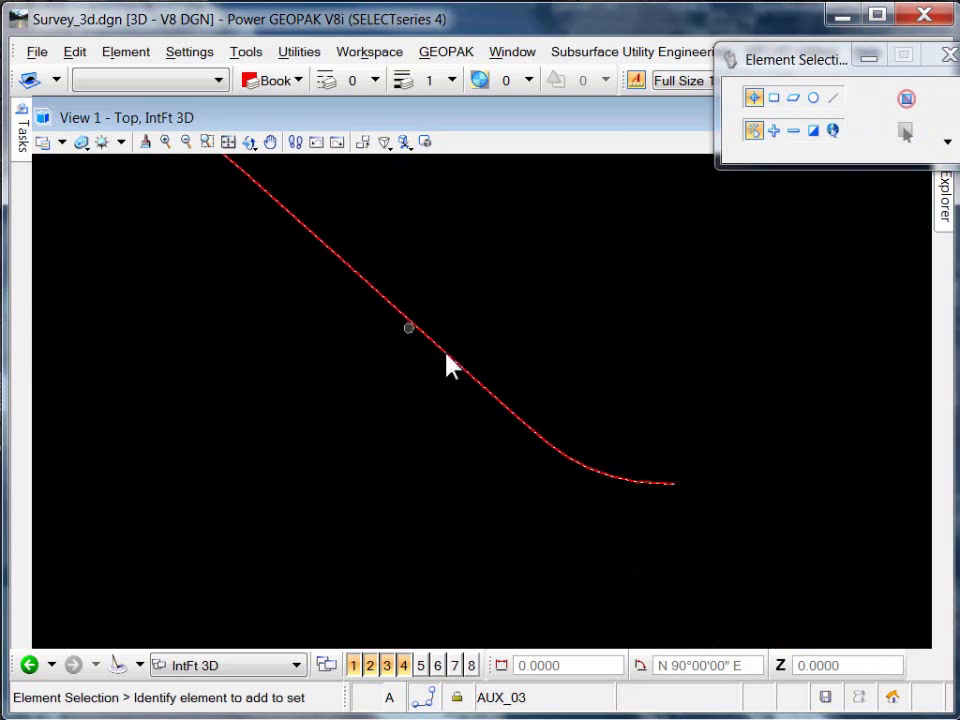
{"action": "middle_click_drag", "start_coordinate": [503, 308], "coordinate": [562, 364]}
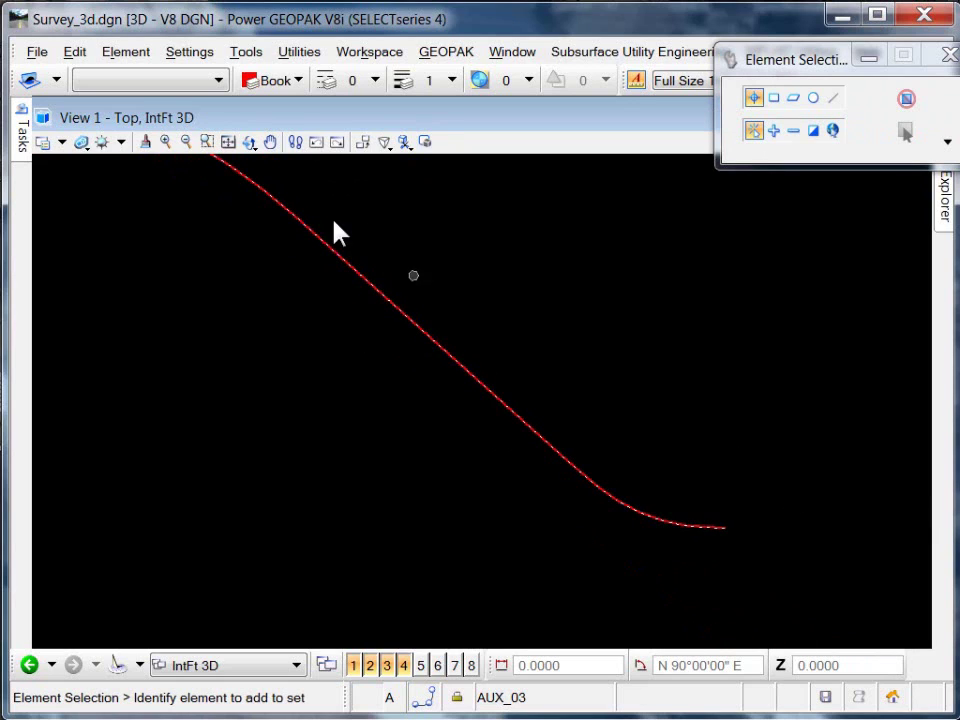
{"action": "middle_click_drag", "start_coordinate": [294, 277], "coordinate": [499, 347]}
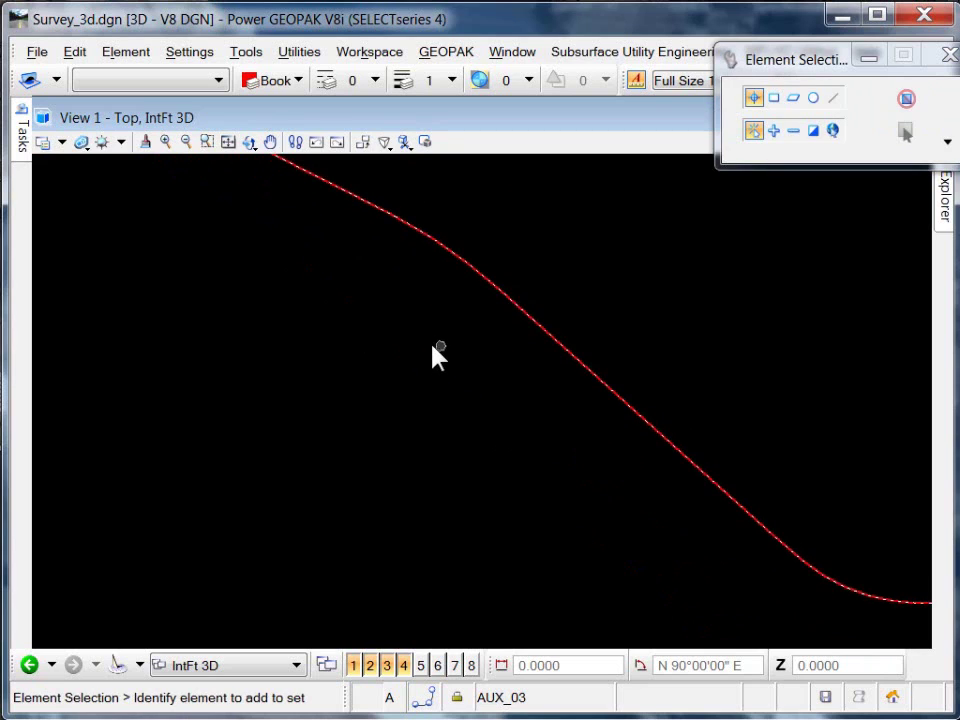
{"action": "scroll", "coordinate": [444, 360], "scroll_direction": "down", "scroll_amount": 3}
{"action": "middle_click_drag", "start_coordinate": [392, 388], "coordinate": [467, 444]}
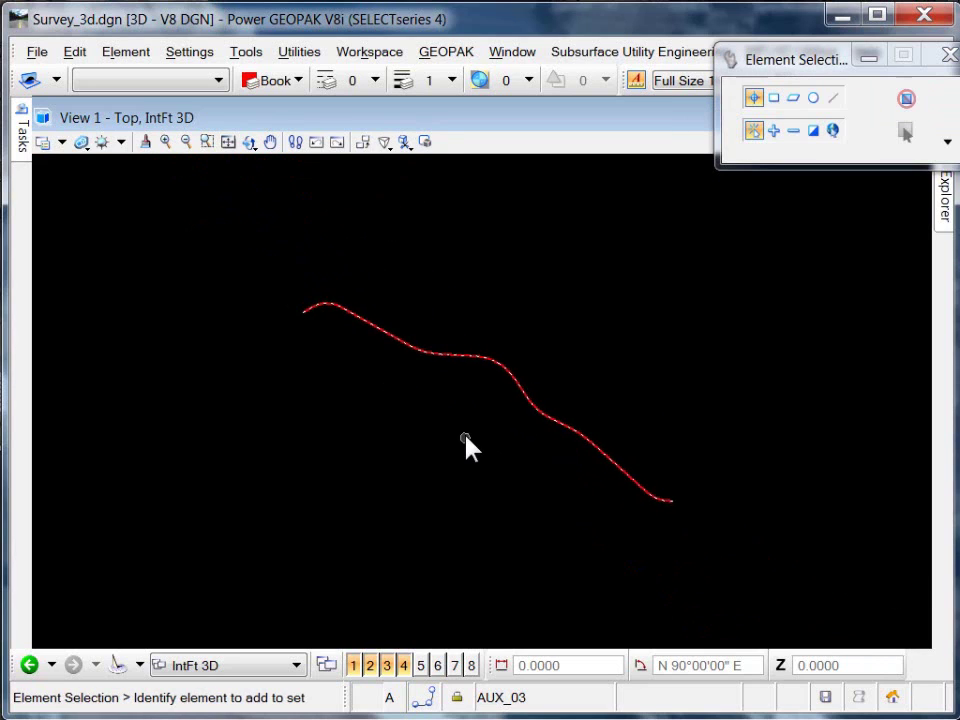
{"action": "scroll", "coordinate": [521, 405], "scroll_direction": "up", "scroll_amount": 3}
- In Field Book 1, hide linear feature 131 and display point feature 131 instead
{"action": "mouse_move", "coordinate": [948, 200]}
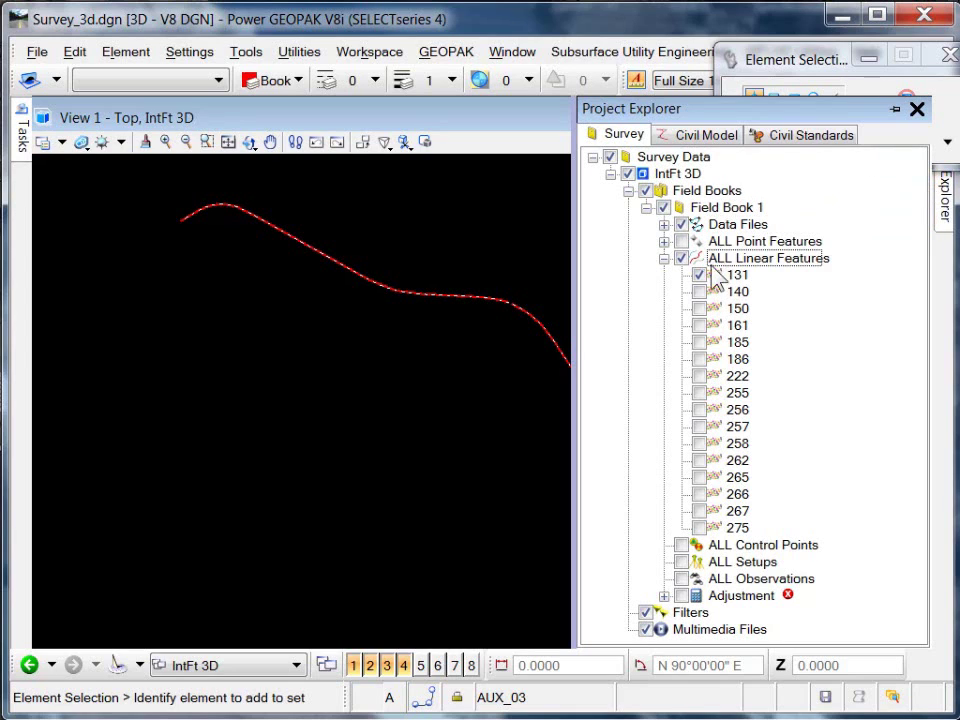
{"action": "left_click", "coordinate": [690, 272]}
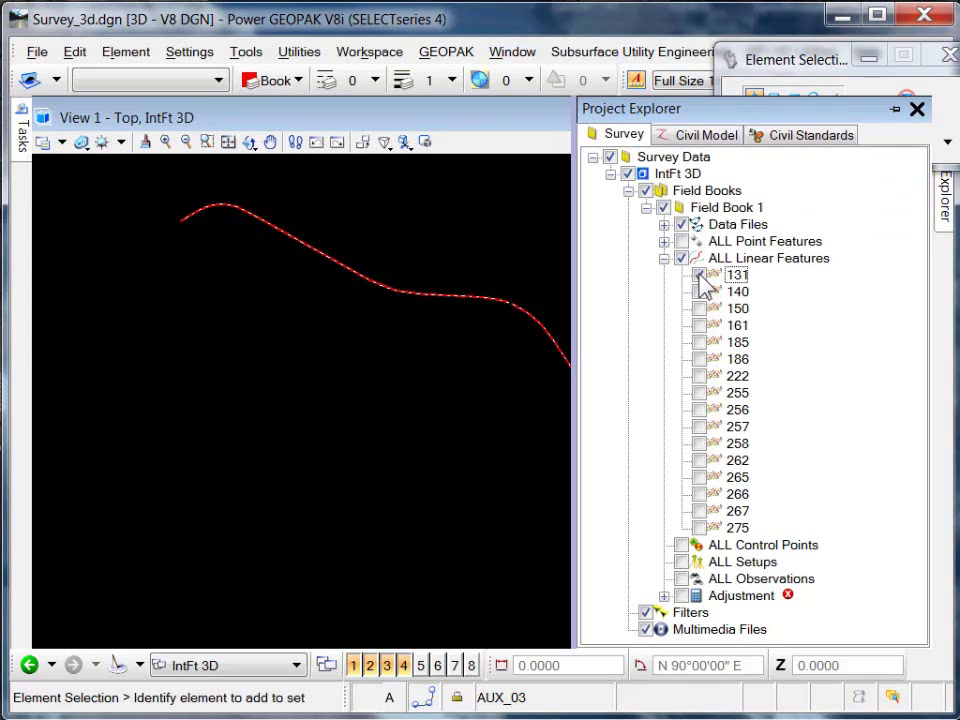
{"action": "left_click", "coordinate": [699, 276]}
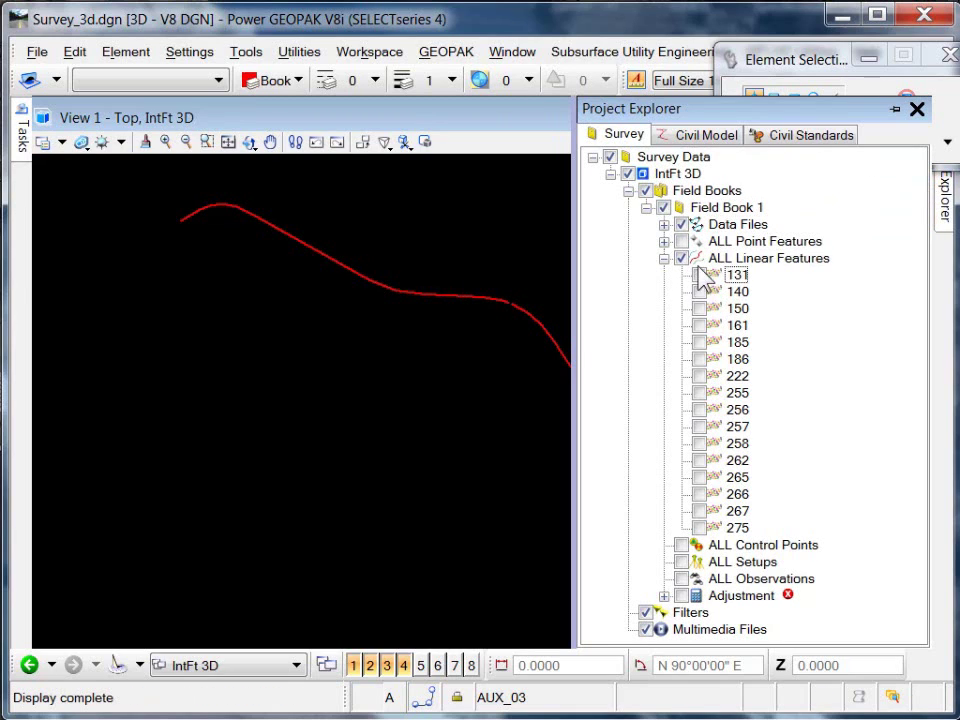
{"action": "left_click", "coordinate": [664, 241]}
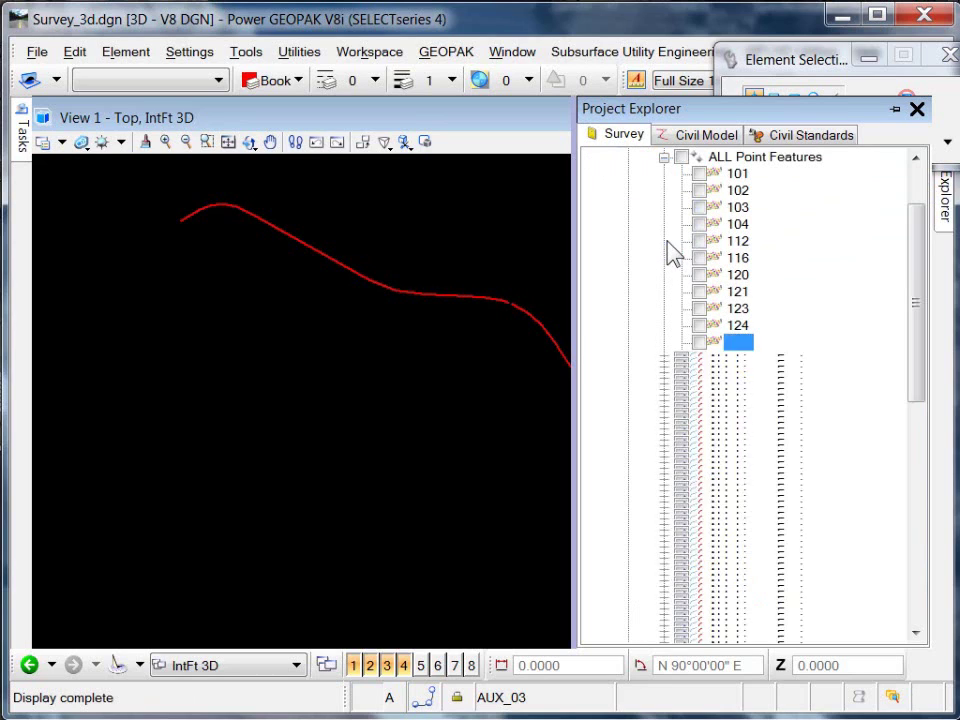
{"action": "left_click", "coordinate": [700, 342]}
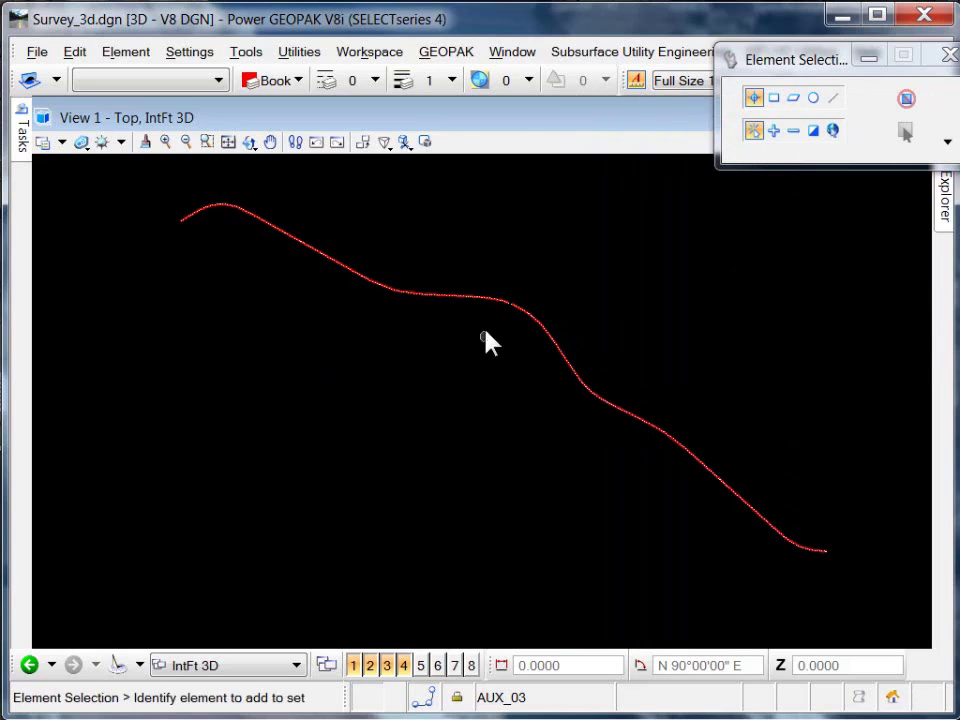
- Examine the 13101 survey points along the alignment, selecting the alignment briefly to compare its curve points with them
{"action": "scroll", "coordinate": [512, 322], "scroll_direction": "up", "scroll_amount": 4}
{"action": "scroll", "coordinate": [475, 262], "scroll_direction": "up", "scroll_amount": 3}
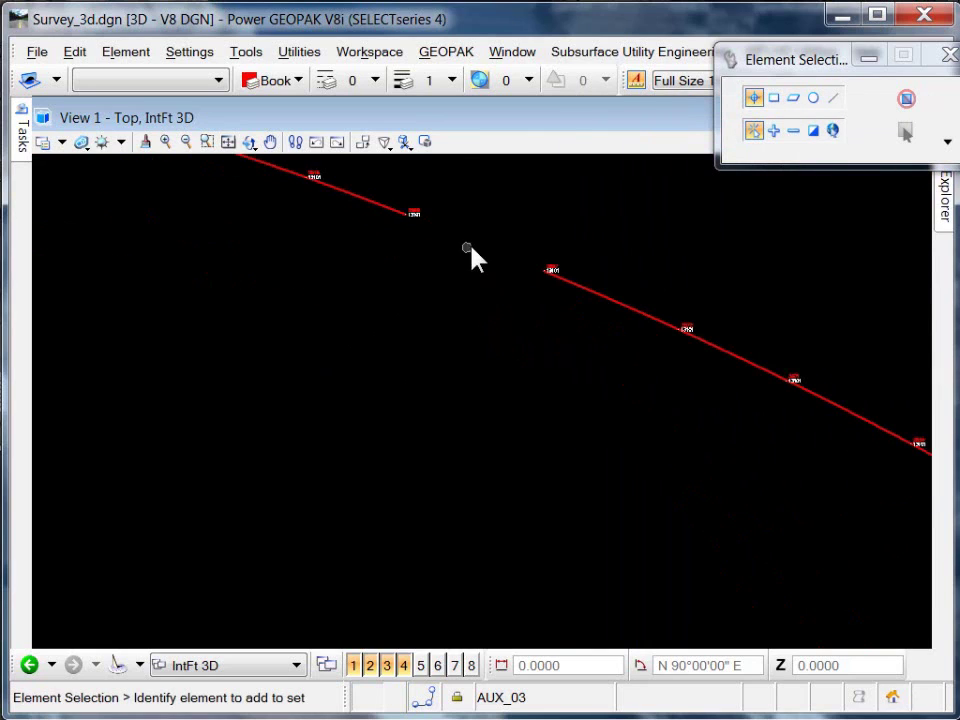
{"action": "scroll", "coordinate": [478, 240], "scroll_direction": "up", "scroll_amount": 2}
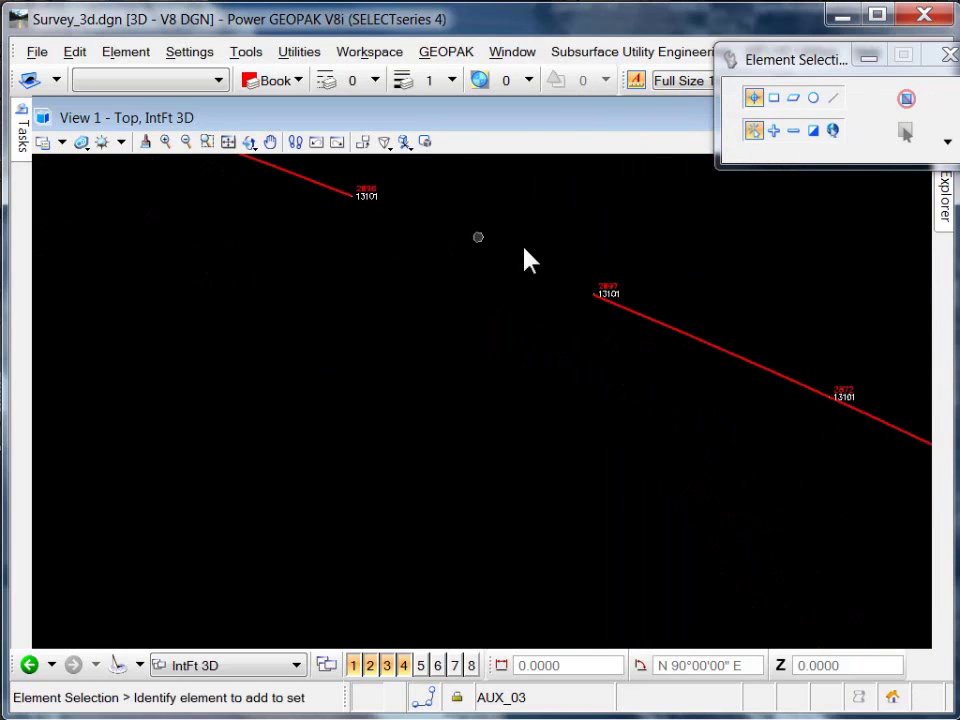
{"action": "left_click", "coordinate": [626, 319]}
{"action": "scroll", "coordinate": [437, 297], "scroll_direction": "down", "scroll_amount": 6}
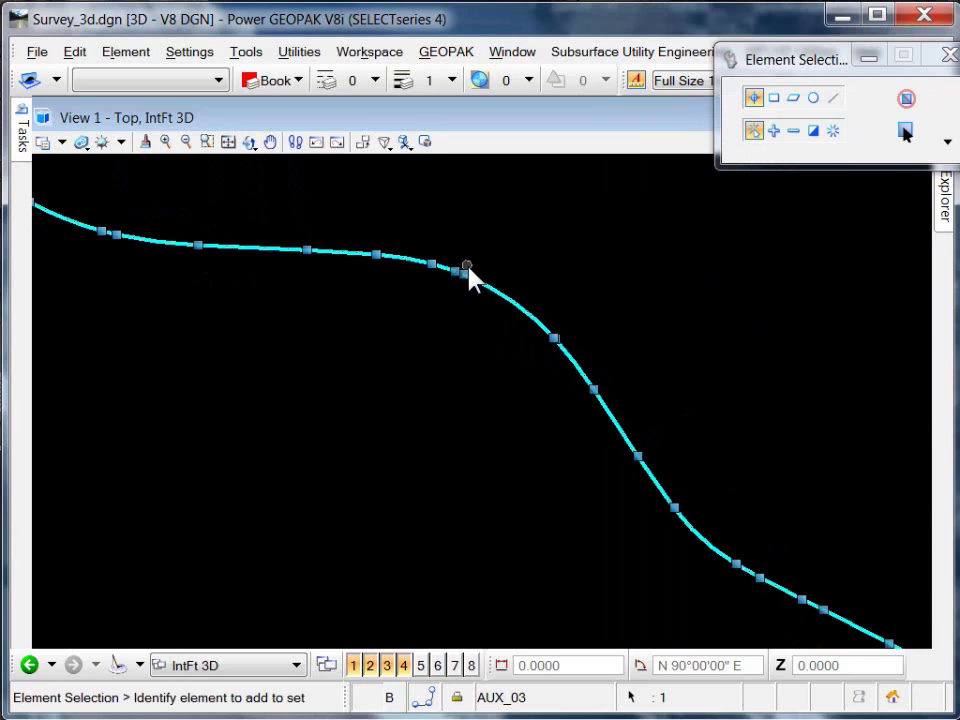
{"action": "scroll", "coordinate": [622, 398], "scroll_direction": "up", "scroll_amount": 5}
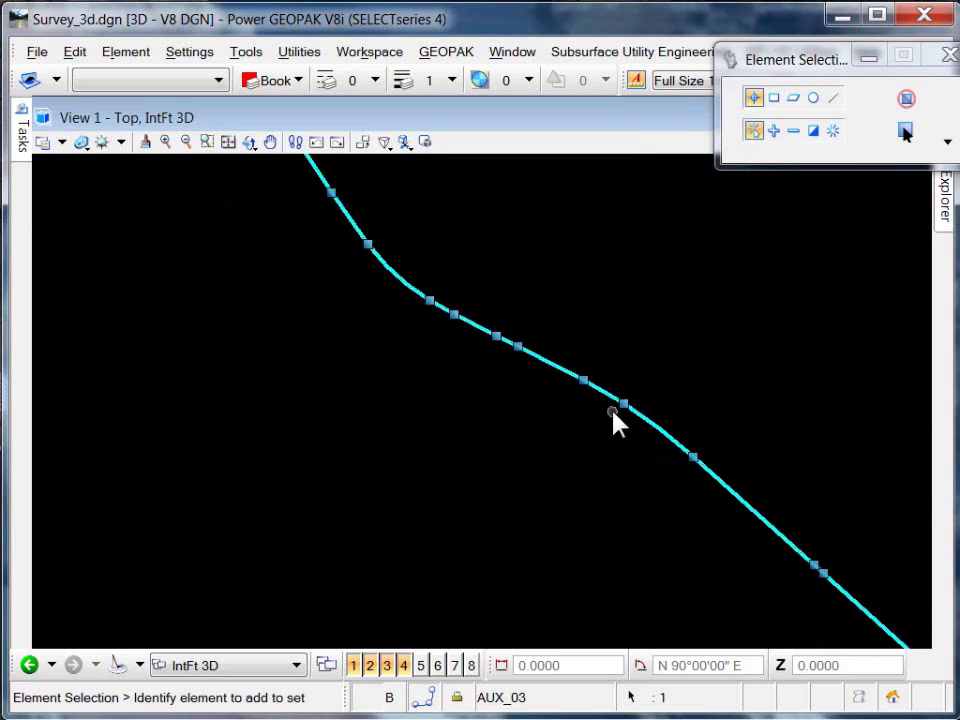
{"action": "scroll", "coordinate": [708, 396], "scroll_direction": "up", "scroll_amount": 3}
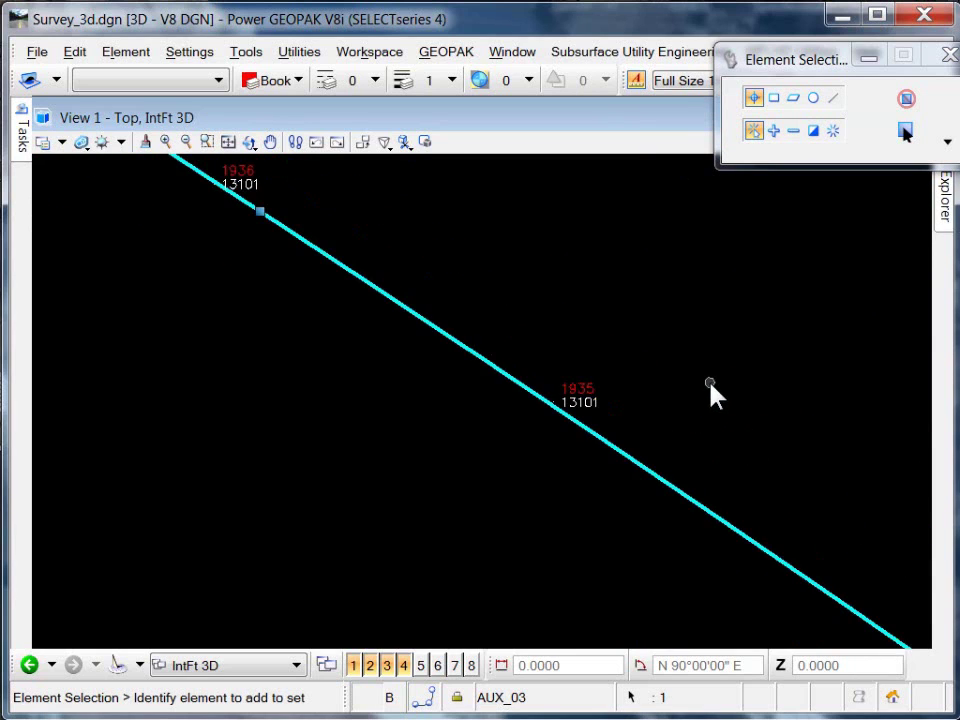
{"action": "left_click", "coordinate": [709, 400]}
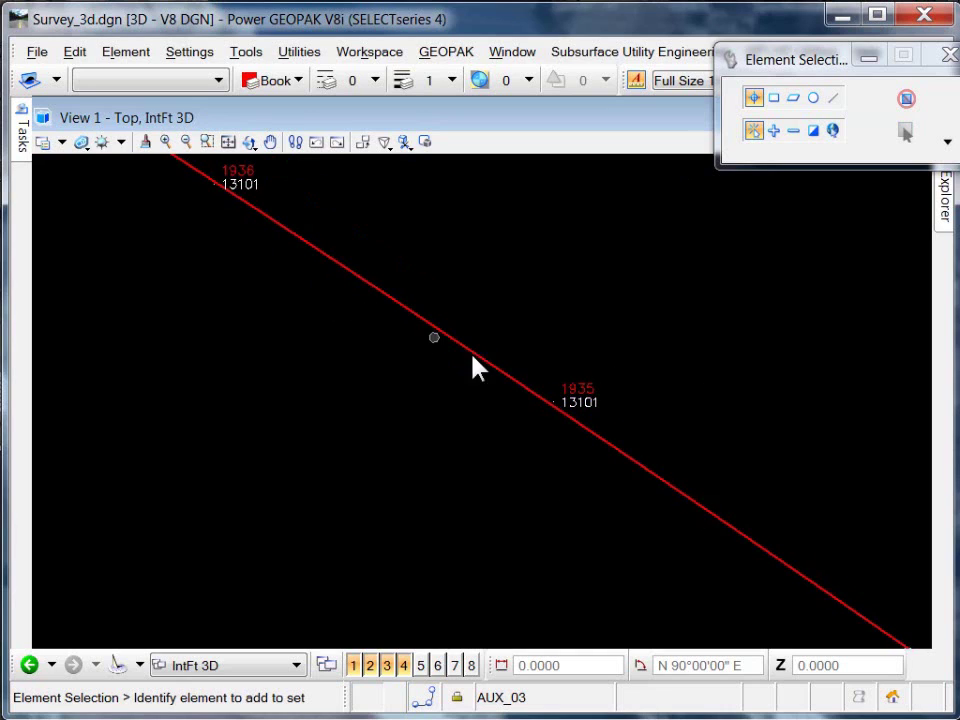
{"action": "scroll", "coordinate": [750, 460], "scroll_direction": "down", "scroll_amount": 2}
{"action": "scroll", "coordinate": [750, 460], "scroll_direction": "down", "scroll_amount": 1}
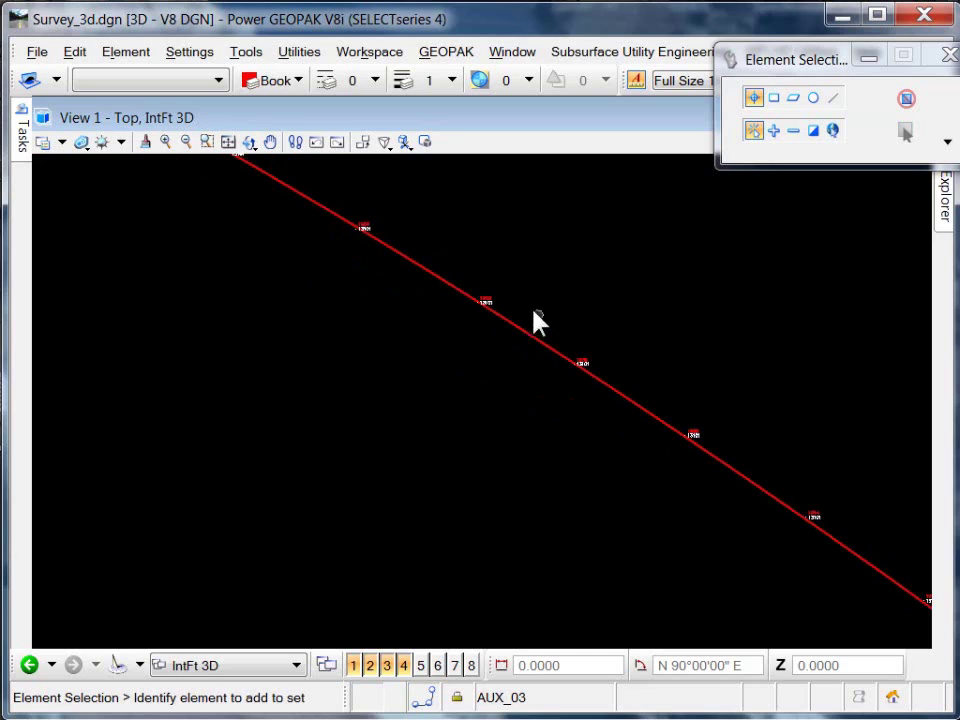
- Open the survey element list showing the displayed 13101 points
{"action": "mouse_move", "coordinate": [937, 240]}
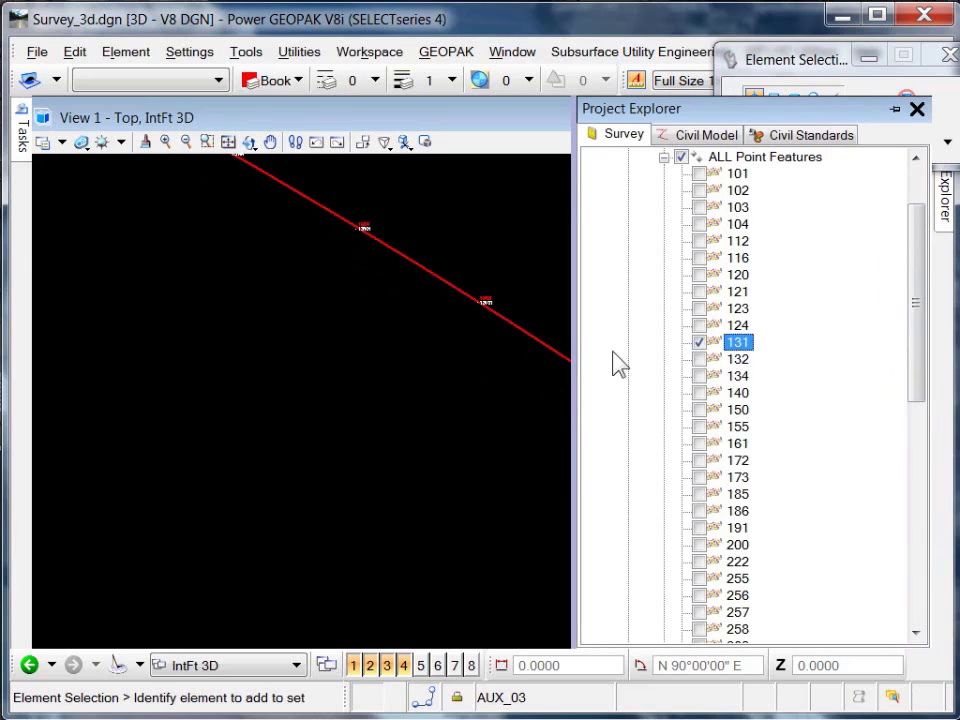
{"action": "mouse_move", "coordinate": [21, 130]}
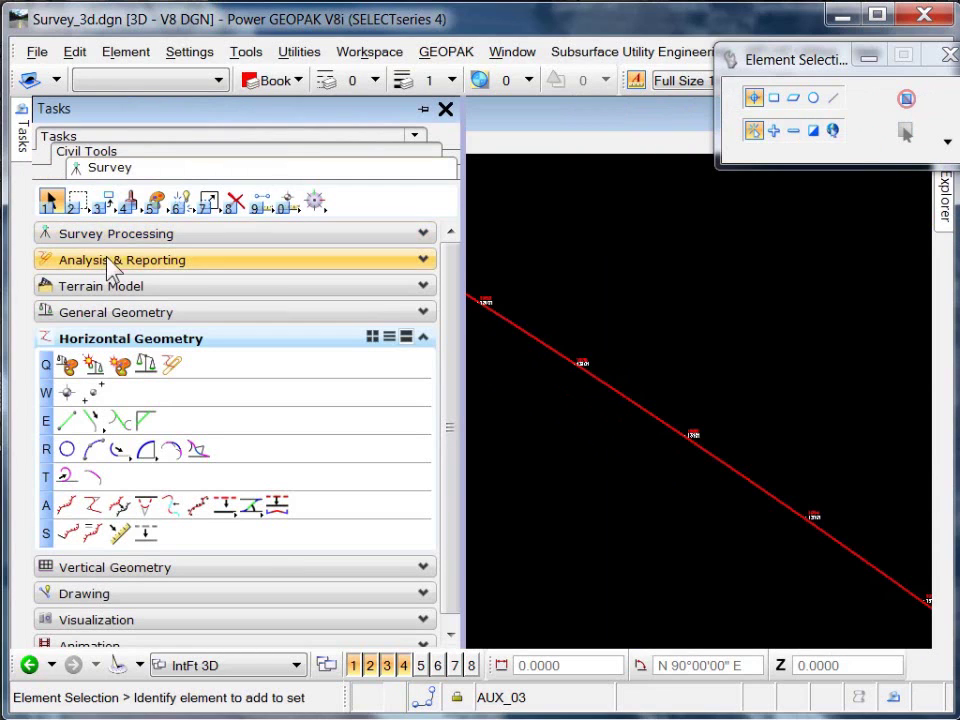
{"action": "left_click", "coordinate": [115, 236]}
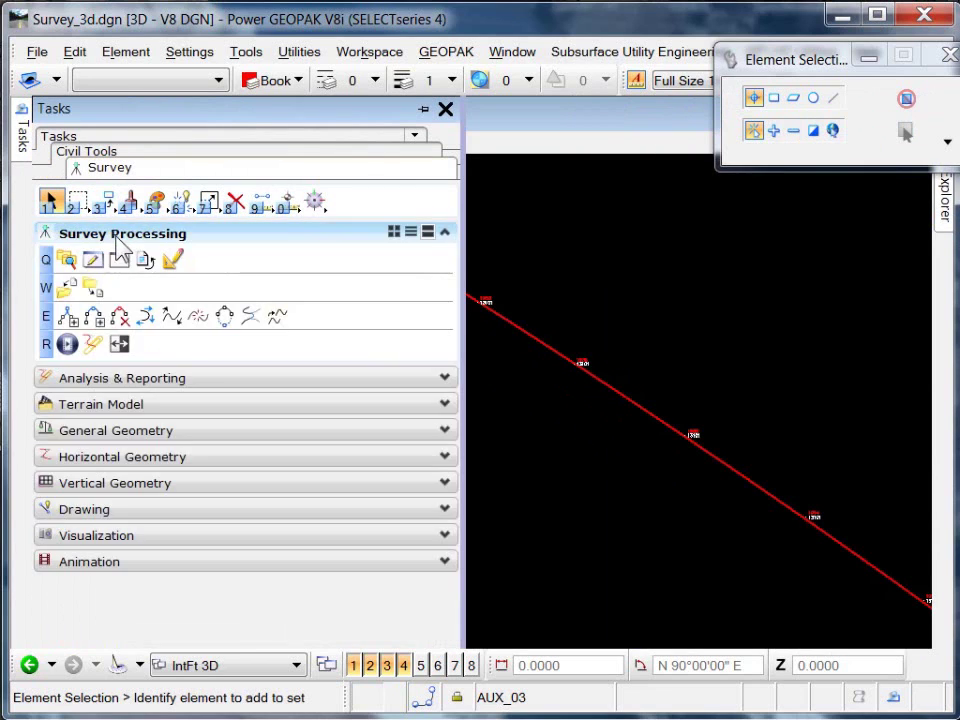
{"action": "left_click", "coordinate": [96, 265]}
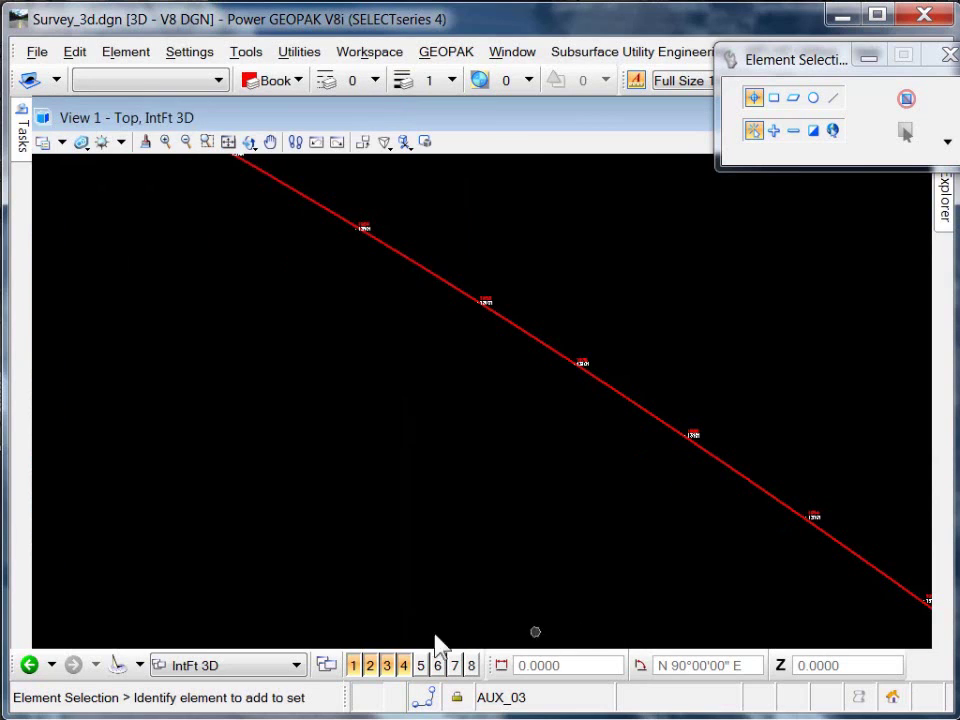
{"action": "mouse_move", "coordinate": [21, 132]}
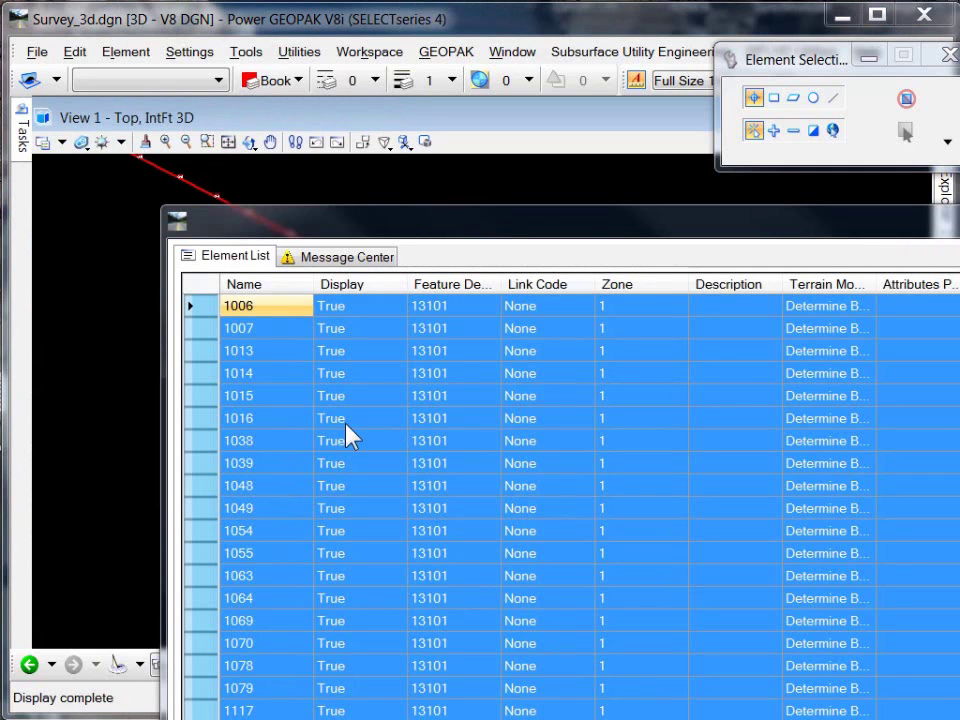
- Locate survey point 1015 in the drawing from the element list and move the list clear of the alignment
{"action": "left_click", "coordinate": [245, 306], "text": "ctrl"}
{"action": "left_click", "coordinate": [462, 396]}
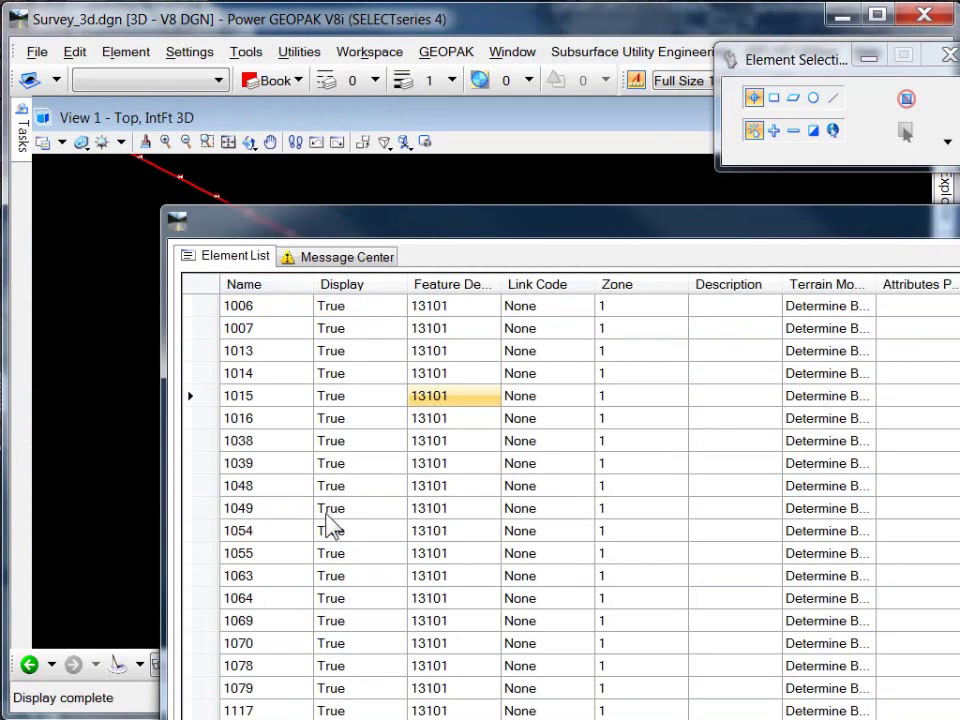
{"action": "left_click", "coordinate": [203, 396]}
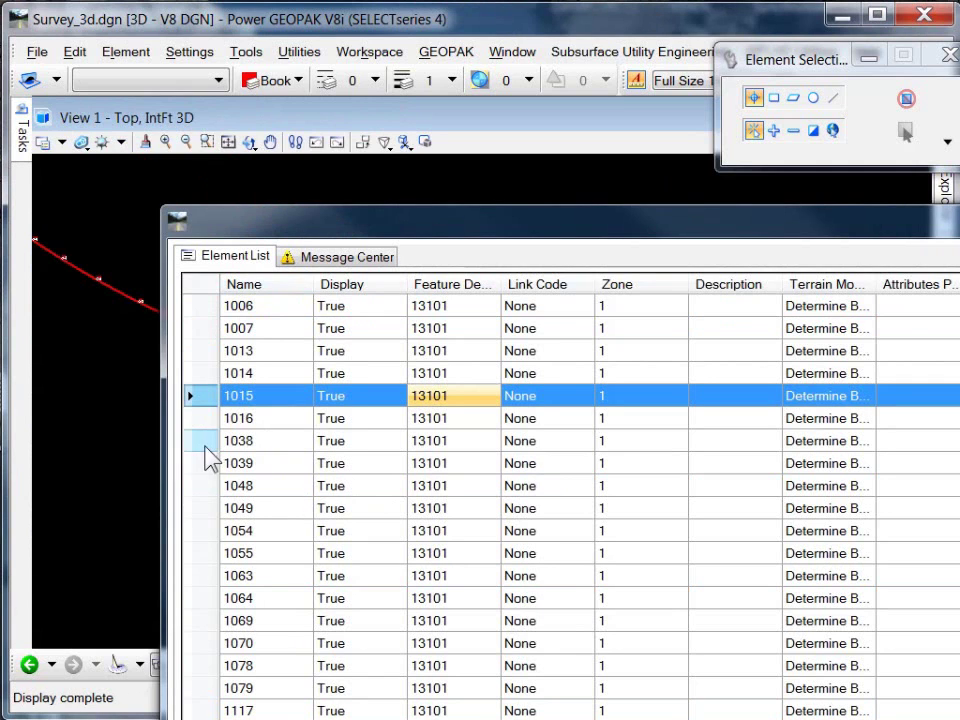
{"action": "left_click_drag", "start_coordinate": [478, 222], "coordinate": [440, 458]}
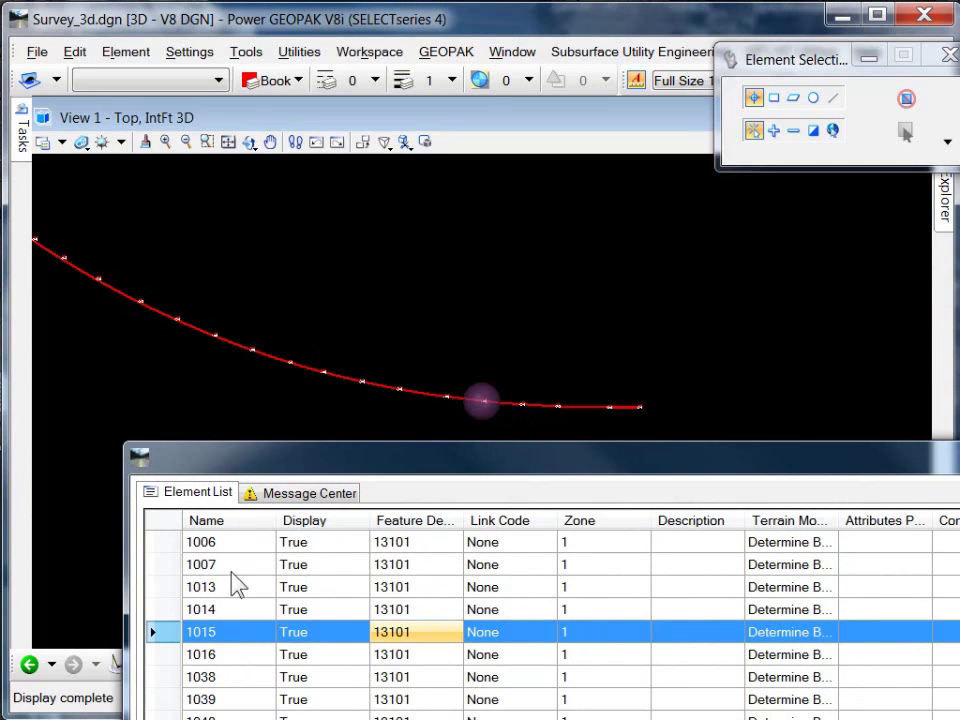
- Create a selection set from all the listed 13101 points, close the element list and check the selected points up close
{"action": "left_click", "coordinate": [170, 540], "text": "shift"}
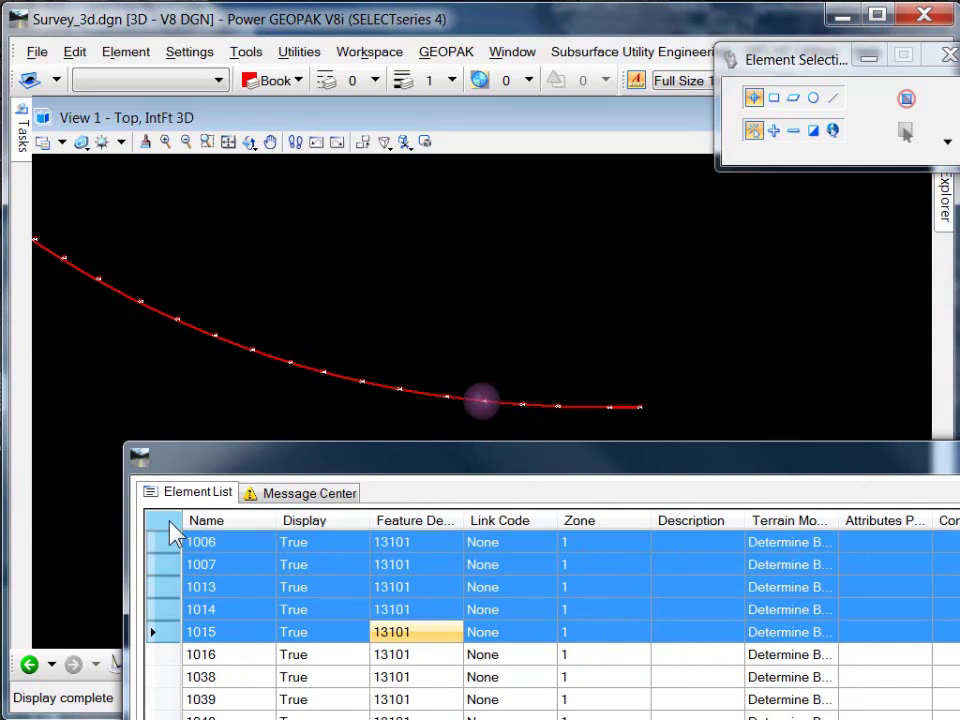
{"action": "key", "text": "ctrl+a"}
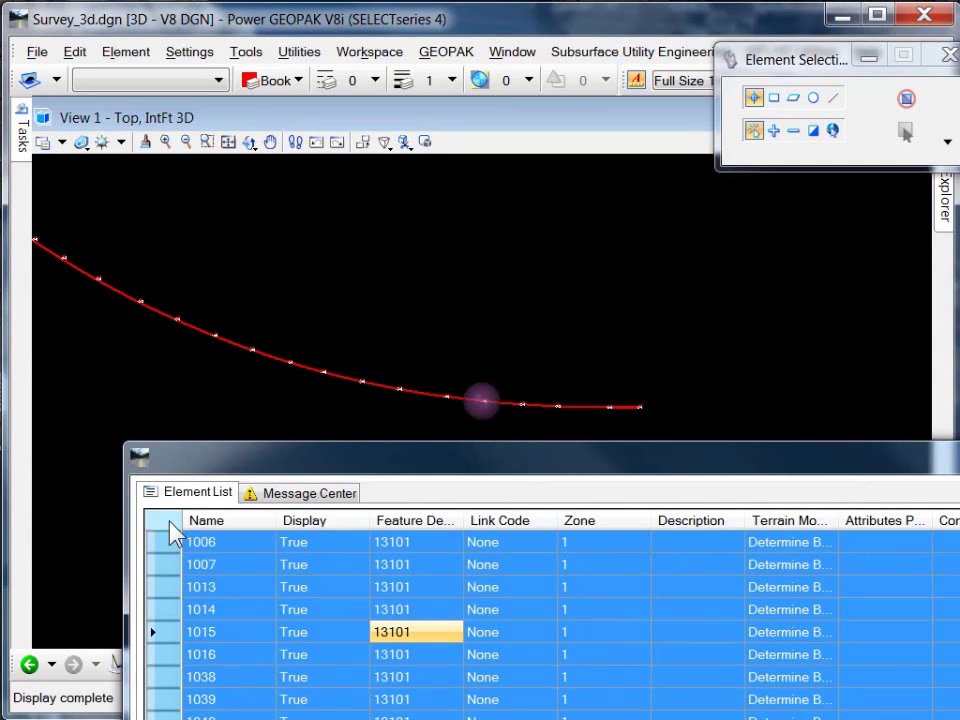
{"action": "right_click", "coordinate": [167, 600]}
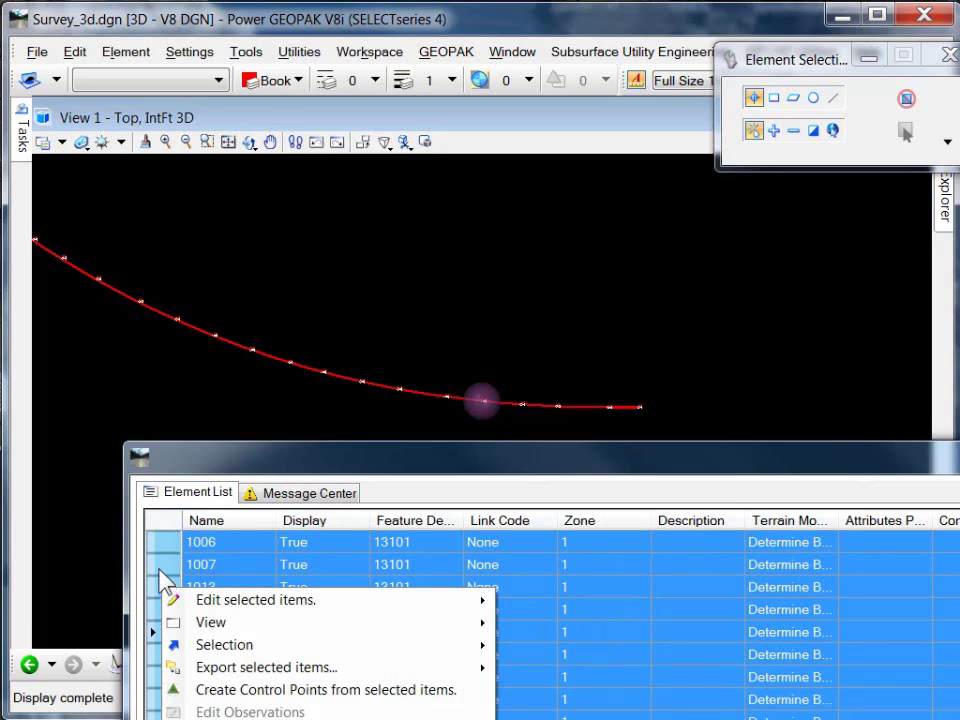
{"action": "left_click", "coordinate": [160, 547]}
{"action": "right_click", "coordinate": [161, 547]}
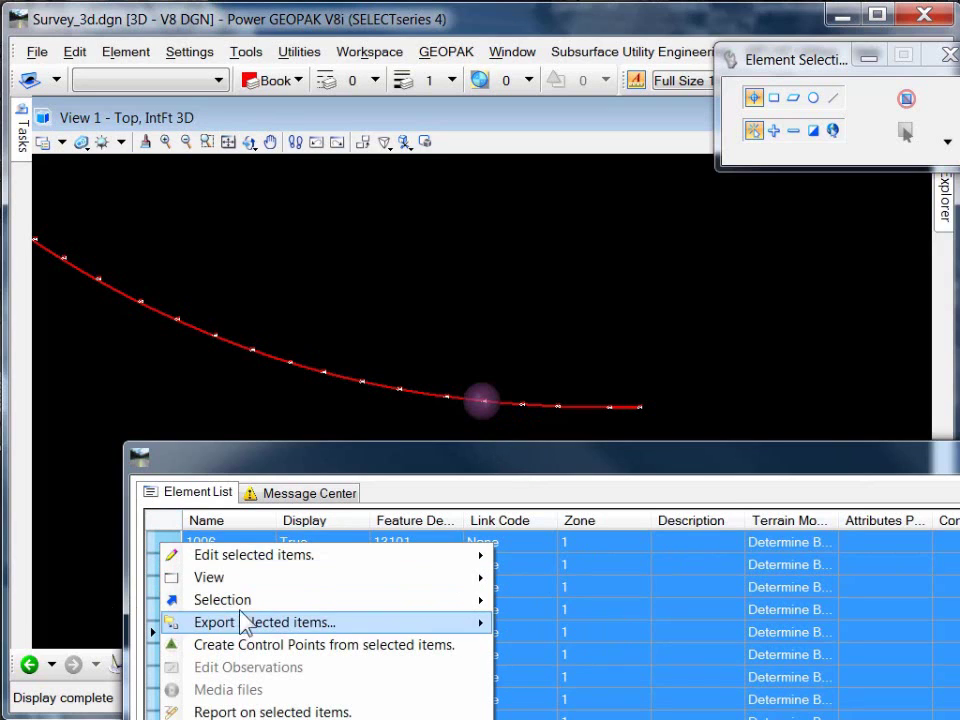
{"action": "mouse_move", "coordinate": [243, 604]}
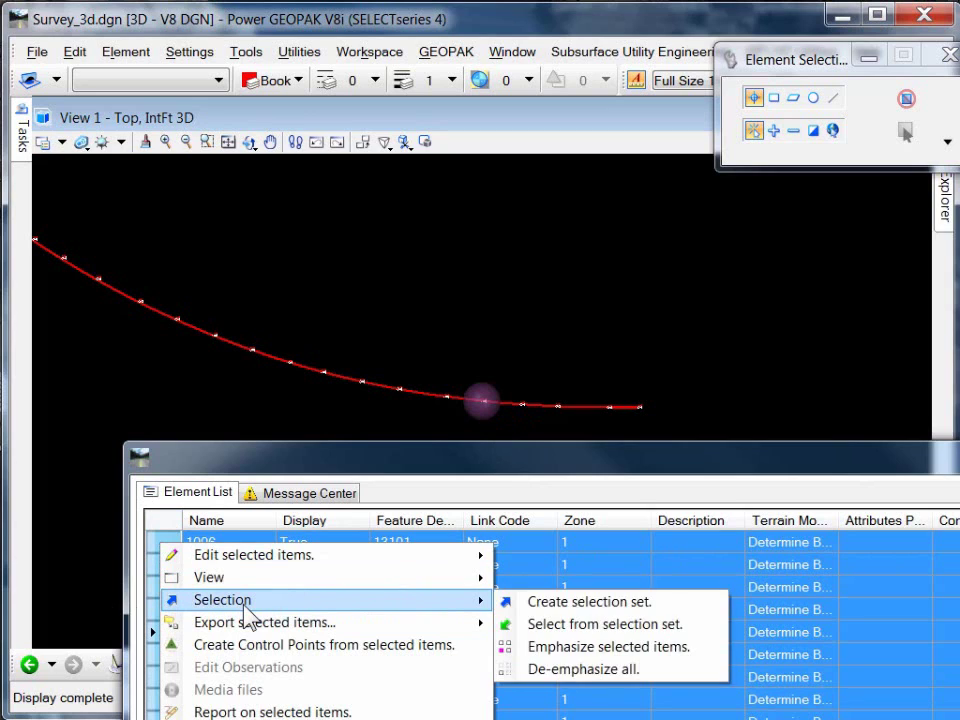
{"action": "left_click", "coordinate": [607, 606]}
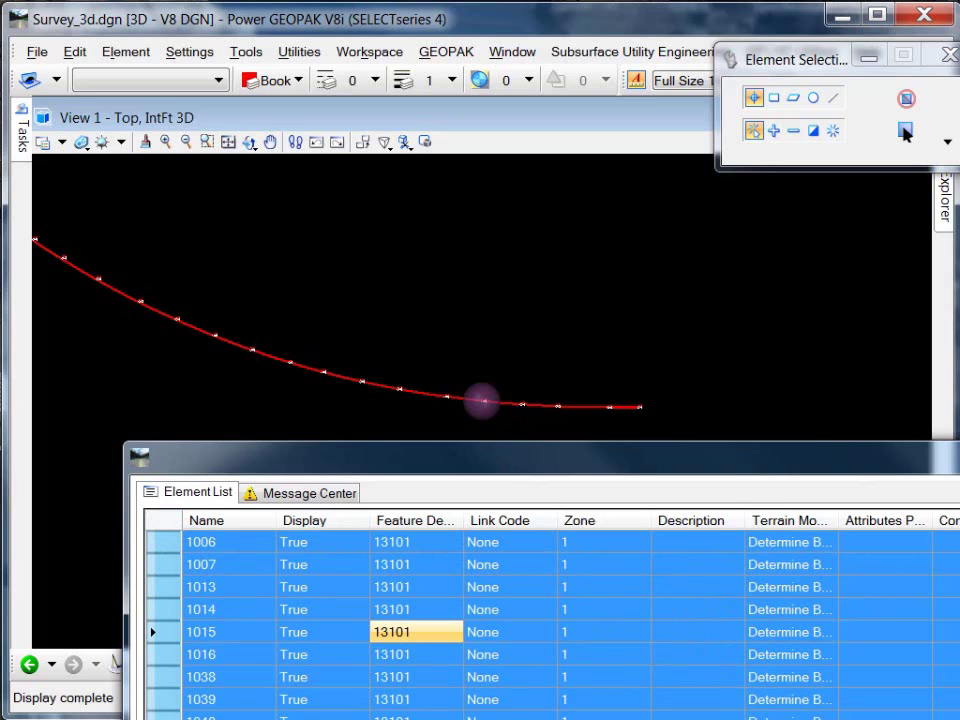
{"action": "left_click_drag", "start_coordinate": [959, 457], "coordinate": [893, 476]}
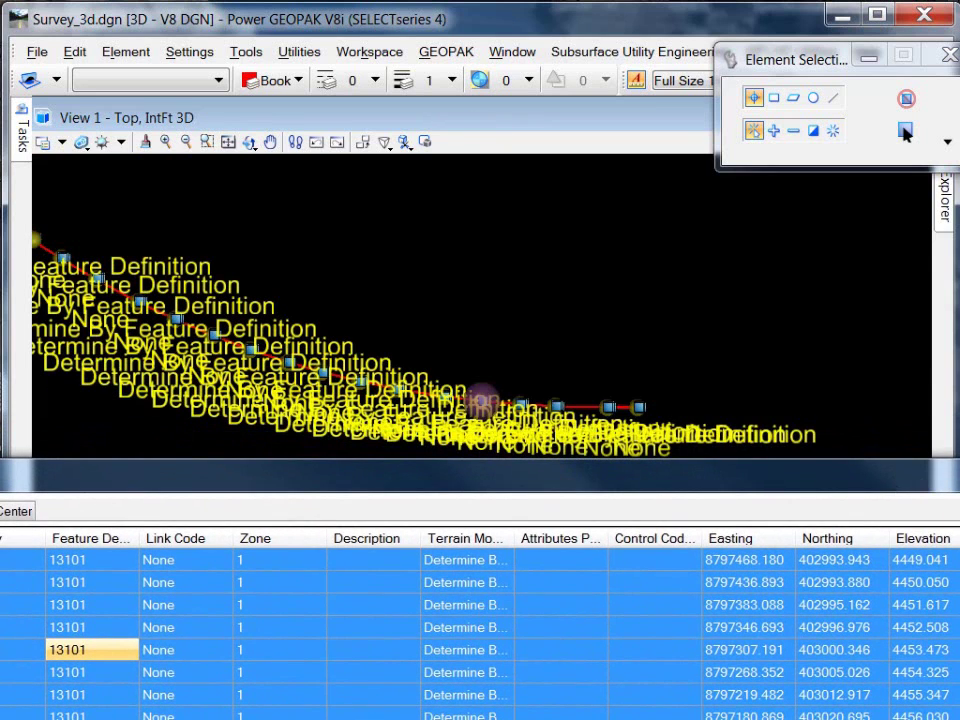
{"action": "left_click", "coordinate": [959, 469]}
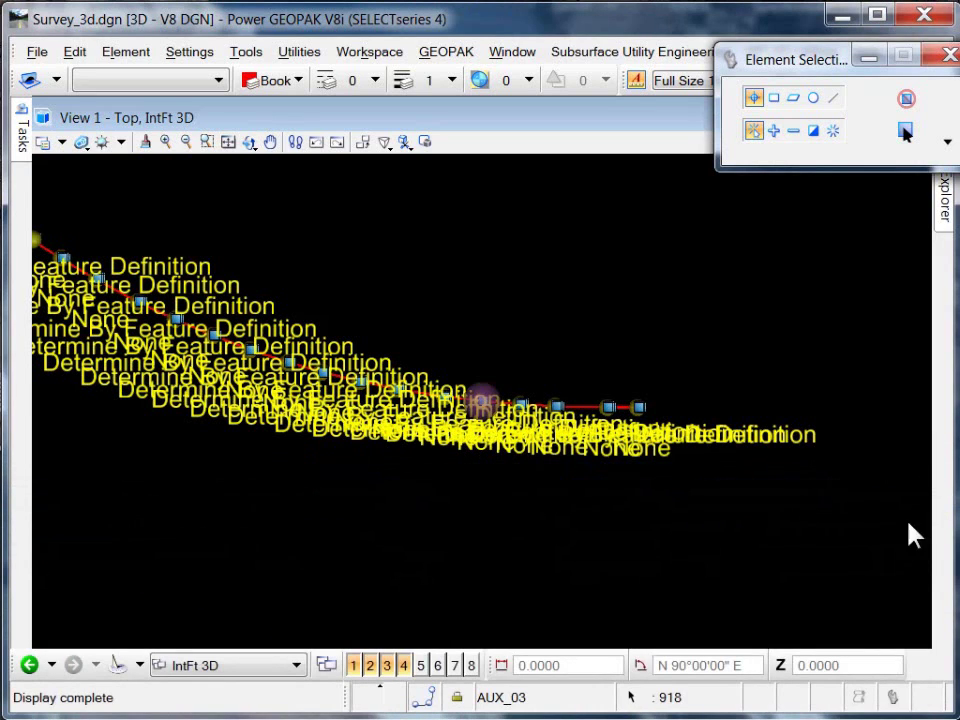
{"action": "scroll", "coordinate": [268, 425], "scroll_direction": "up", "scroll_amount": 5}
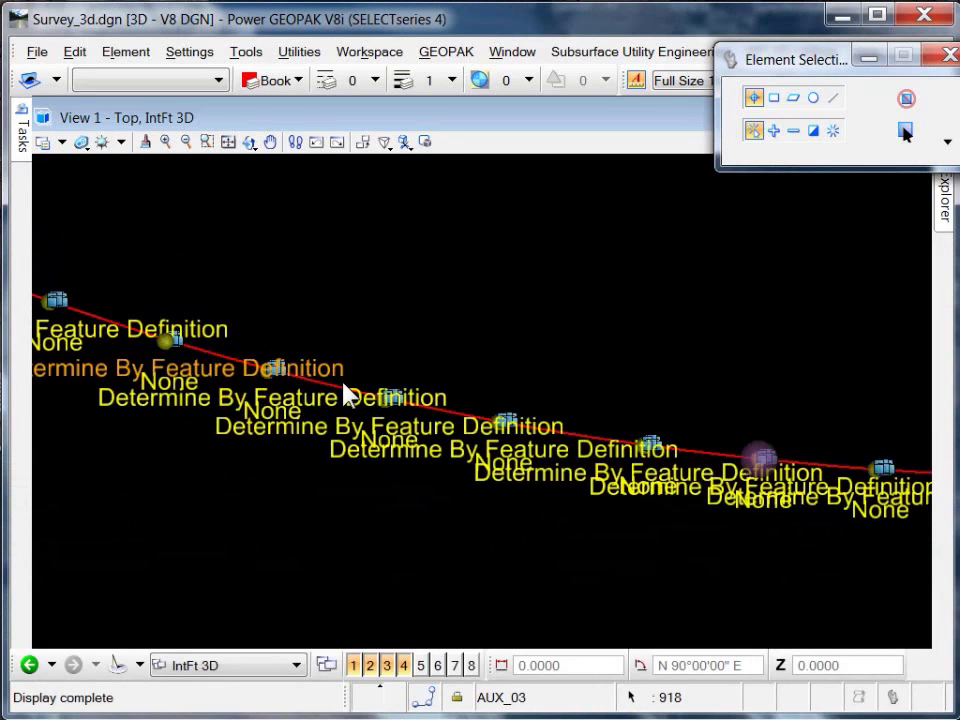
- Generate a Point Feature Station Offset Elevation Report for the selected survey points, using the bestfit alignment as the baseline
{"action": "mouse_move", "coordinate": [24, 150]}
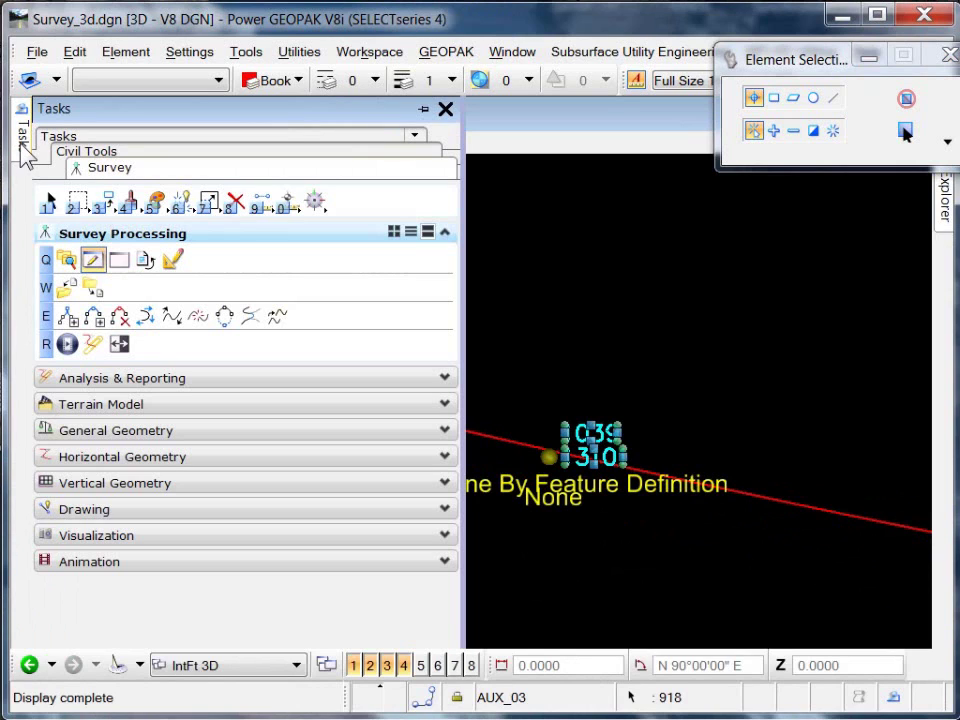
{"action": "left_click", "coordinate": [122, 457]}
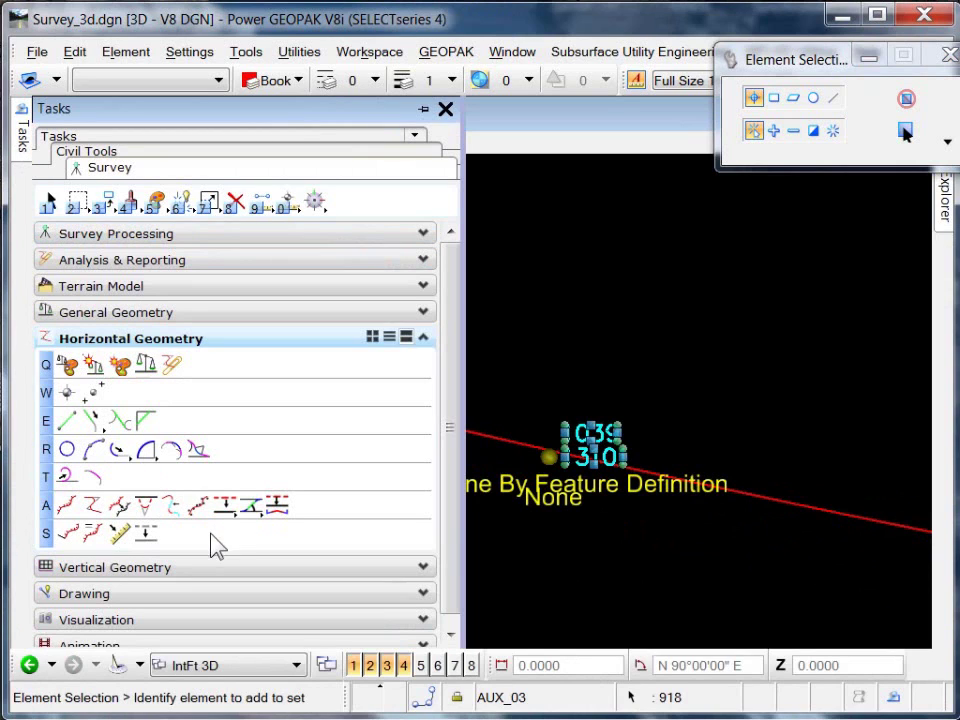
{"action": "left_click", "coordinate": [183, 266]}
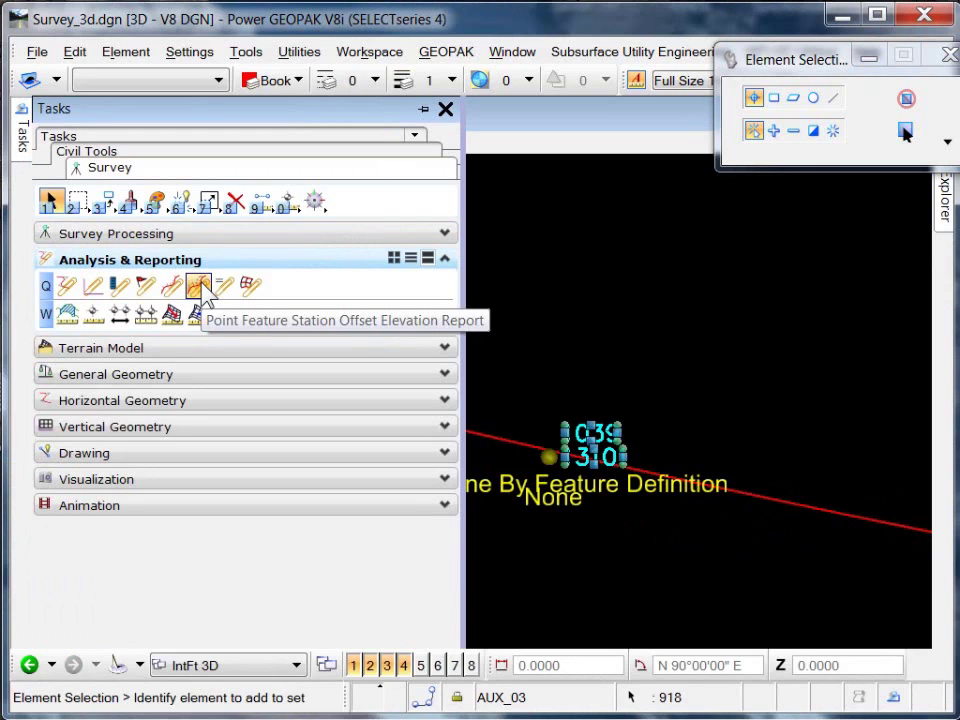
{"action": "left_click", "coordinate": [203, 291]}
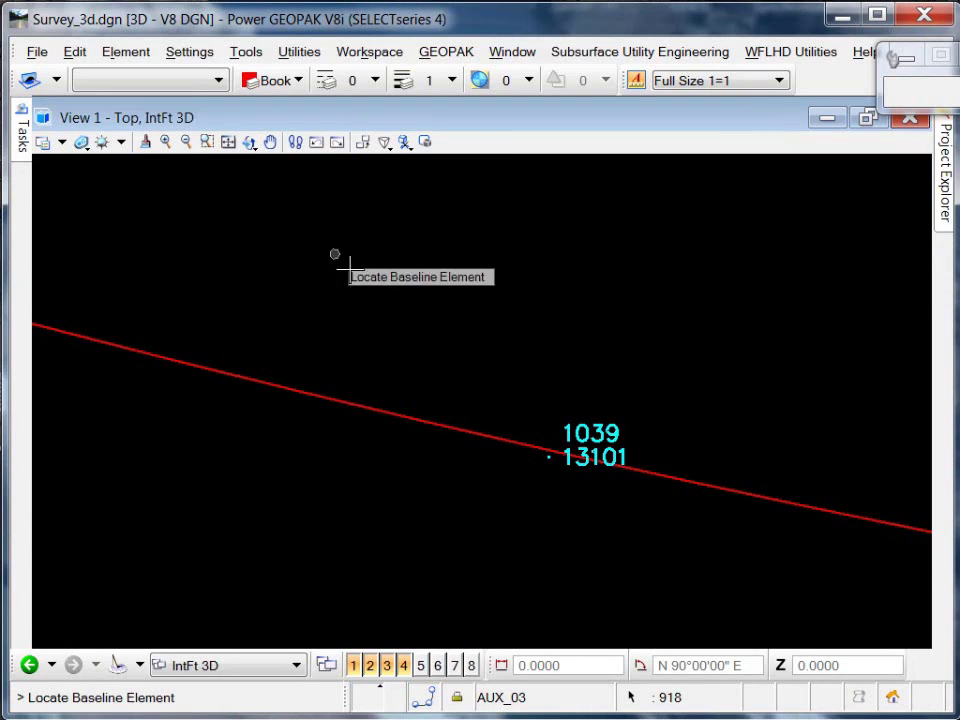
{"action": "left_click", "coordinate": [224, 373]}
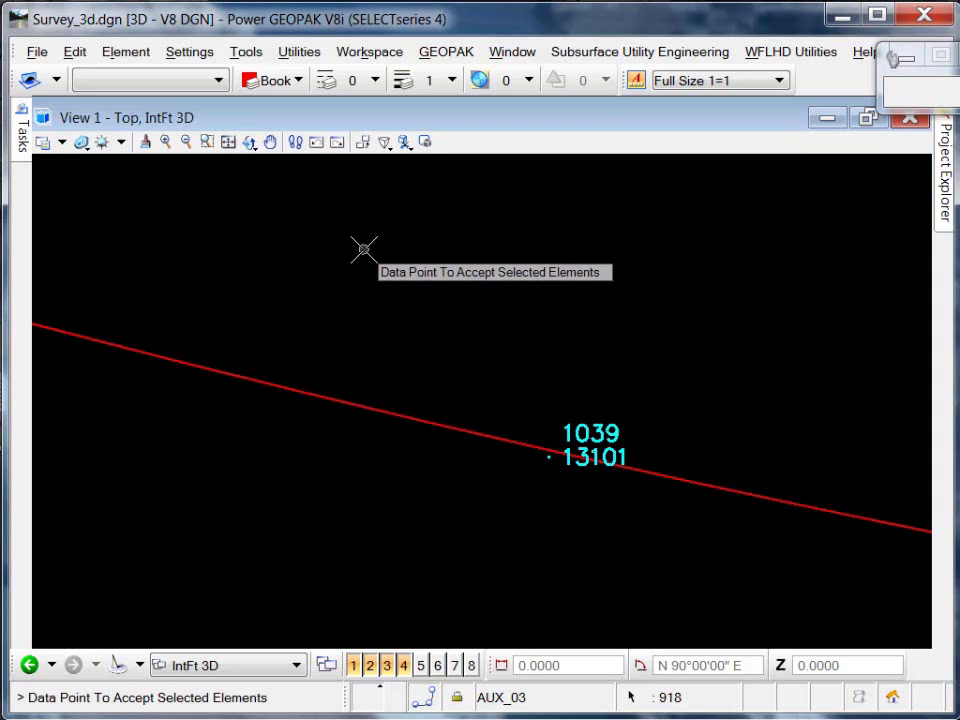
{"action": "scroll", "coordinate": [407, 253], "scroll_direction": "down", "scroll_amount": 2}
{"action": "scroll", "coordinate": [422, 257], "scroll_direction": "down", "scroll_amount": 2}
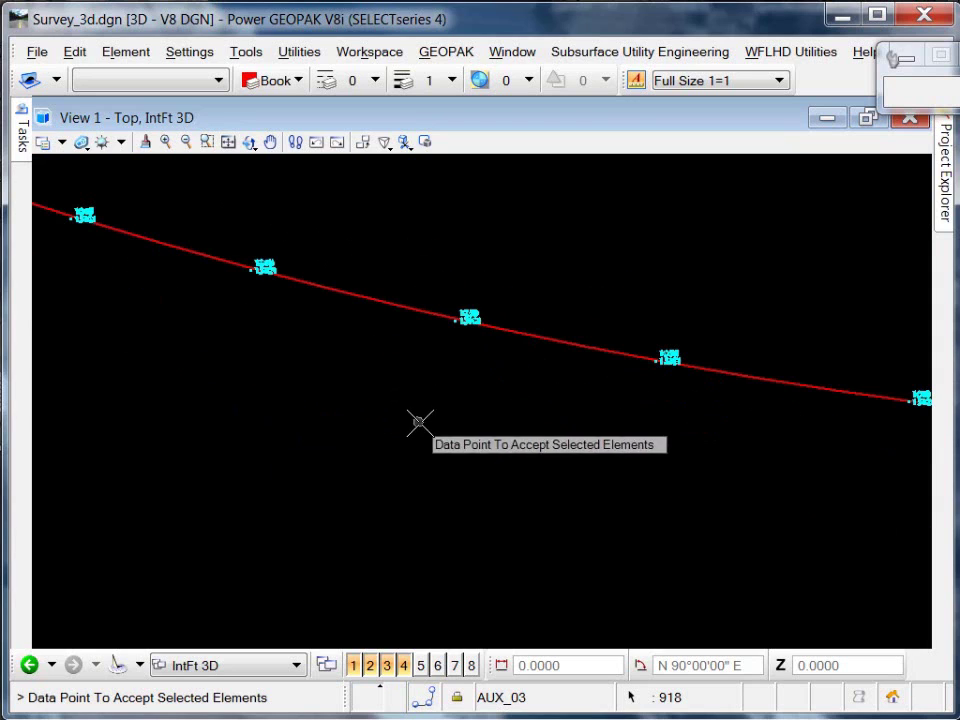
{"action": "left_click", "coordinate": [329, 431]}
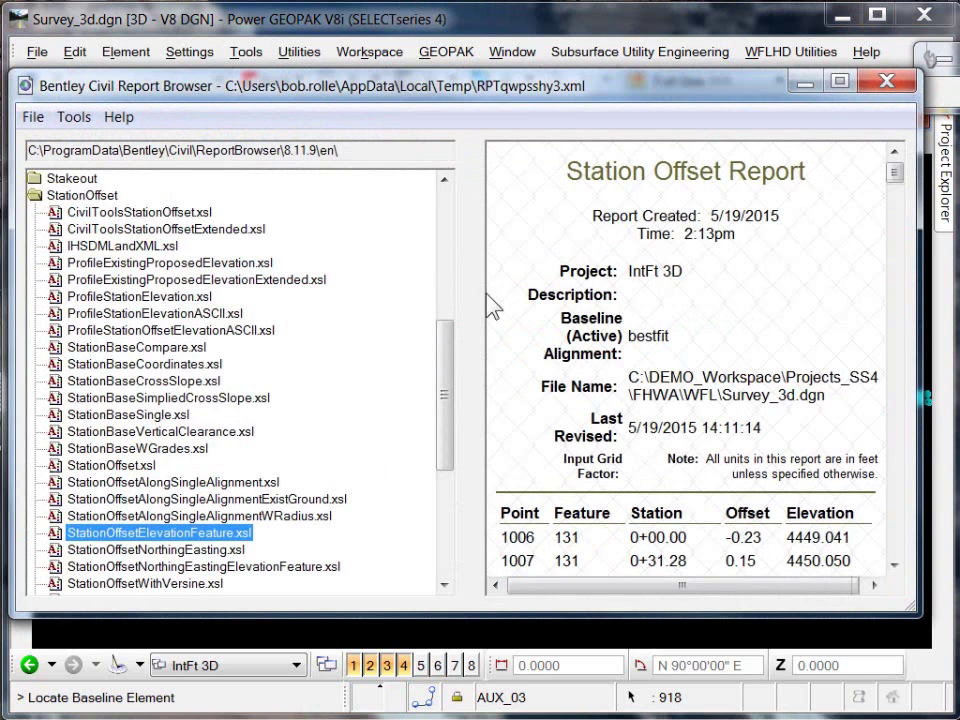
- Widen the Station Offset Report, review the point offsets, close the report and return to element selection
{"action": "left_click_drag", "start_coordinate": [484, 294], "coordinate": [246, 298]}
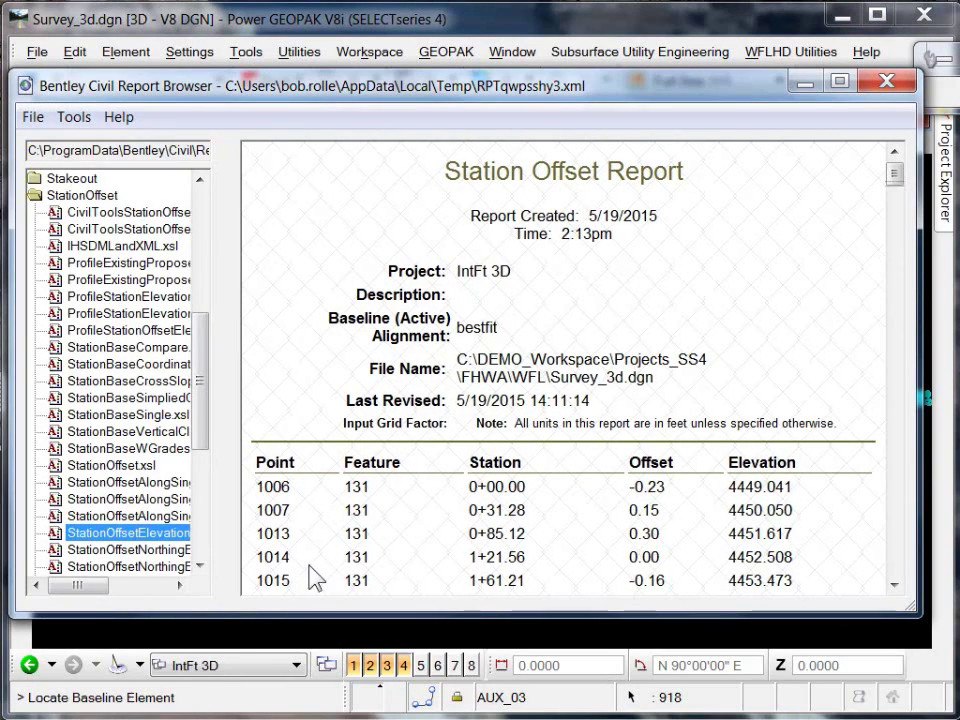
{"action": "scroll", "coordinate": [905, 200], "scroll_direction": "down", "scroll_amount": 3}
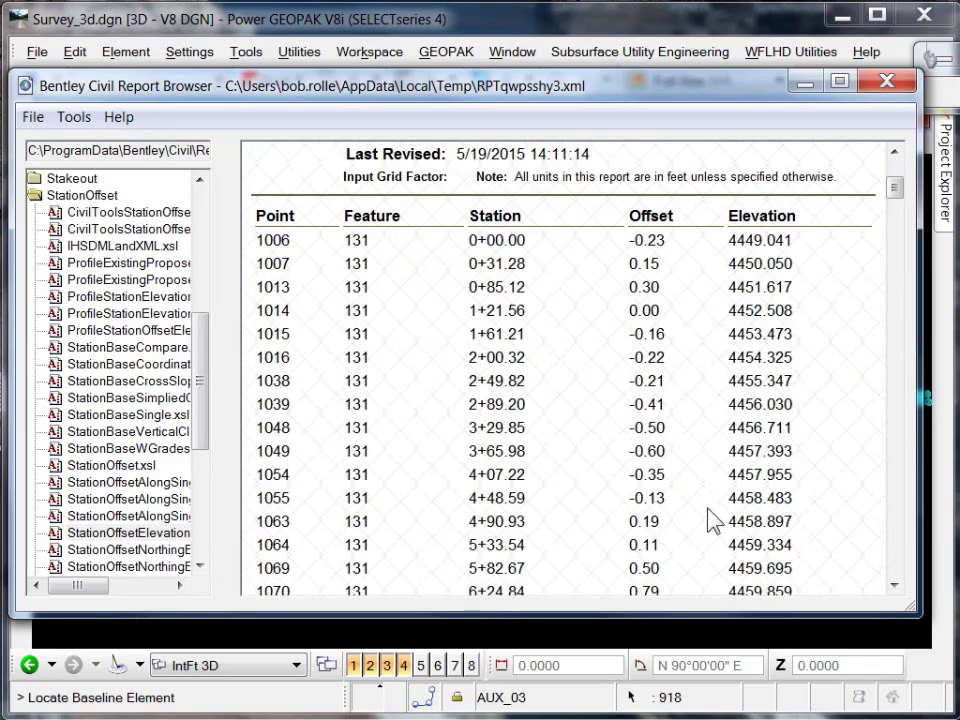
{"action": "left_click_drag", "start_coordinate": [895, 188], "coordinate": [900, 157]}
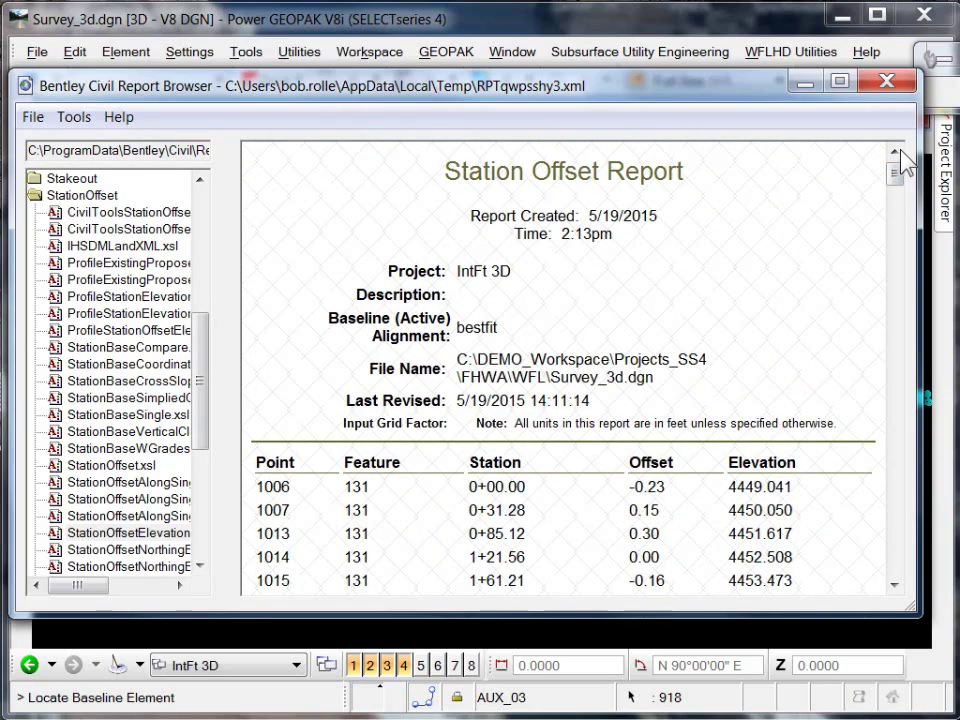
{"action": "left_click", "coordinate": [887, 83]}
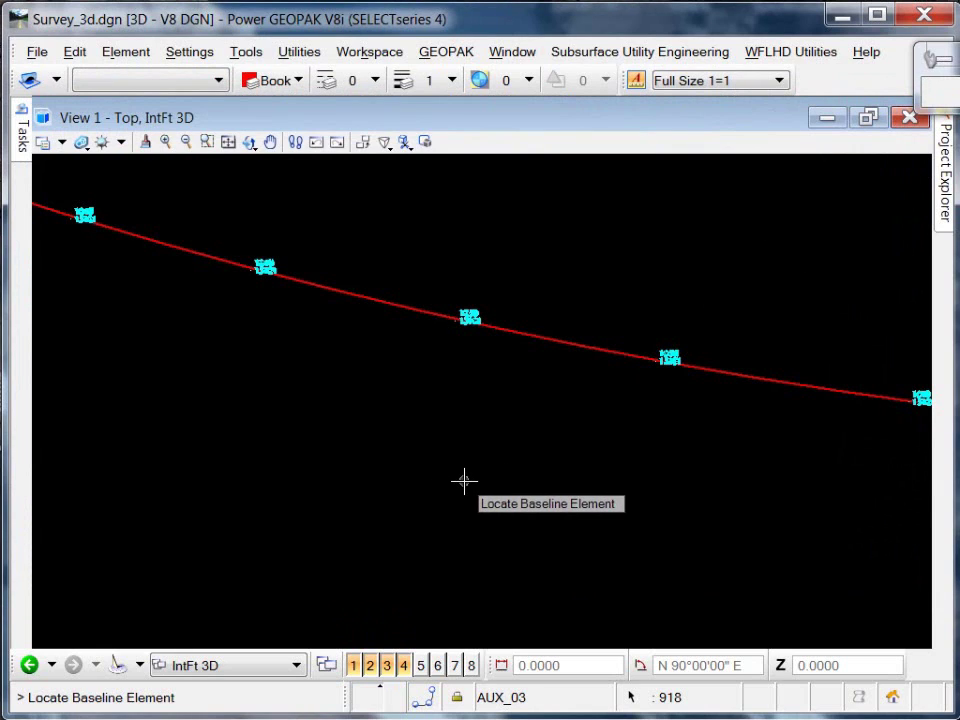
{"action": "right_click", "coordinate": [466, 484]}
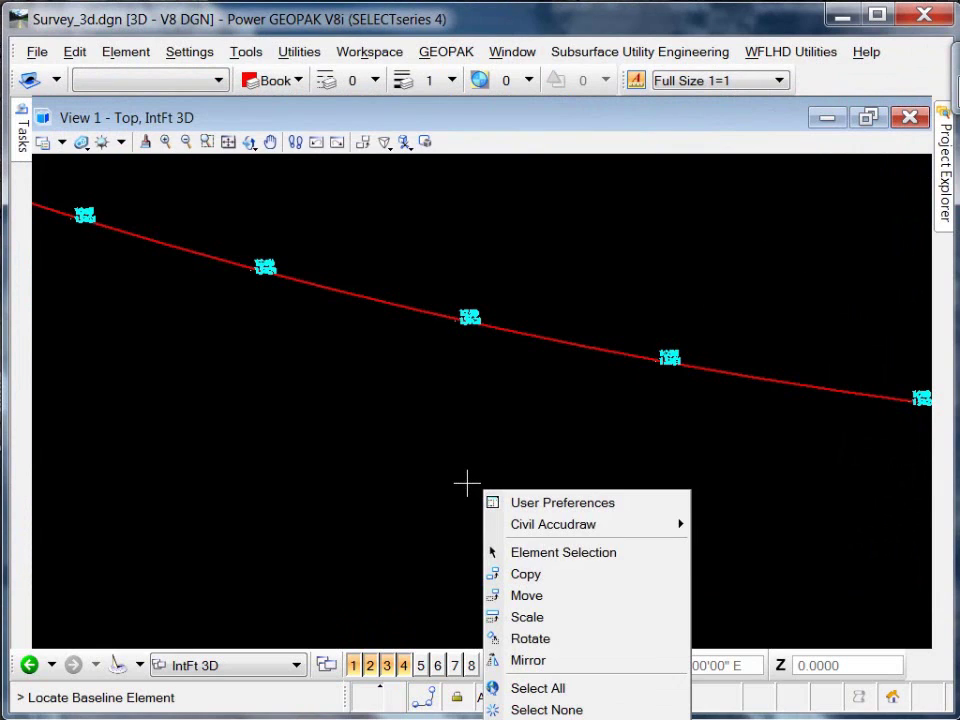
{"action": "left_click", "coordinate": [541, 556]}
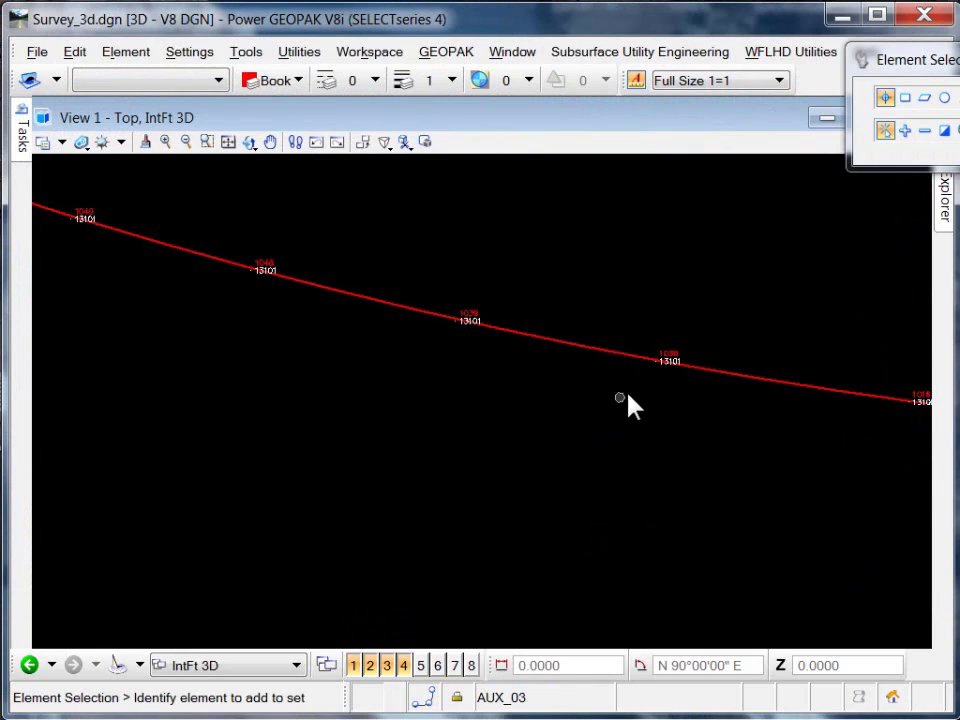
- Set the bestfit alignment's radius rounding to 5 in its properties
{"action": "scroll", "coordinate": [628, 405], "scroll_direction": "down", "scroll_amount": 3}
{"action": "scroll", "coordinate": [620, 405], "scroll_direction": "down", "scroll_amount": 3}
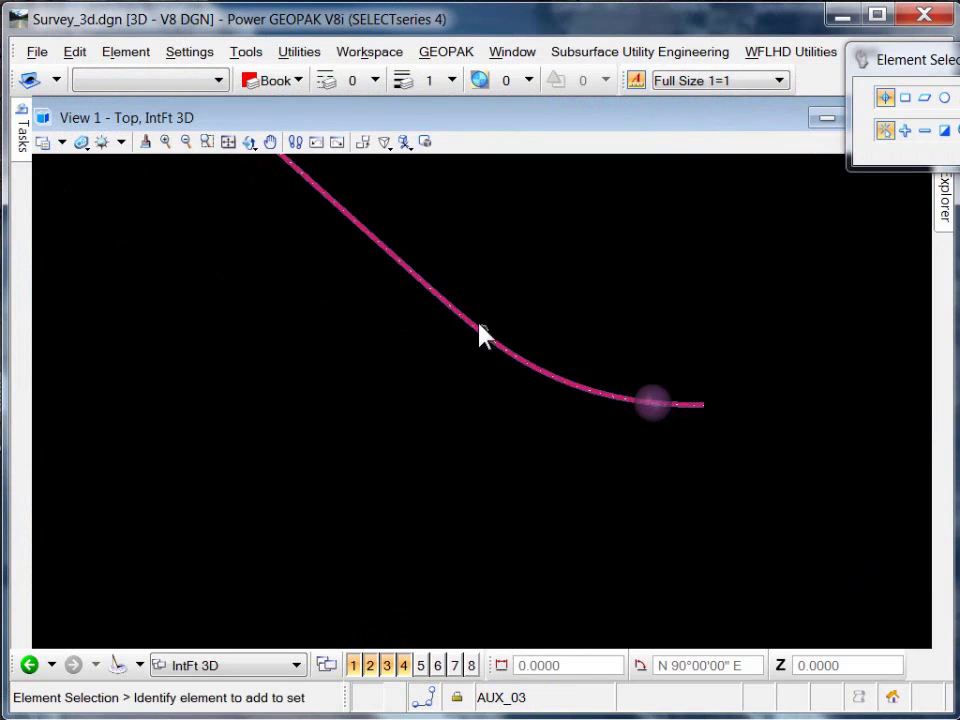
{"action": "scroll", "coordinate": [442, 302], "scroll_direction": "up", "scroll_amount": 3}
{"action": "left_click", "coordinate": [574, 396]}
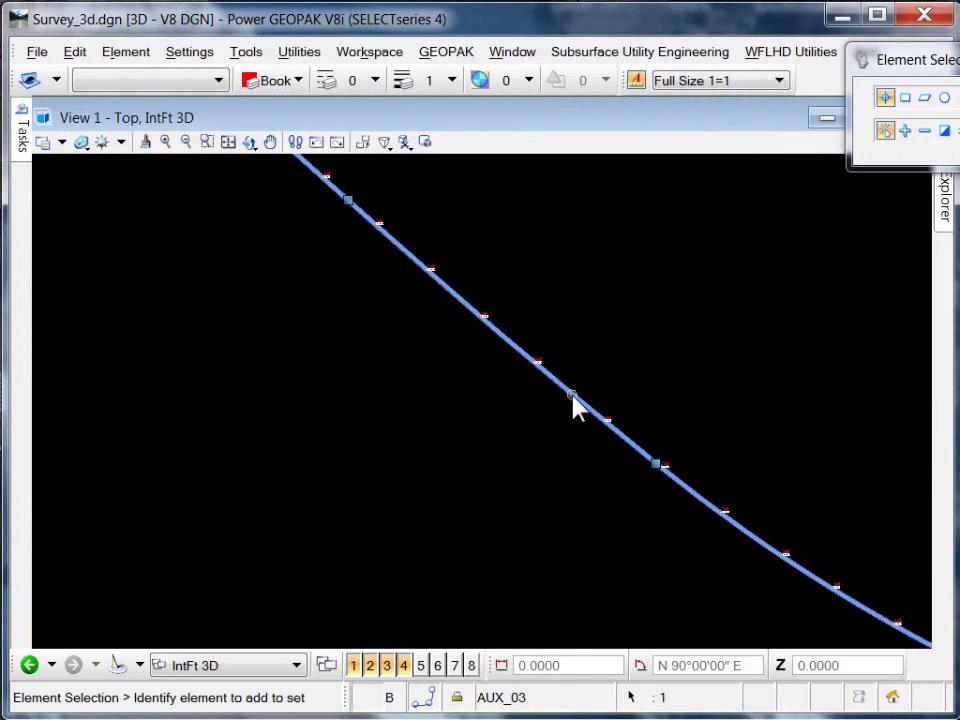
{"action": "mouse_move", "coordinate": [630, 455]}
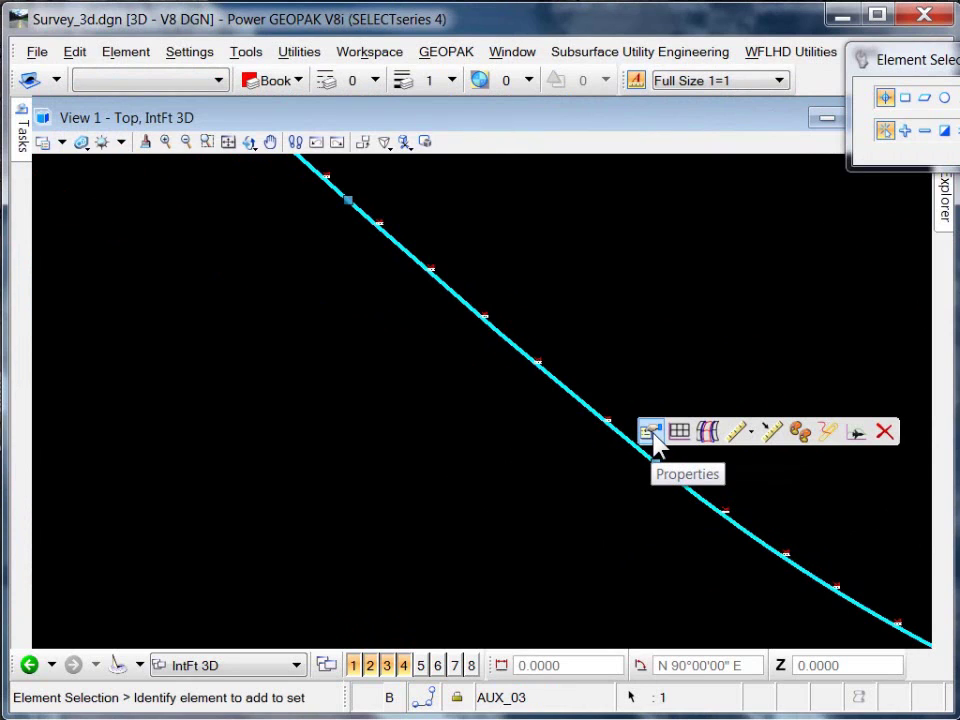
{"action": "mouse_move", "coordinate": [652, 440]}
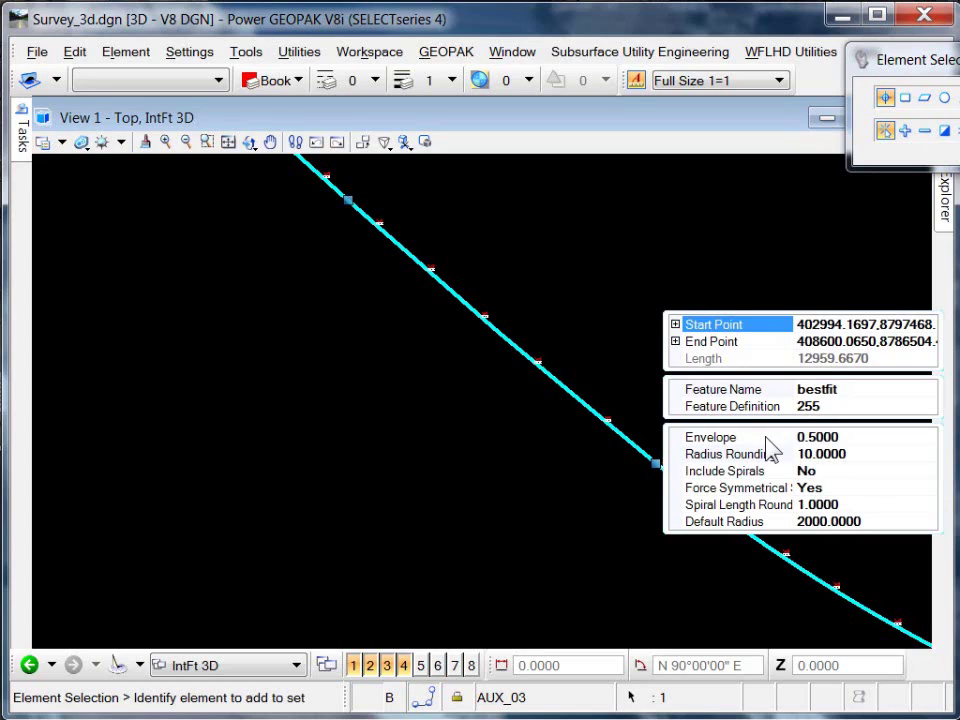
{"action": "left_click", "coordinate": [774, 437]}
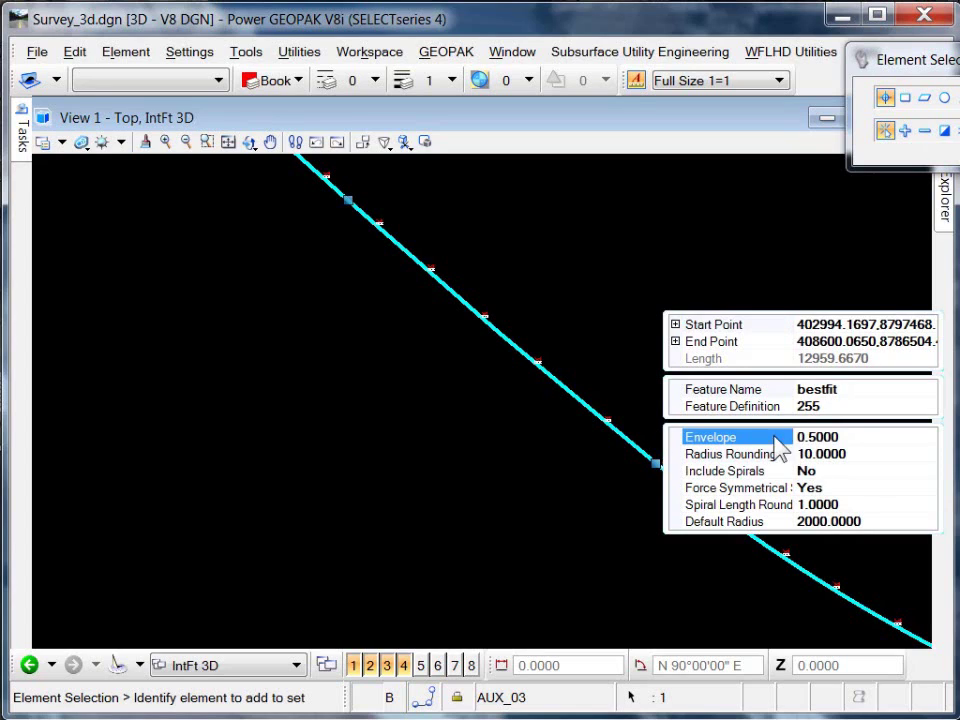
{"action": "left_click", "coordinate": [861, 454]}
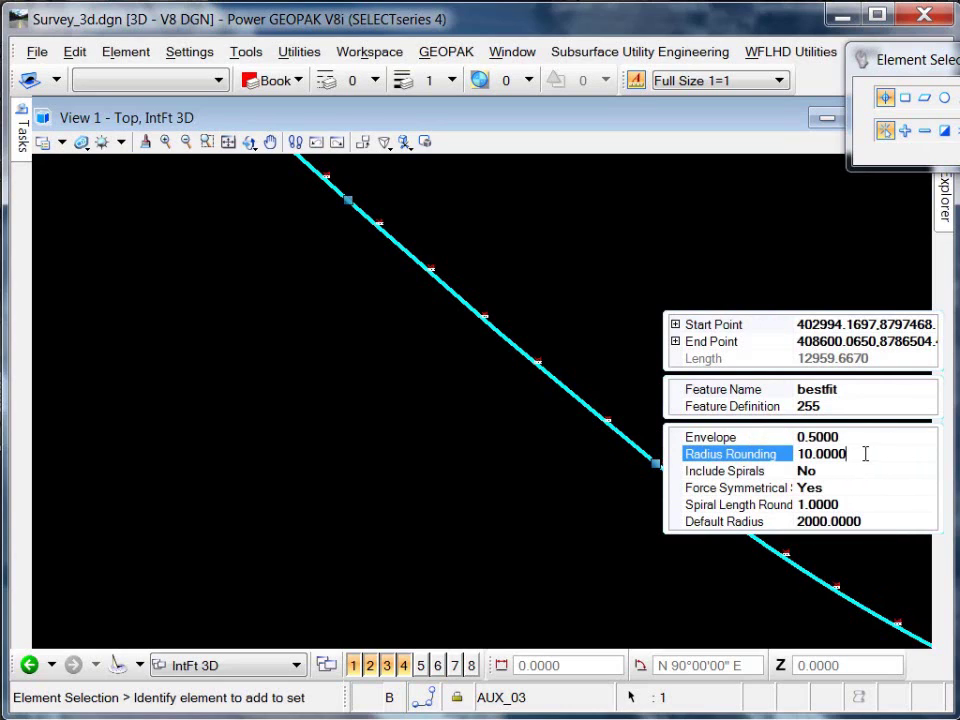
{"action": "left_click_drag", "start_coordinate": [851, 453], "coordinate": [797, 455]}
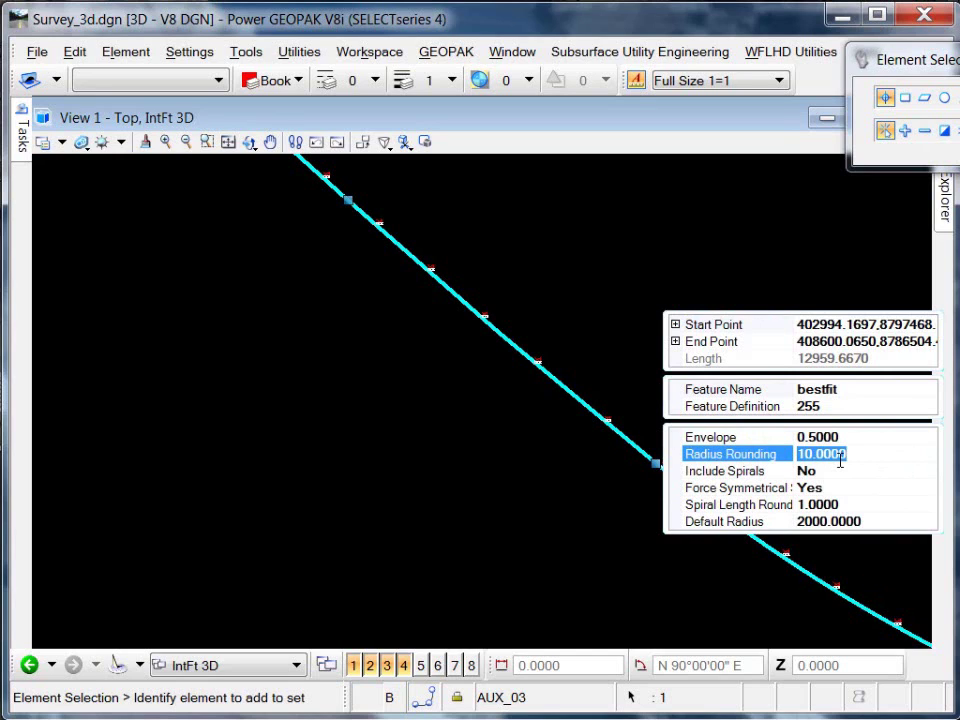
{"action": "type", "text": "5"}
{"action": "key", "text": "Return"}
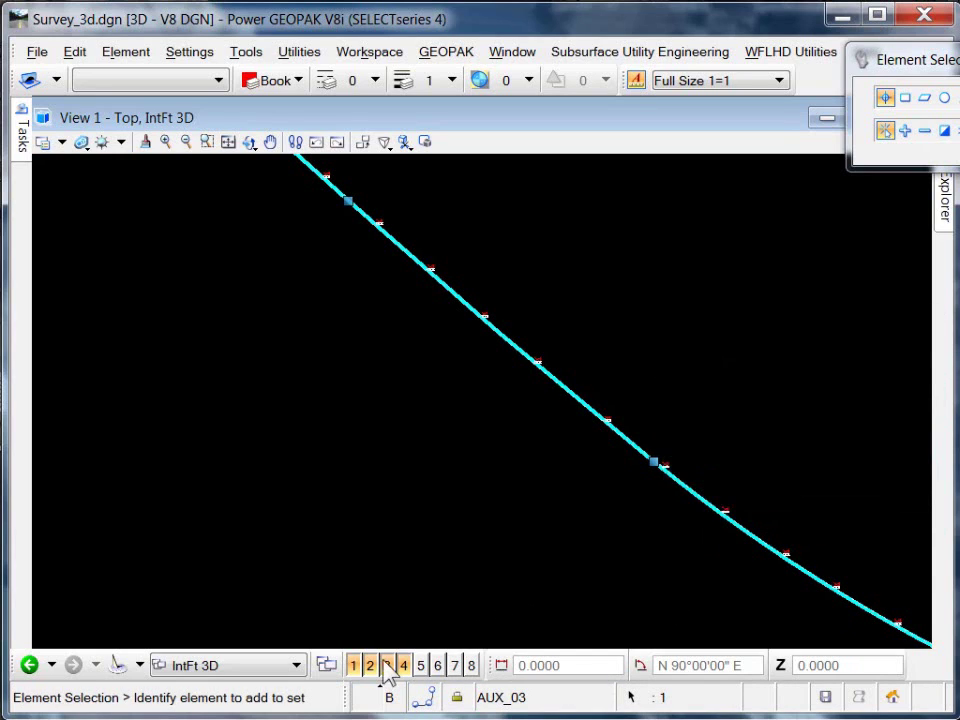
- Generate the Horizontal Alignment Review Report for the bestfit alignment, review the data of its first circular elements and close the report
{"action": "left_click", "coordinate": [582, 408]}
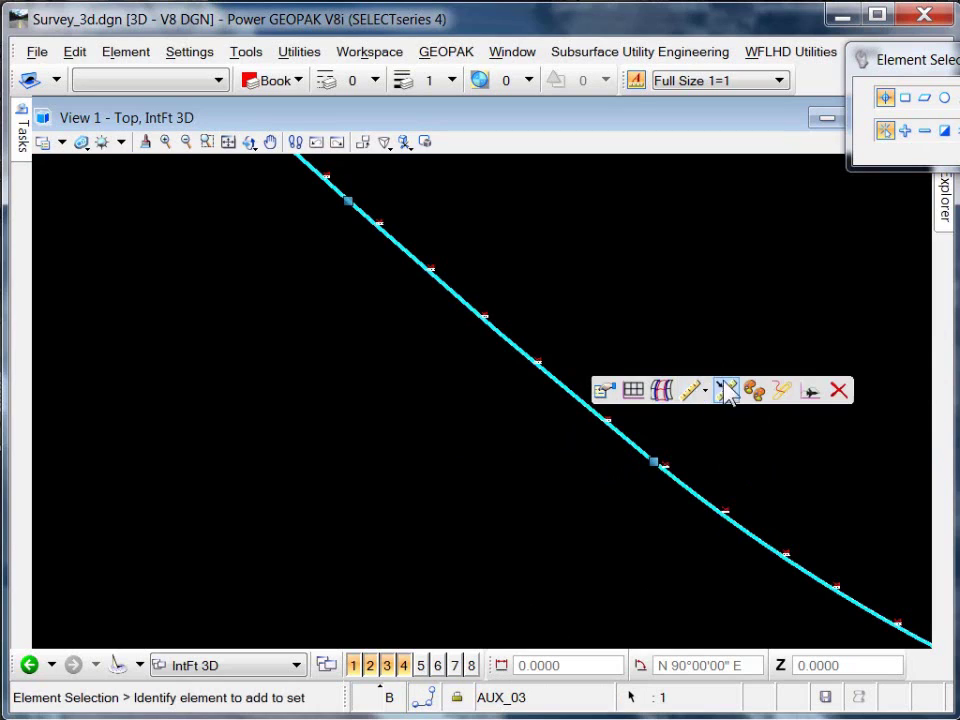
{"action": "left_click", "coordinate": [784, 393]}
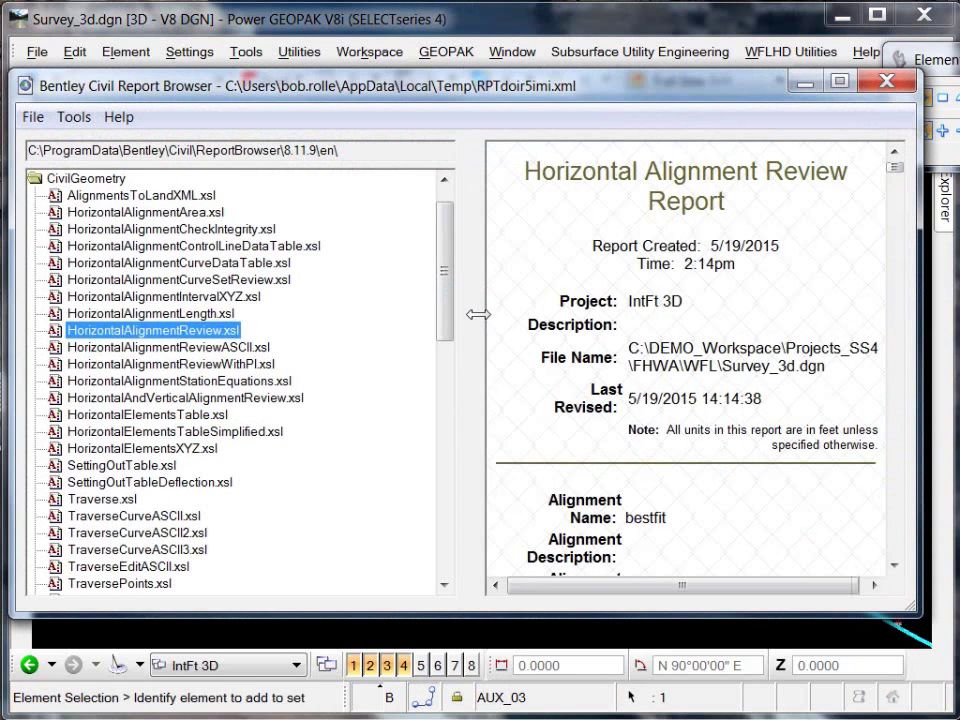
{"action": "left_click_drag", "start_coordinate": [480, 313], "coordinate": [239, 318]}
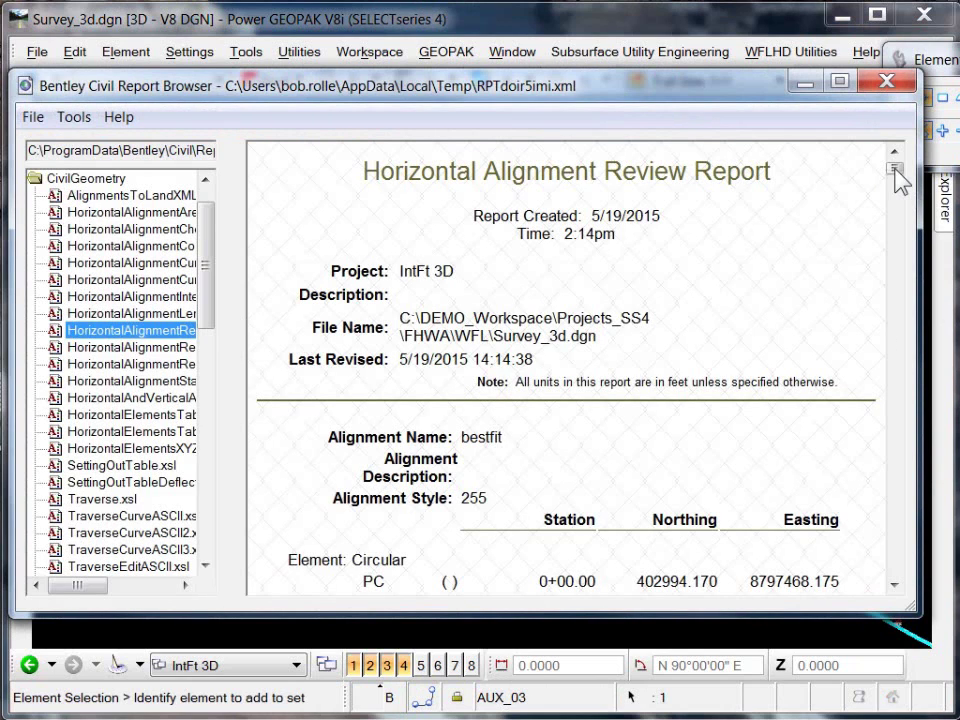
{"action": "left_click_drag", "start_coordinate": [896, 168], "coordinate": [898, 184]}
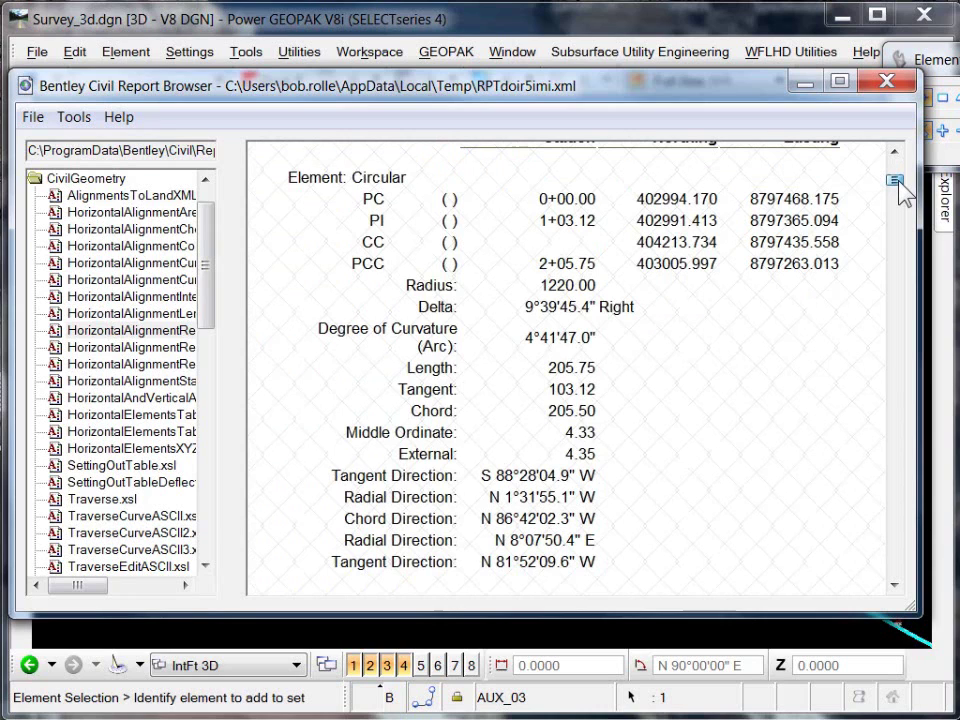
{"action": "left_click_drag", "start_coordinate": [900, 193], "coordinate": [905, 205]}
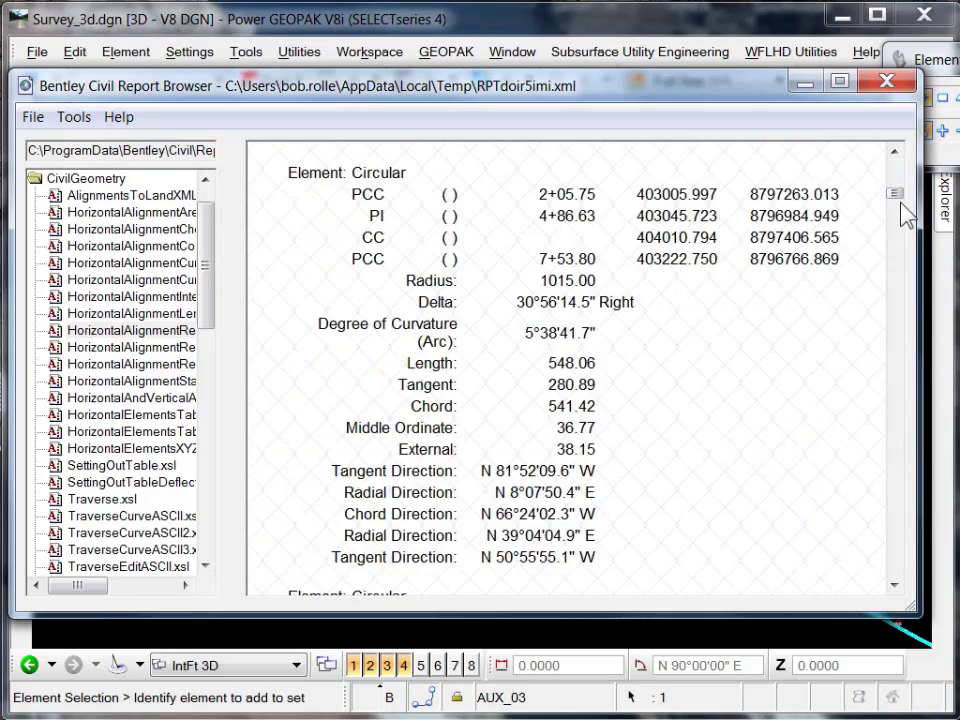
{"action": "mouse_move", "coordinate": [910, 199]}
{"action": "left_mouse_down"}
{"action": "mouse_move", "coordinate": [912, 262]}
{"action": "mouse_move", "coordinate": [907, 178]}
{"action": "left_mouse_up"}
{"action": "left_click", "coordinate": [893, 87]}
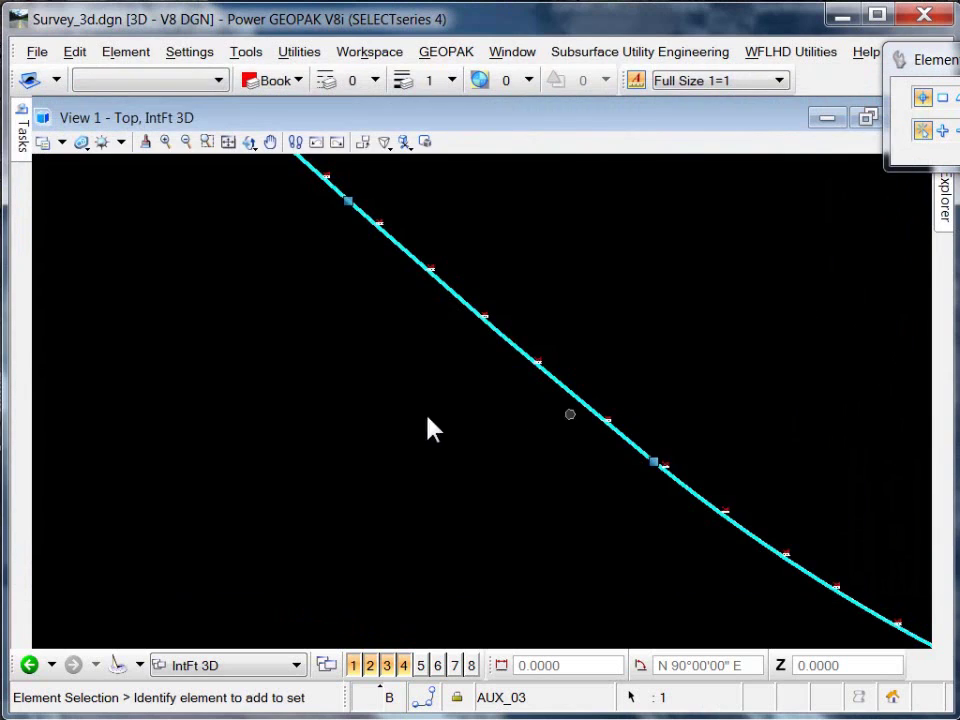
- Convert the bestfit alignment into an editable complex element of lines and arcs, and inspect its dimensions along the whole length
{"action": "left_click", "coordinate": [532, 458]}
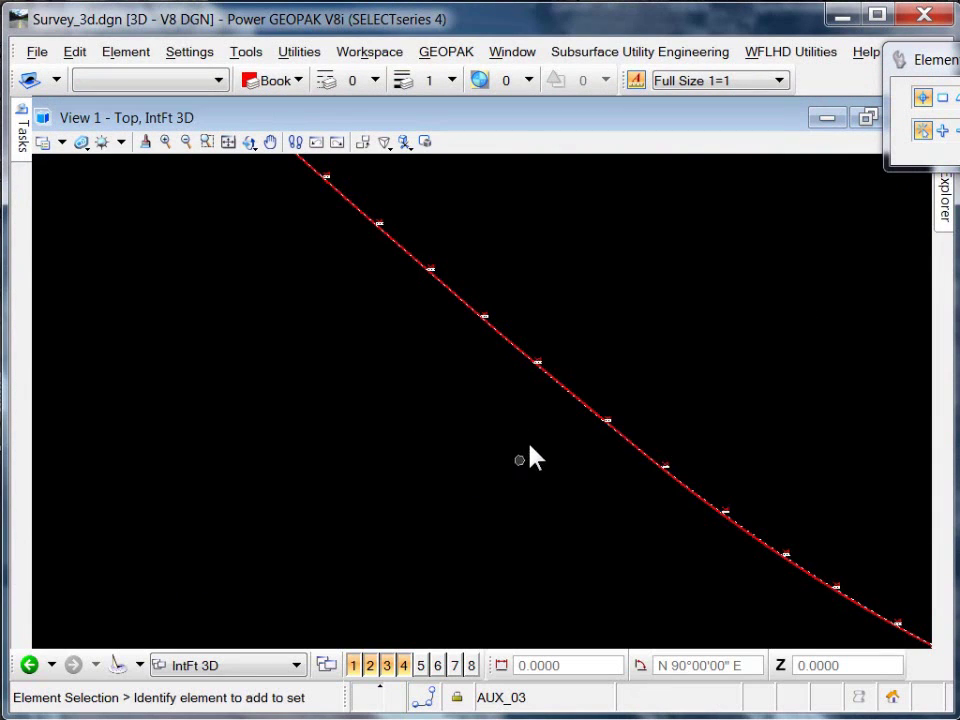
{"action": "left_click", "coordinate": [564, 395]}
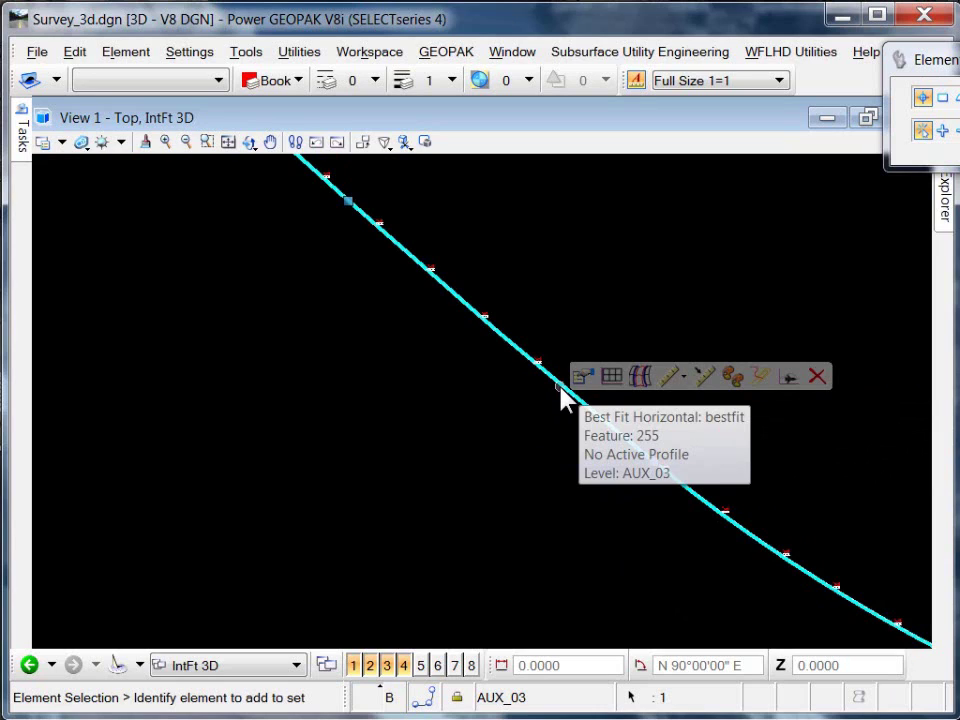
{"action": "left_click", "coordinate": [704, 373]}
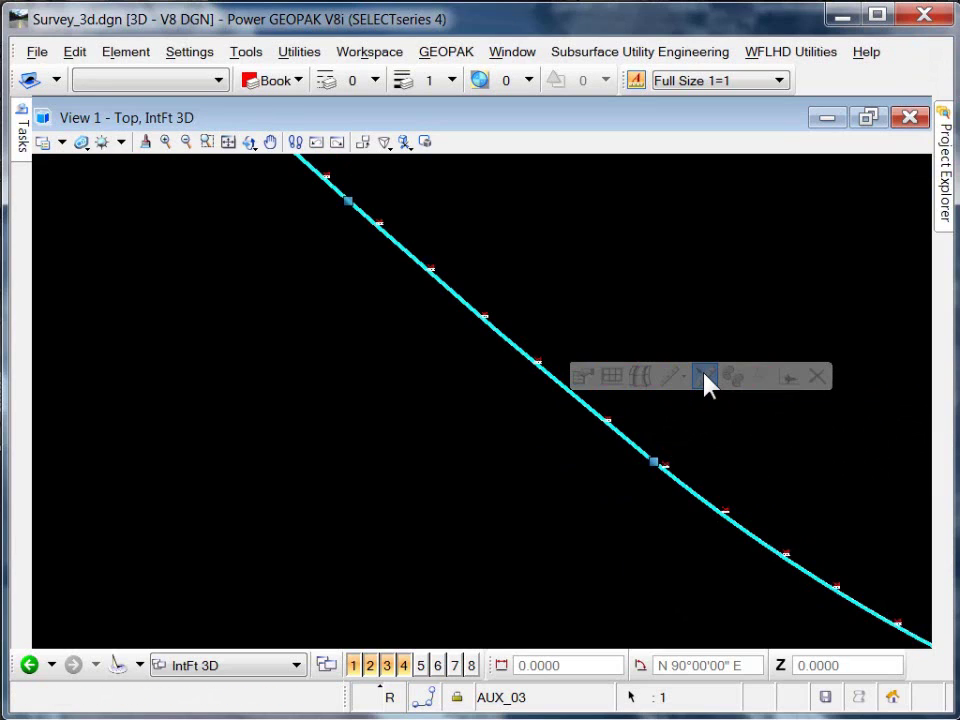
{"action": "left_click", "coordinate": [553, 458]}
{"action": "left_click", "coordinate": [644, 453]}
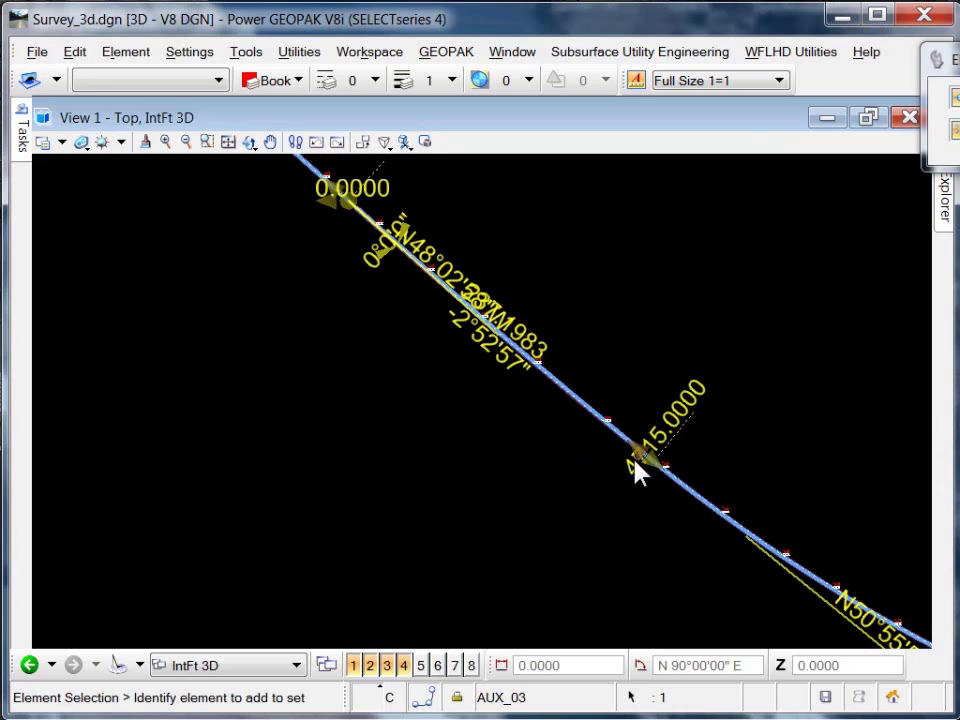
{"action": "scroll", "coordinate": [503, 481], "scroll_direction": "down", "scroll_amount": 2}
{"action": "scroll", "coordinate": [585, 483], "scroll_direction": "down", "scroll_amount": 3}
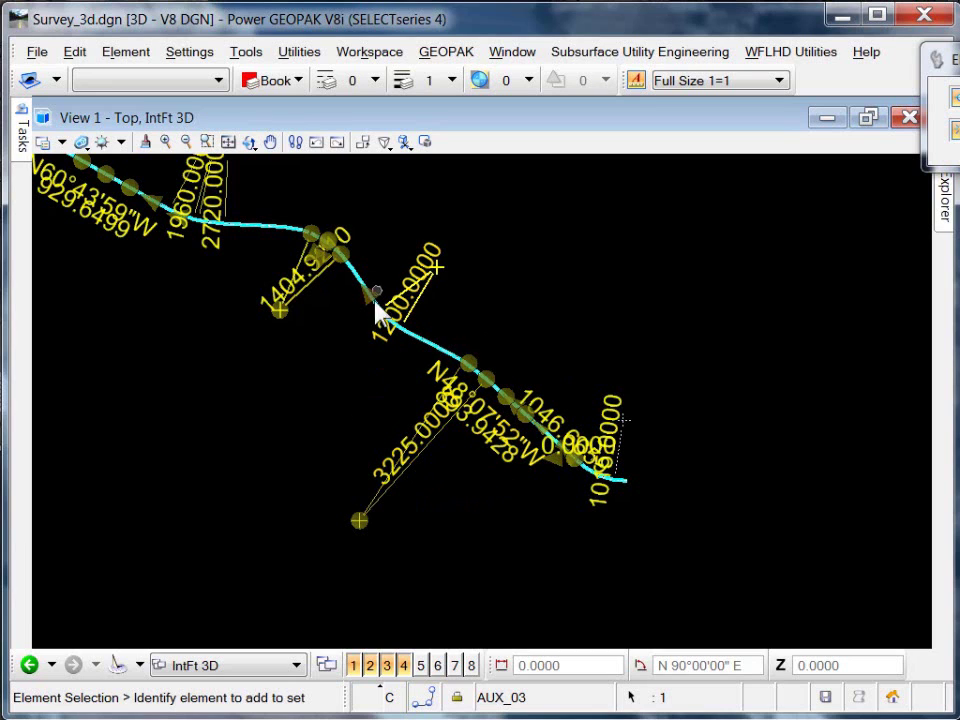
{"action": "scroll", "coordinate": [313, 240], "scroll_direction": "up", "scroll_amount": 4}
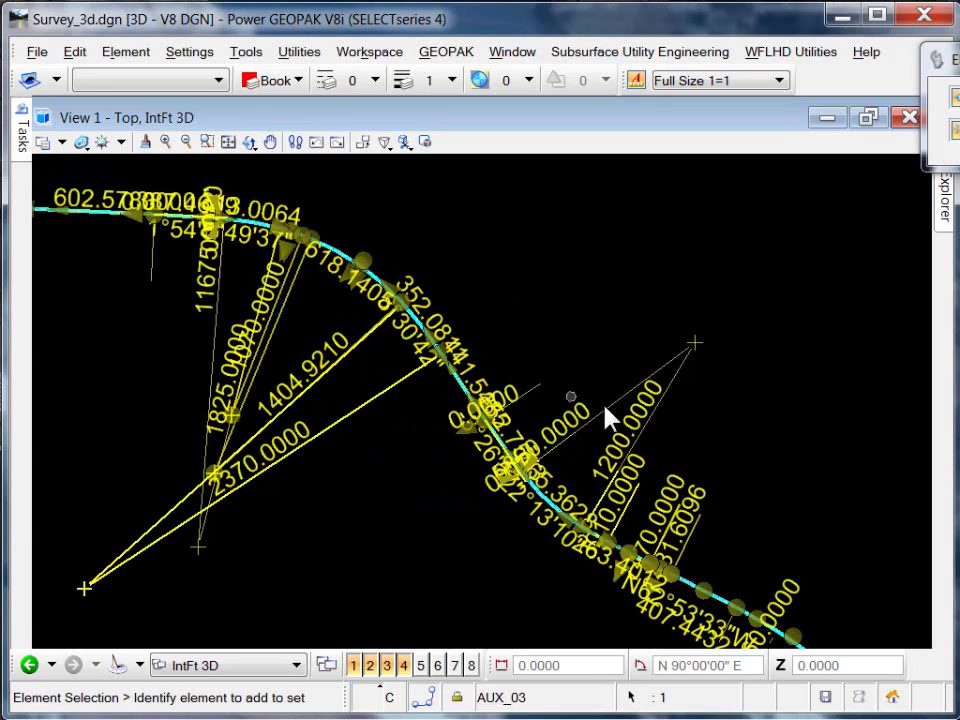
{"action": "scroll", "coordinate": [615, 440], "scroll_direction": "down", "scroll_amount": 5}
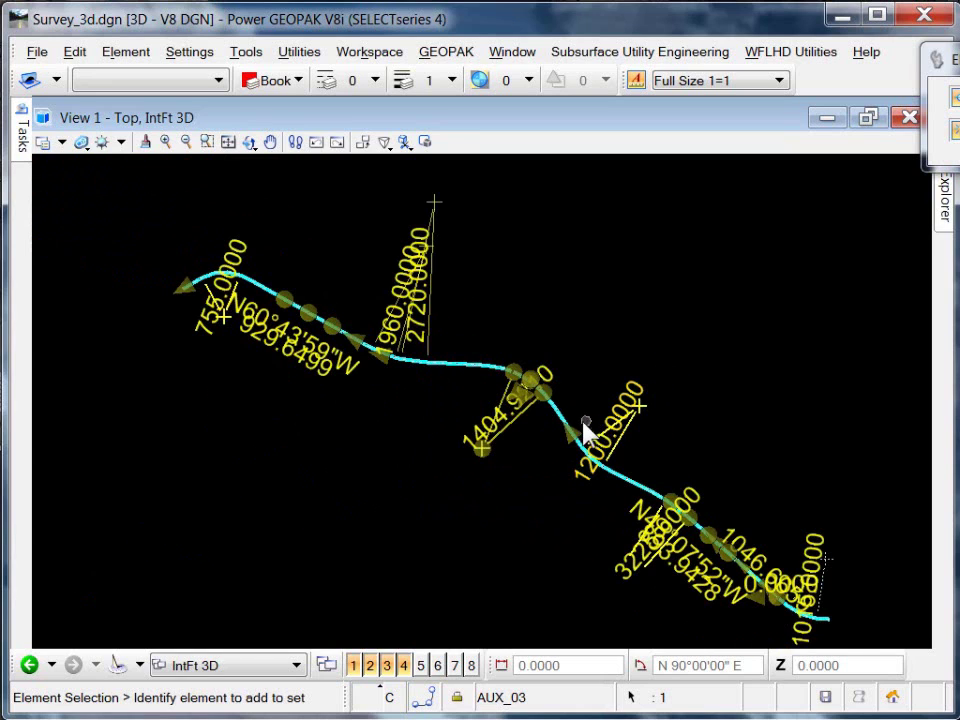
{"action": "middle_click_drag", "start_coordinate": [497, 470], "coordinate": [441, 430]}
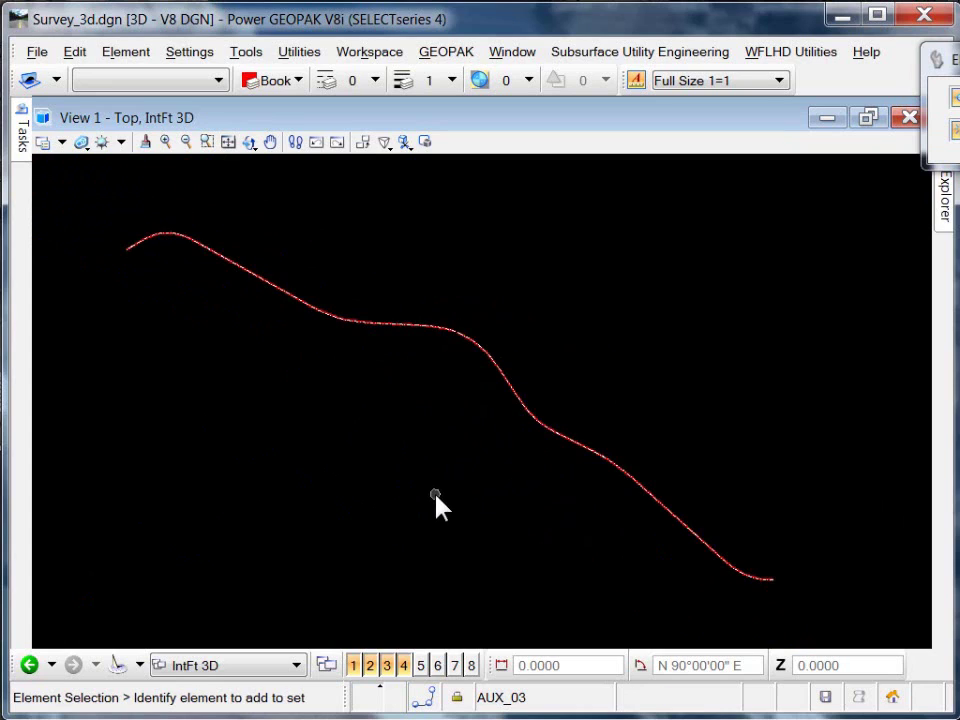
- Delete the complex element of lines and arcs that was fitted along the surveyed centerline
{"action": "scroll", "coordinate": [659, 500], "scroll_direction": "up", "scroll_amount": 2}
{"action": "scroll", "coordinate": [659, 502], "scroll_direction": "up", "scroll_amount": 5}
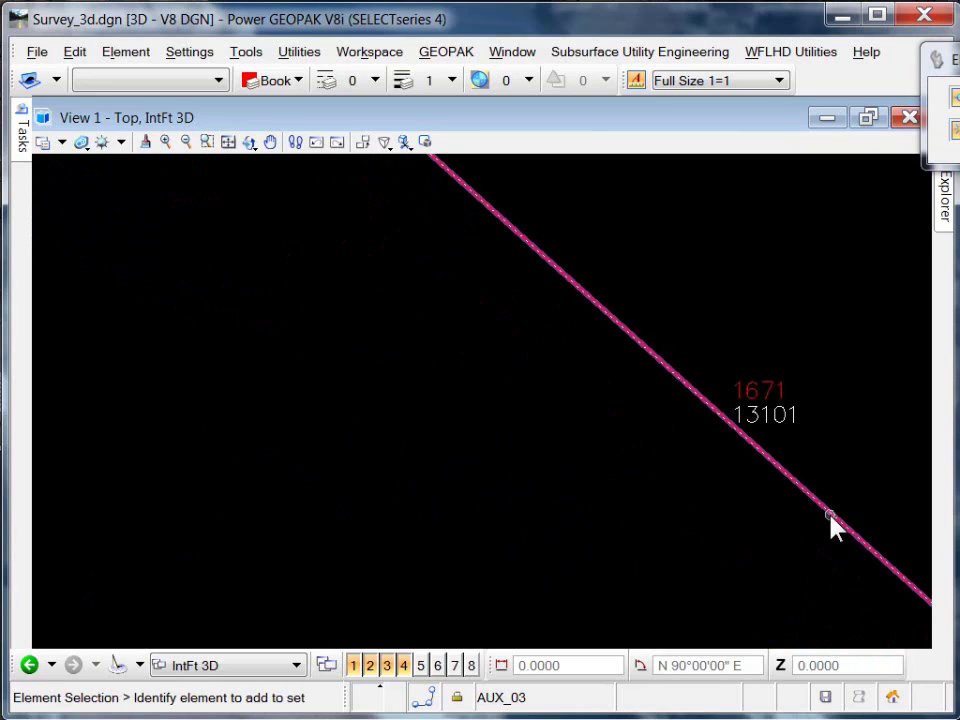
{"action": "left_click", "coordinate": [832, 522]}
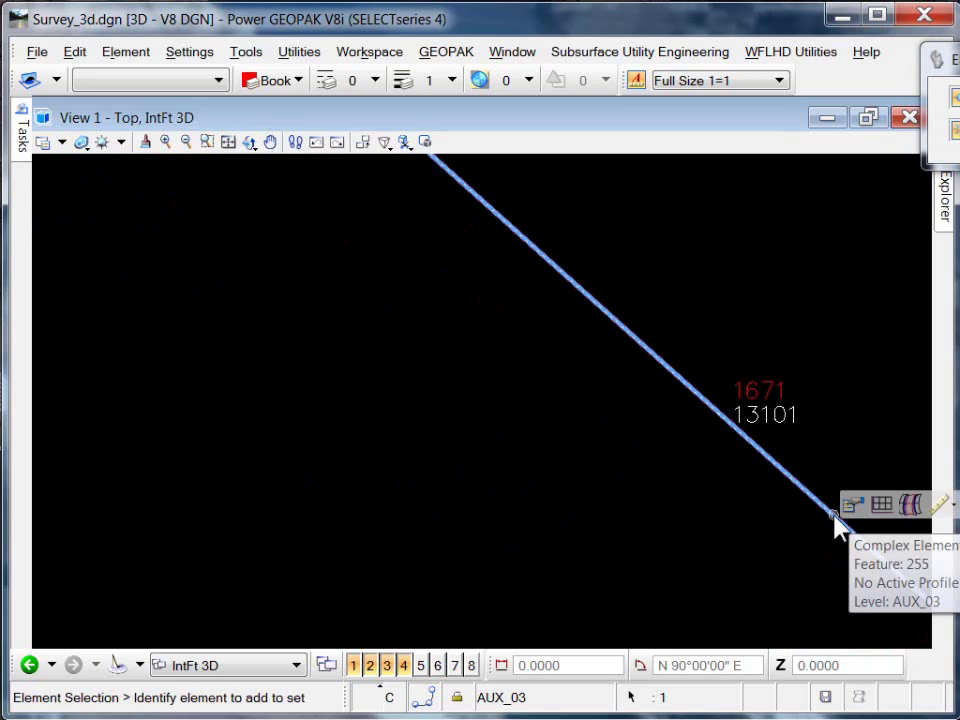
{"action": "left_click", "coordinate": [940, 504]}
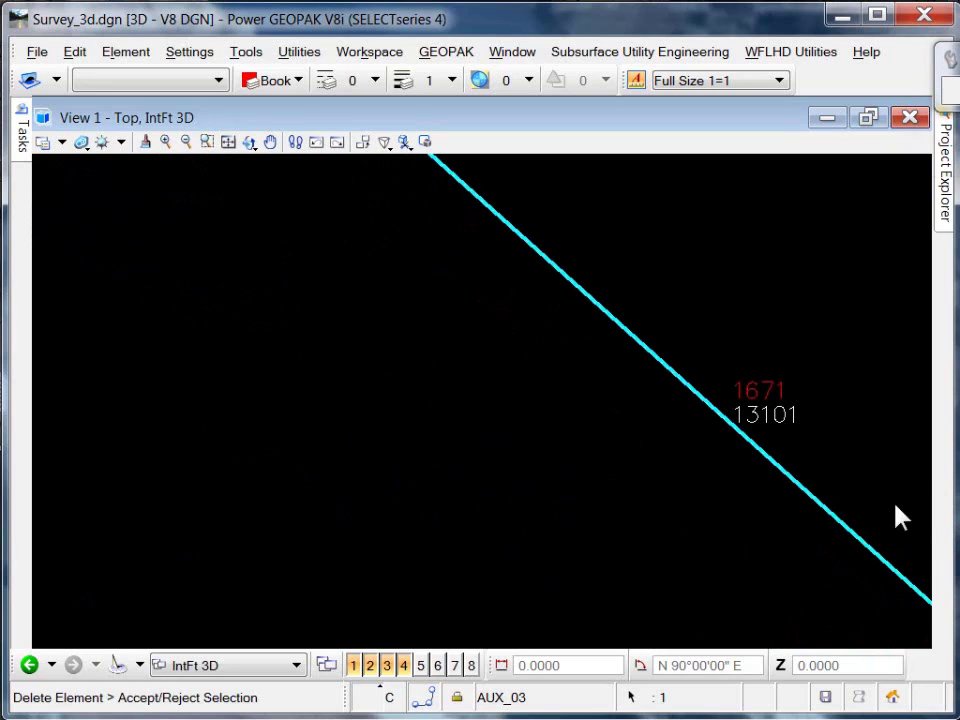
{"action": "left_click", "coordinate": [612, 527]}
{"action": "scroll", "coordinate": [484, 489], "scroll_direction": "down", "scroll_amount": 5}
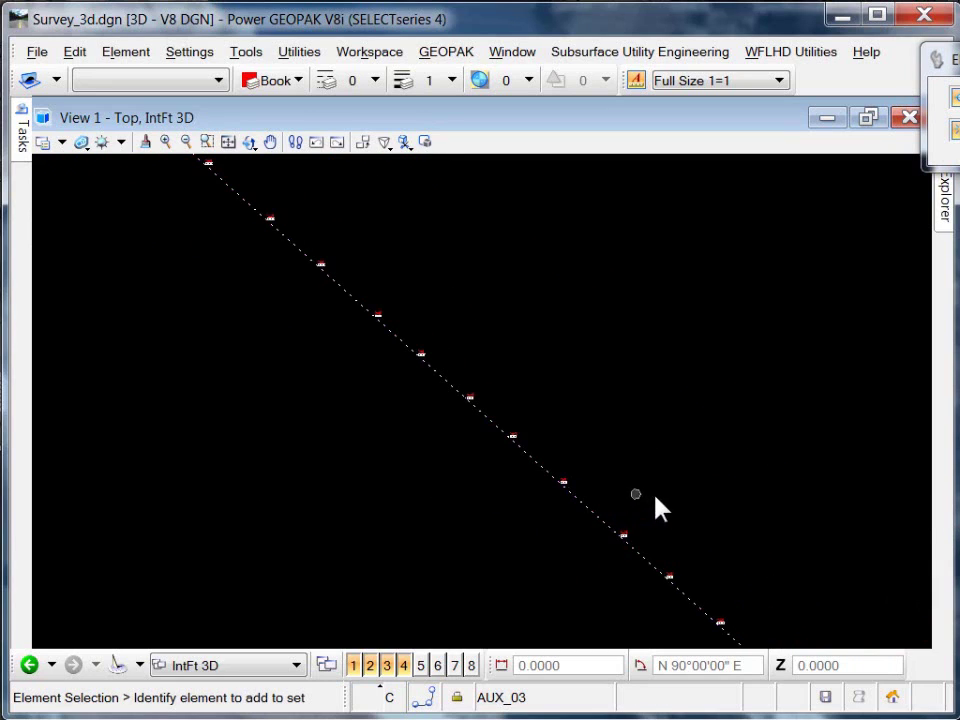
{"action": "scroll", "coordinate": [660, 498], "scroll_direction": "down", "scroll_amount": 5}
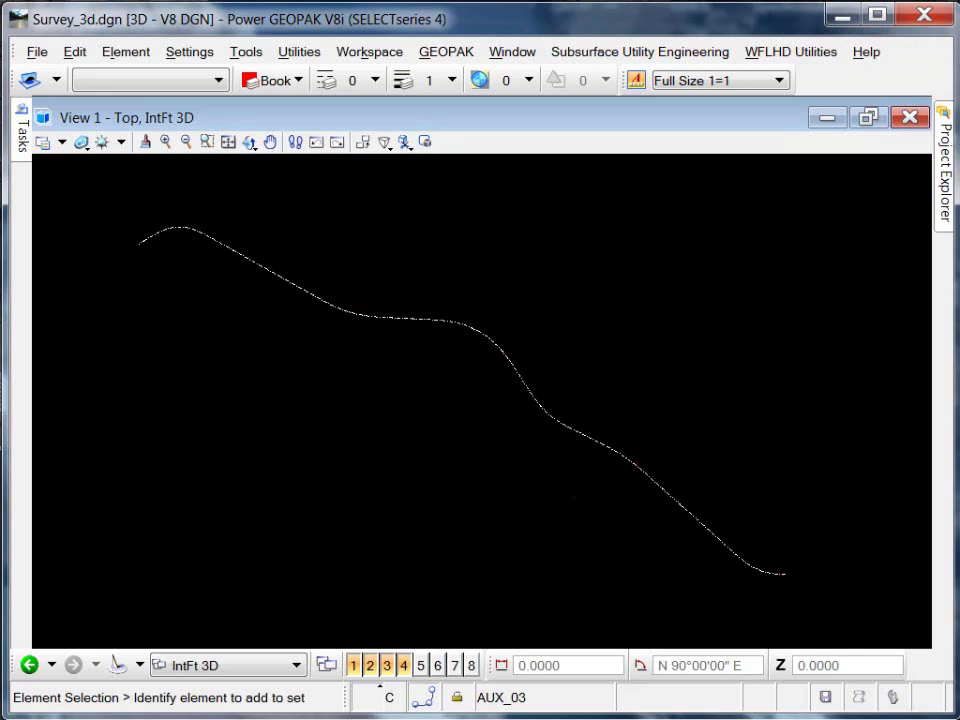
- Collapse Field Book 1's point and linear feature lists and float the Project Explorer over the view
{"action": "mouse_move", "coordinate": [952, 185]}
{"action": "scroll", "coordinate": [485, 362], "scroll_direction": "up", "scroll_amount": 4}
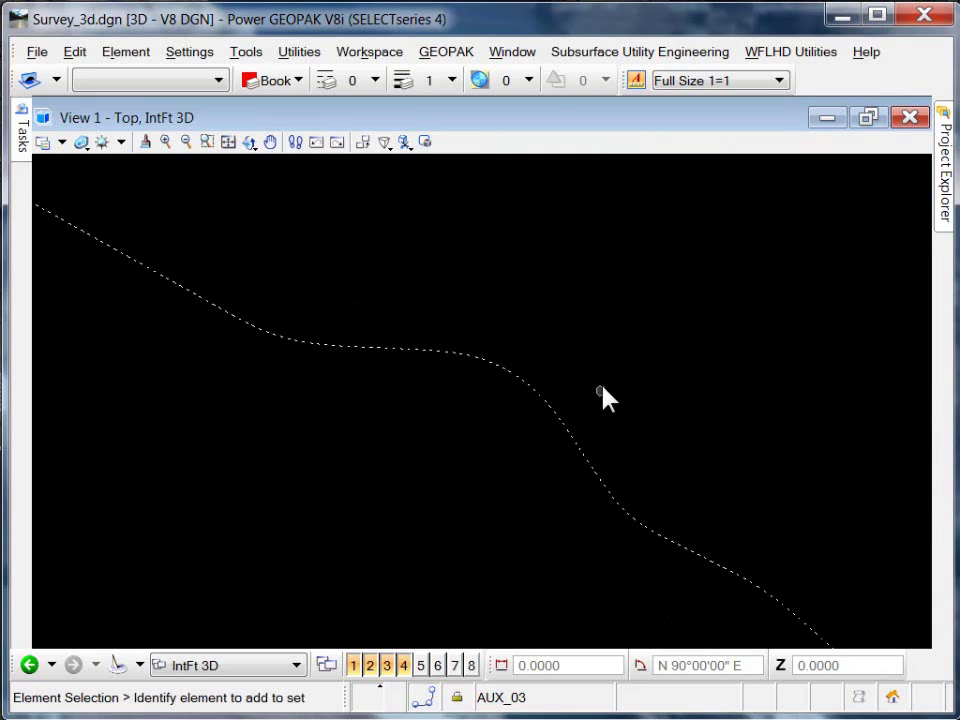
{"action": "middle_click_drag", "start_coordinate": [728, 394], "coordinate": [675, 347]}
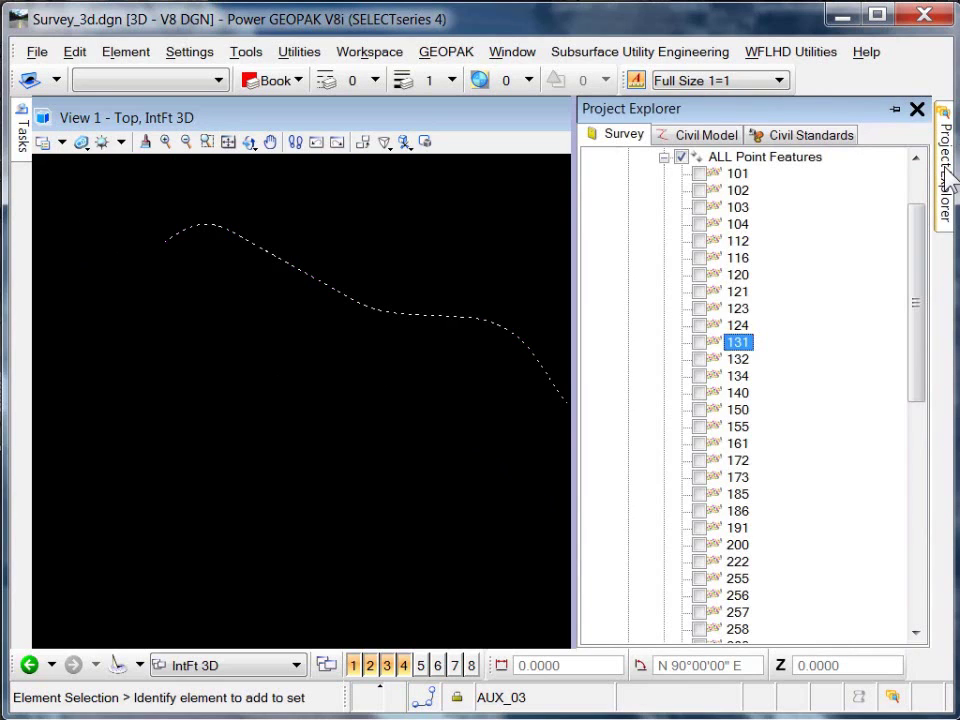
{"action": "scroll", "coordinate": [917, 266], "scroll_direction": "up", "scroll_amount": 2}
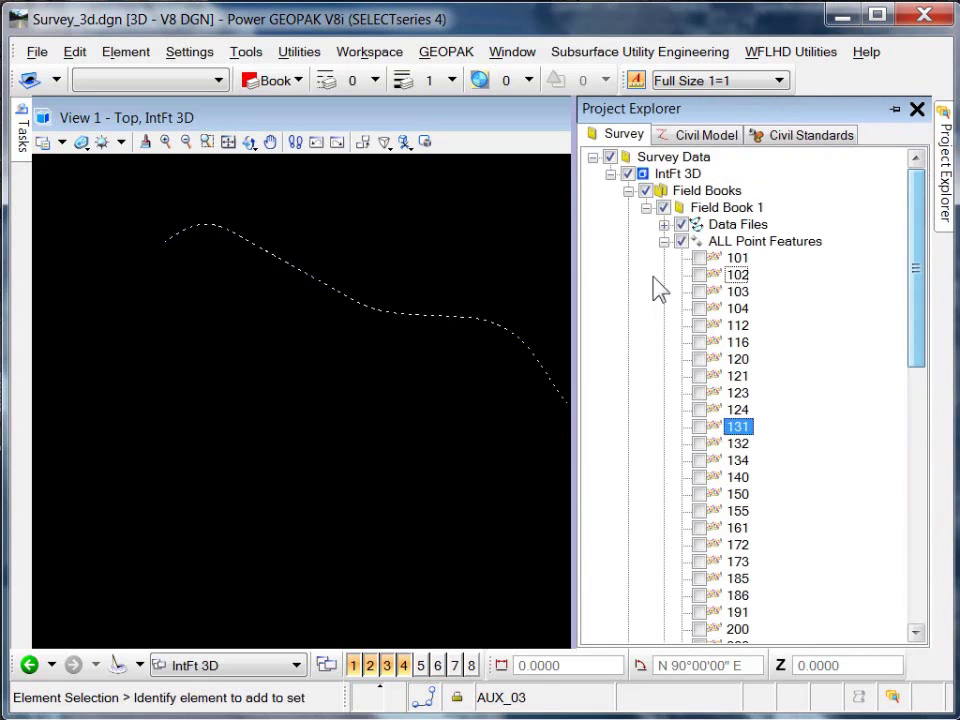
{"action": "left_click", "coordinate": [664, 241]}
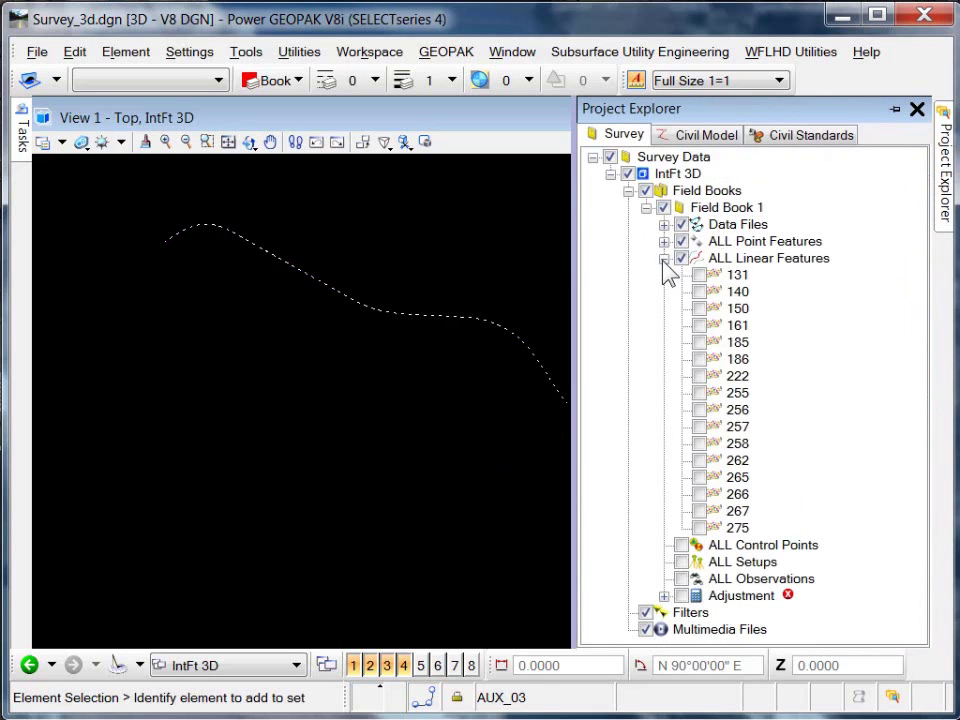
{"action": "left_click", "coordinate": [664, 258]}
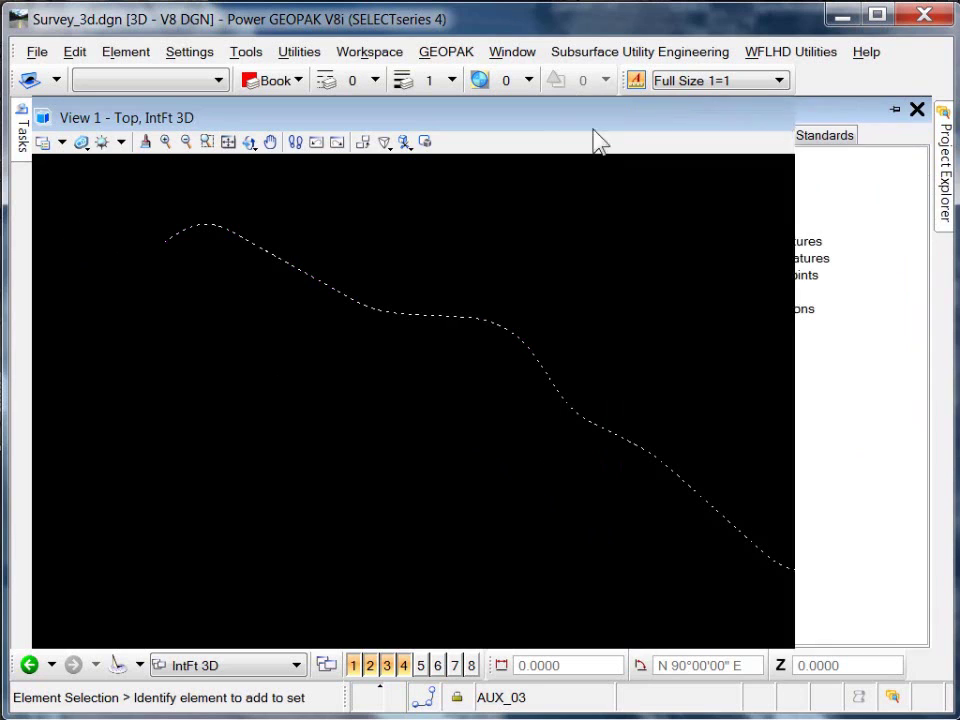
{"action": "mouse_move", "coordinate": [940, 125]}
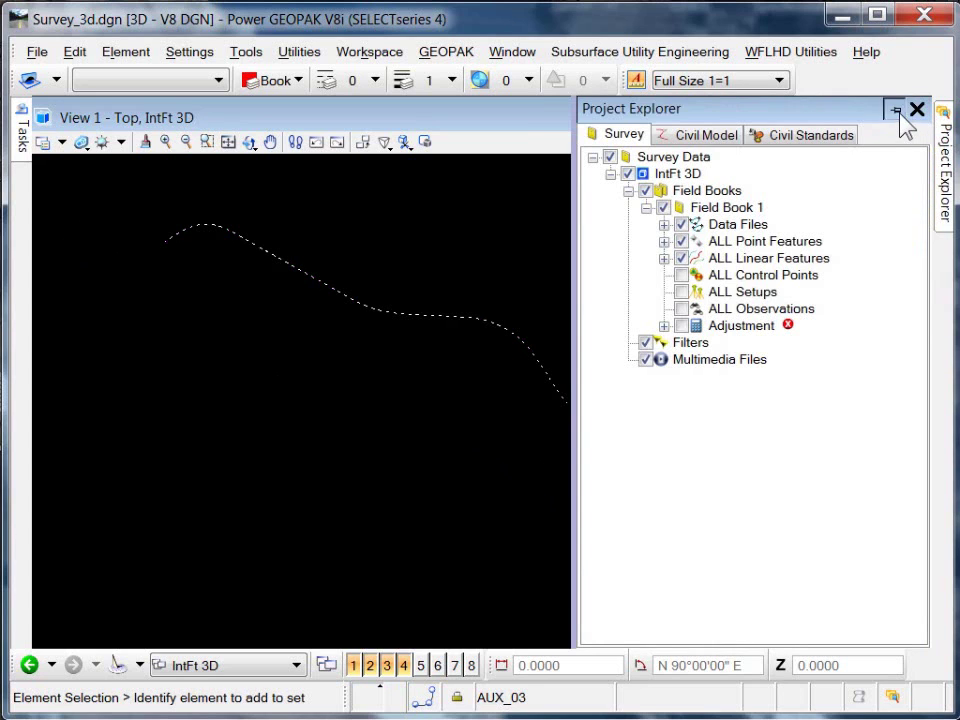
{"action": "left_click", "coordinate": [897, 109]}
{"action": "left_click_drag", "start_coordinate": [640, 118], "coordinate": [231, 122]}
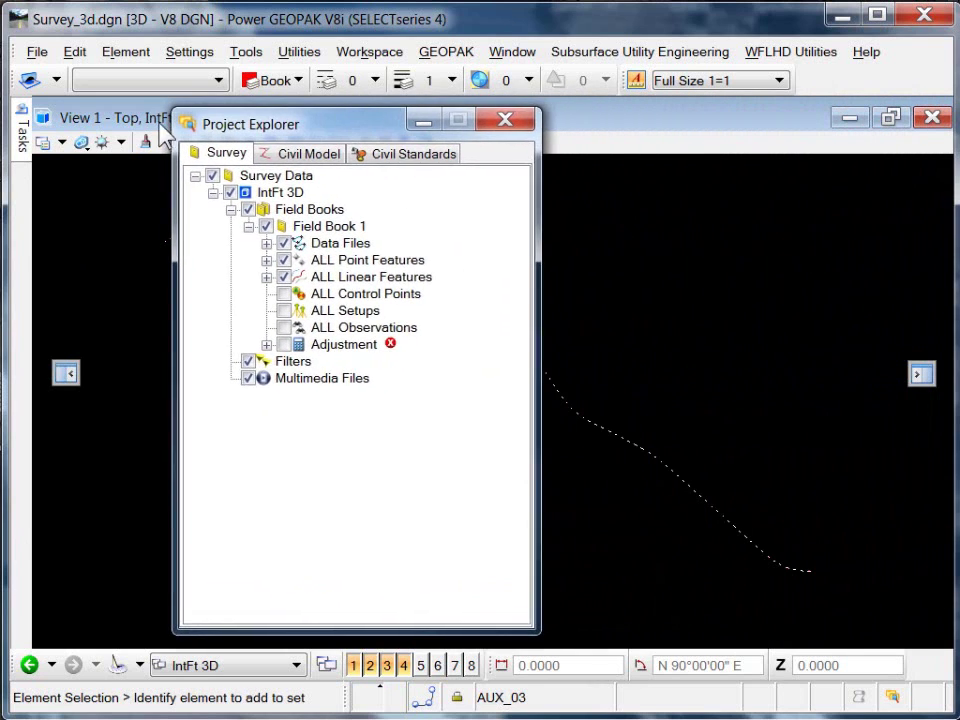
- Export Field Book 1 as DGN graphics to Best Fit Alignment.dgn, replacing the existing file
{"action": "left_click", "coordinate": [330, 227]}
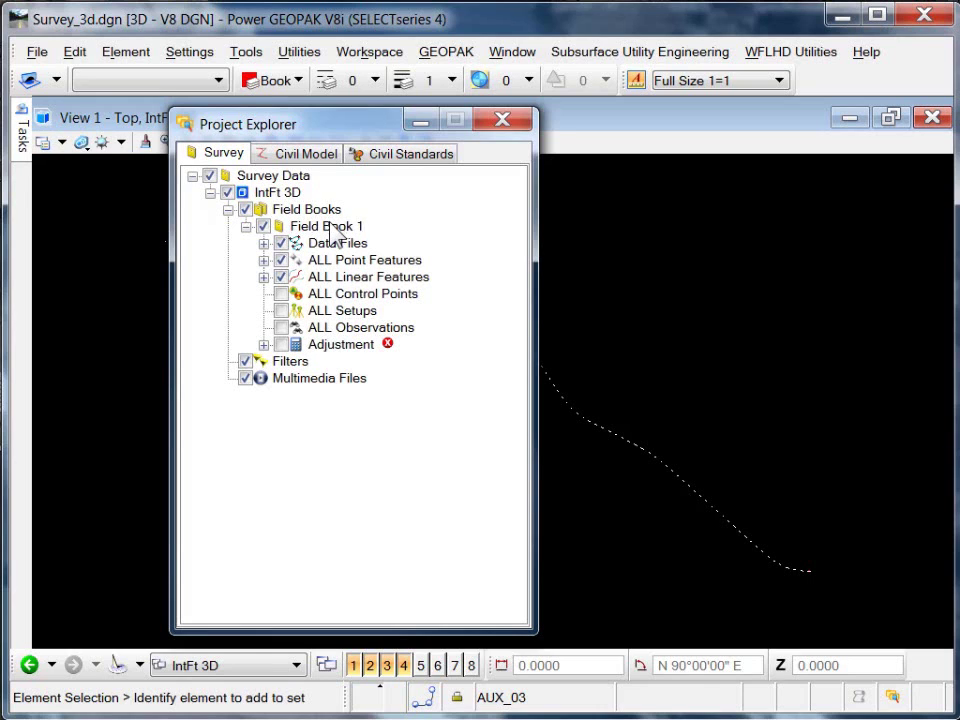
{"action": "left_click", "coordinate": [333, 229]}
{"action": "right_click", "coordinate": [334, 232]}
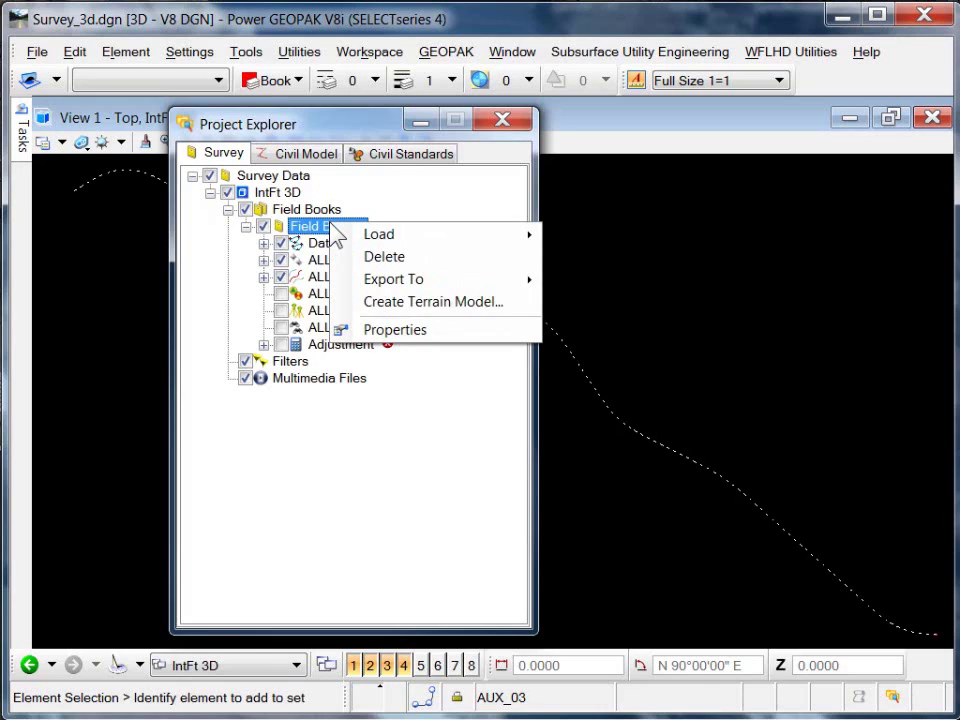
{"action": "mouse_move", "coordinate": [444, 279]}
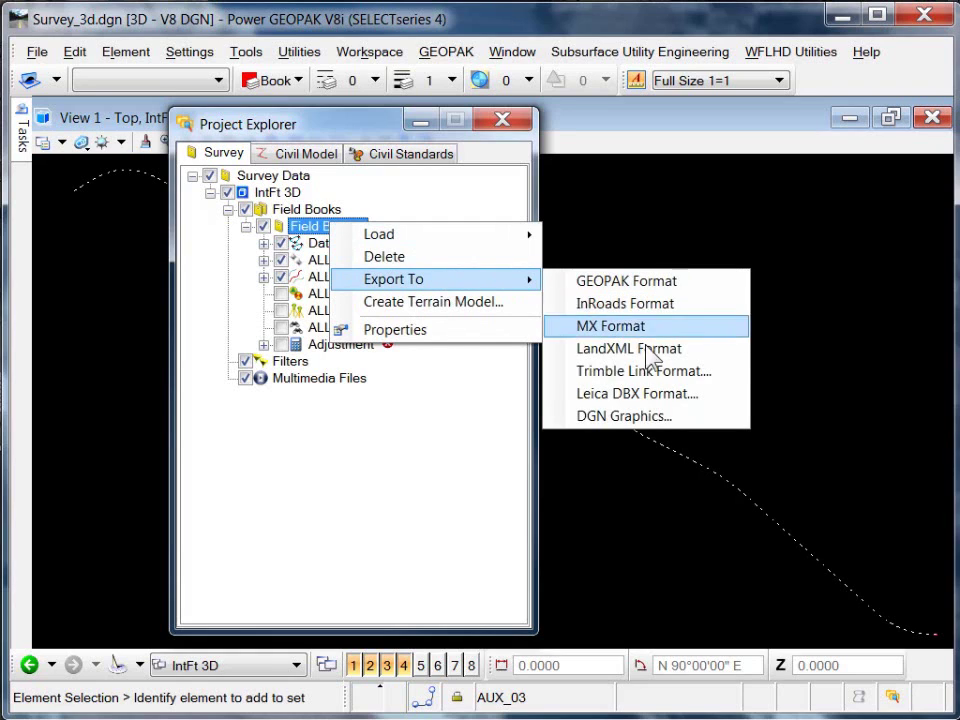
{"action": "left_click", "coordinate": [638, 418]}
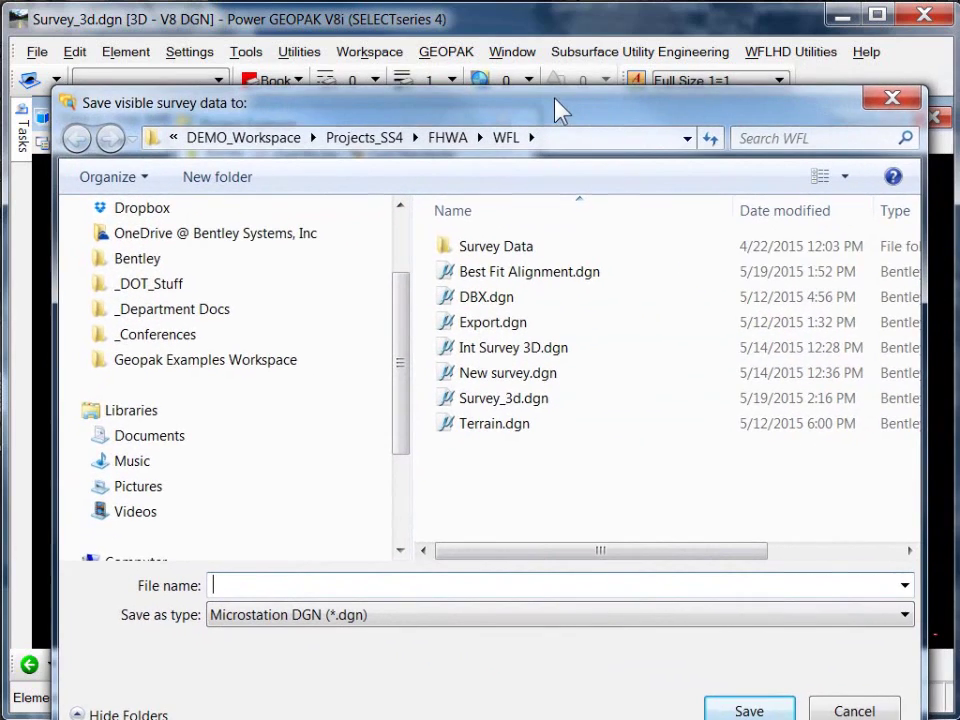
{"action": "left_click", "coordinate": [497, 277]}
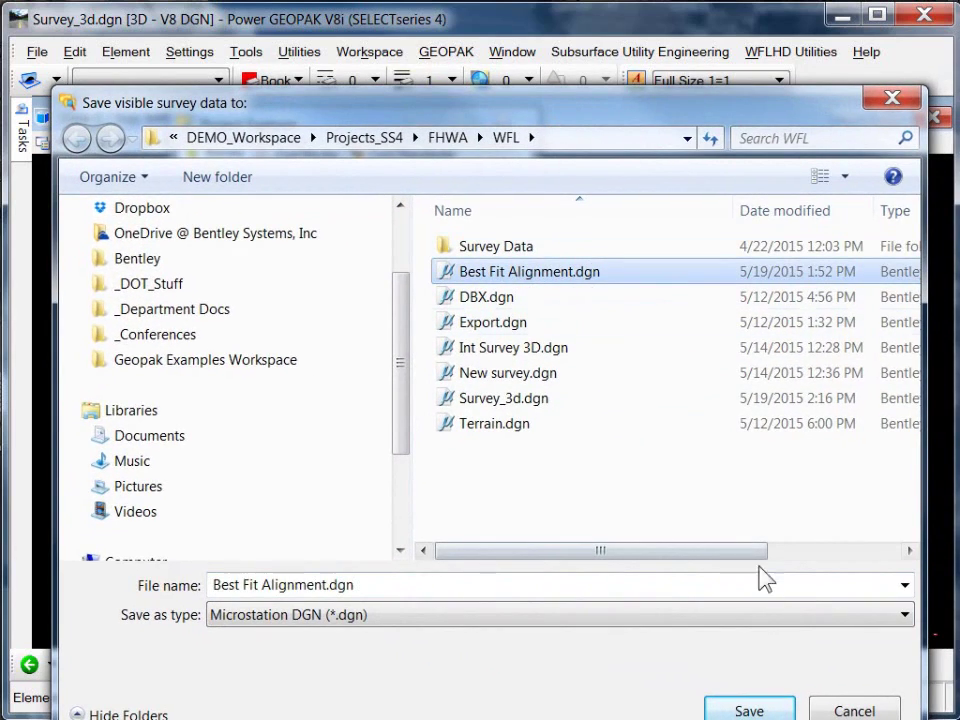
{"action": "left_click", "coordinate": [765, 709]}
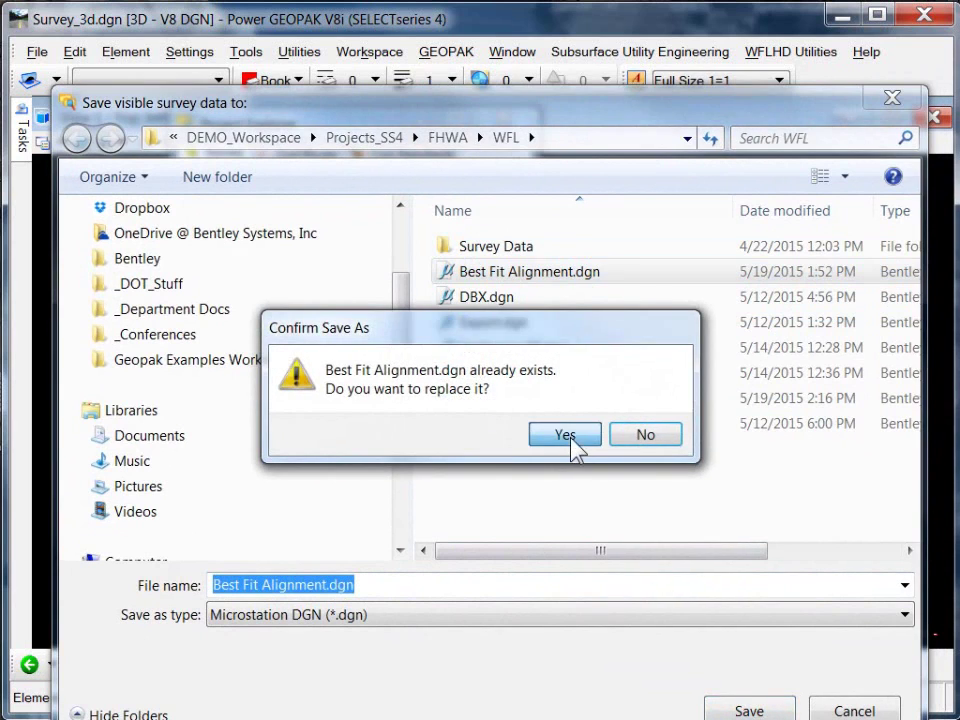
{"action": "left_click", "coordinate": [570, 440]}
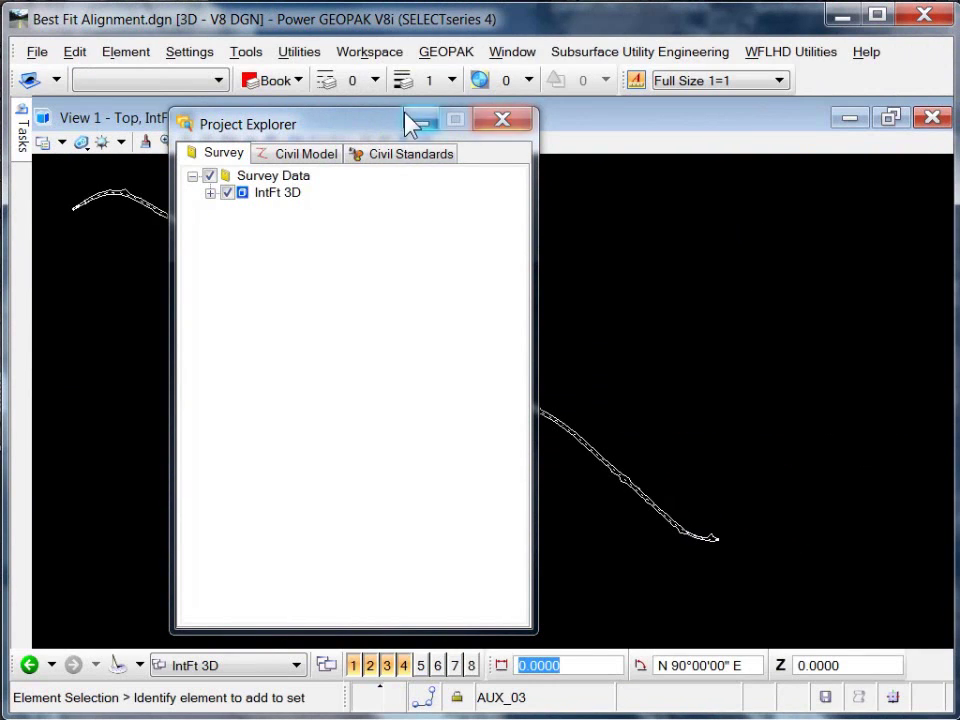
- Dock the Project Explorer with auto-hide, inspect the vertices of the centerline in Best Fit Alignment.dgn and clear the selection
{"action": "left_click_drag", "start_coordinate": [439, 133], "coordinate": [921, 377]}
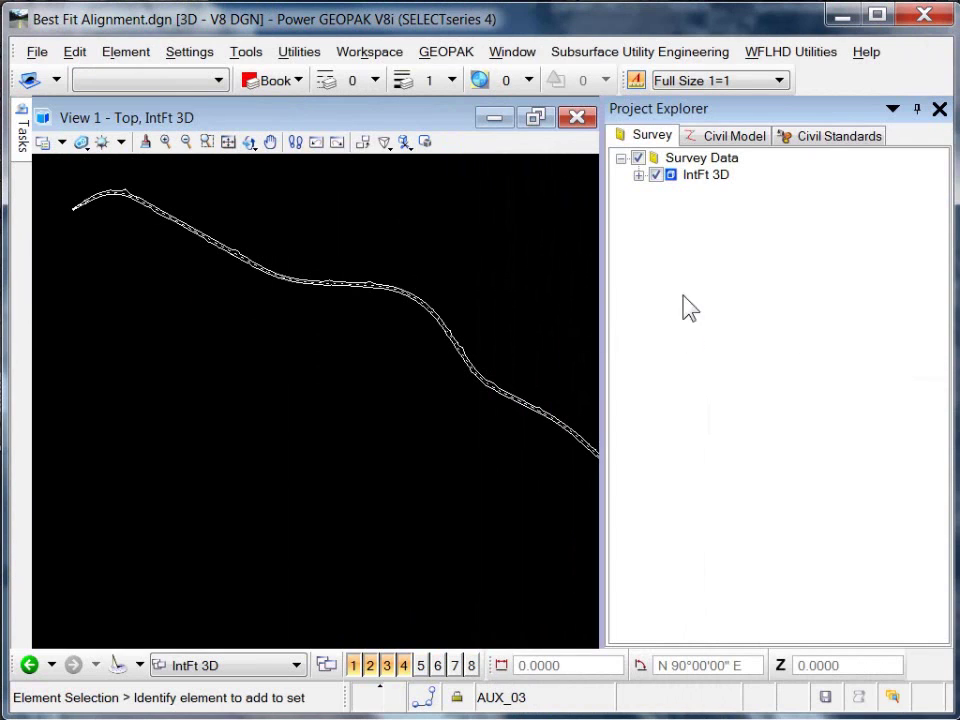
{"action": "left_click", "coordinate": [914, 108]}
{"action": "scroll", "coordinate": [480, 392], "scroll_direction": "up", "scroll_amount": 2}
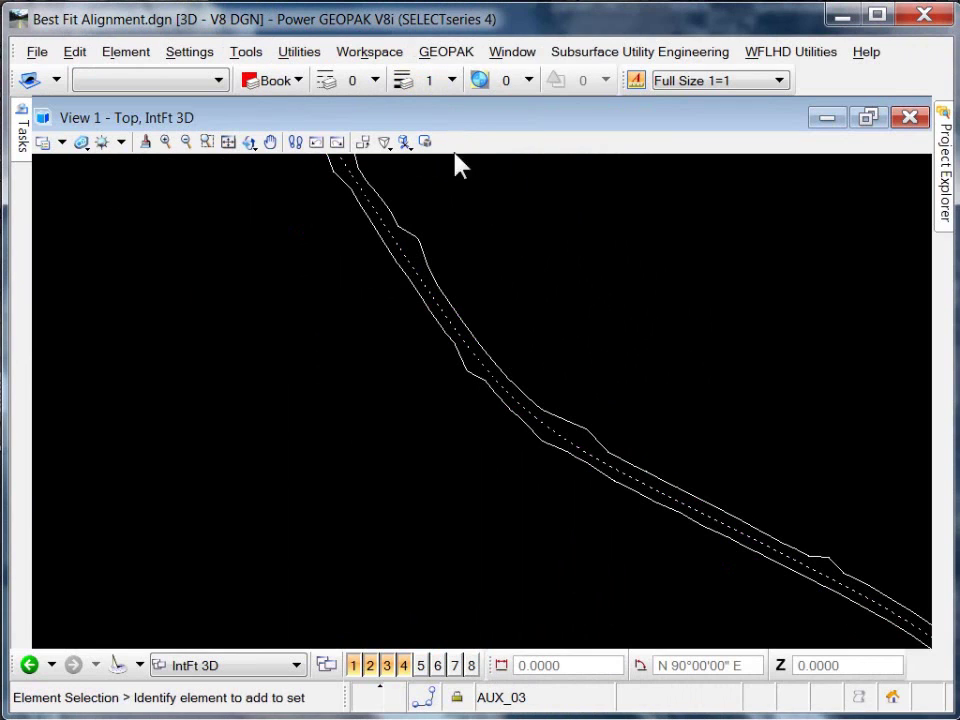
{"action": "scroll", "coordinate": [525, 418], "scroll_direction": "up", "scroll_amount": 5}
{"action": "left_click", "coordinate": [608, 457]}
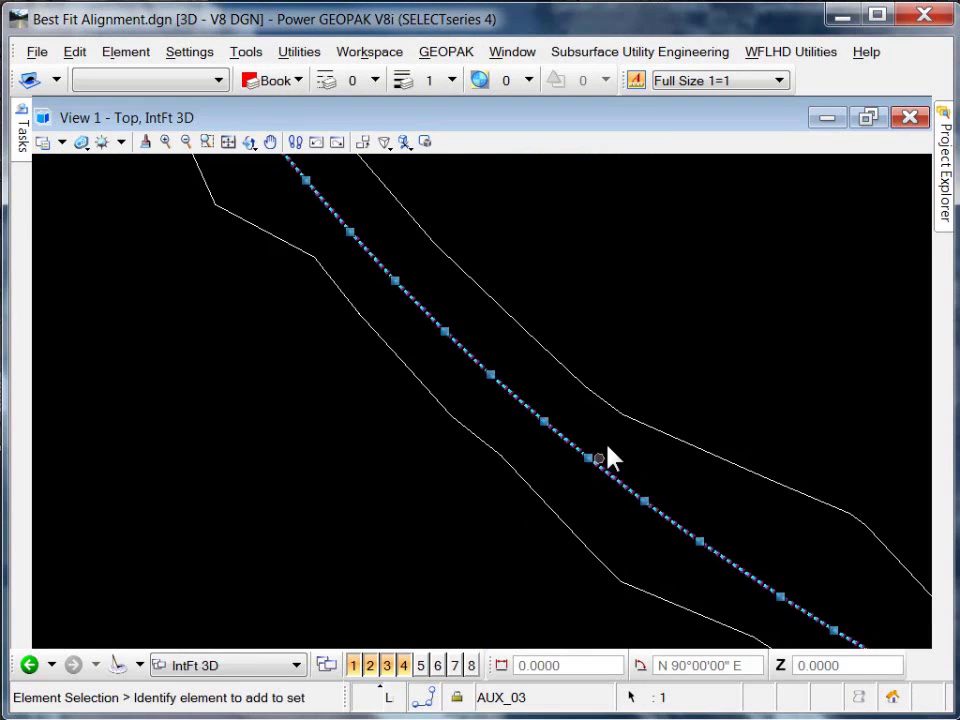
{"action": "scroll", "coordinate": [604, 405], "scroll_direction": "down", "scroll_amount": 6}
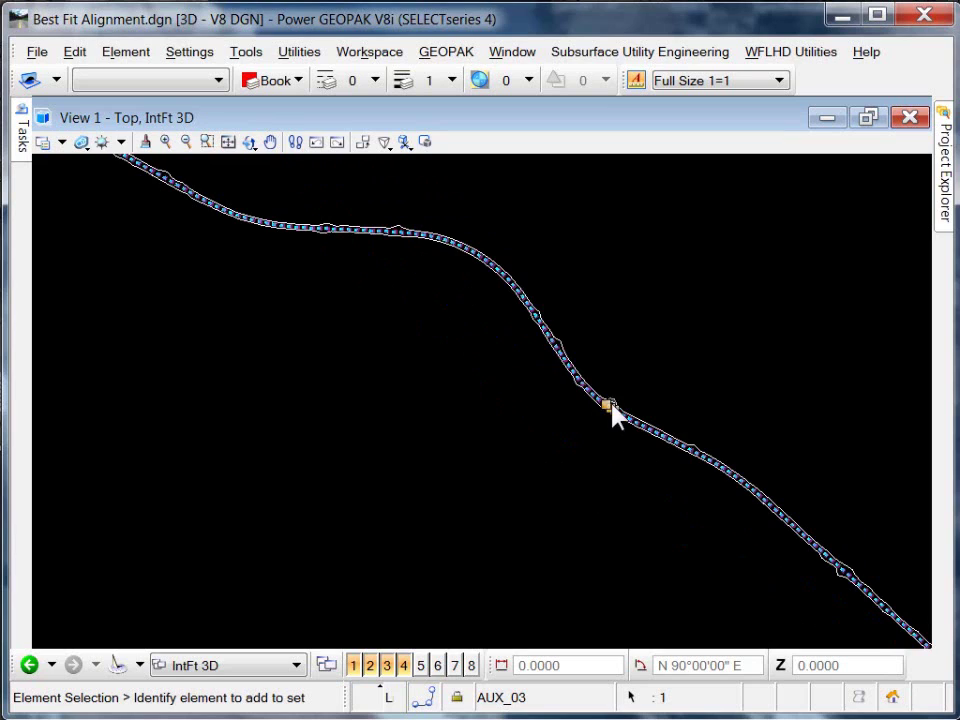
{"action": "scroll", "coordinate": [600, 430], "scroll_direction": "up", "scroll_amount": 4}
{"action": "mouse_move", "coordinate": [567, 462]}
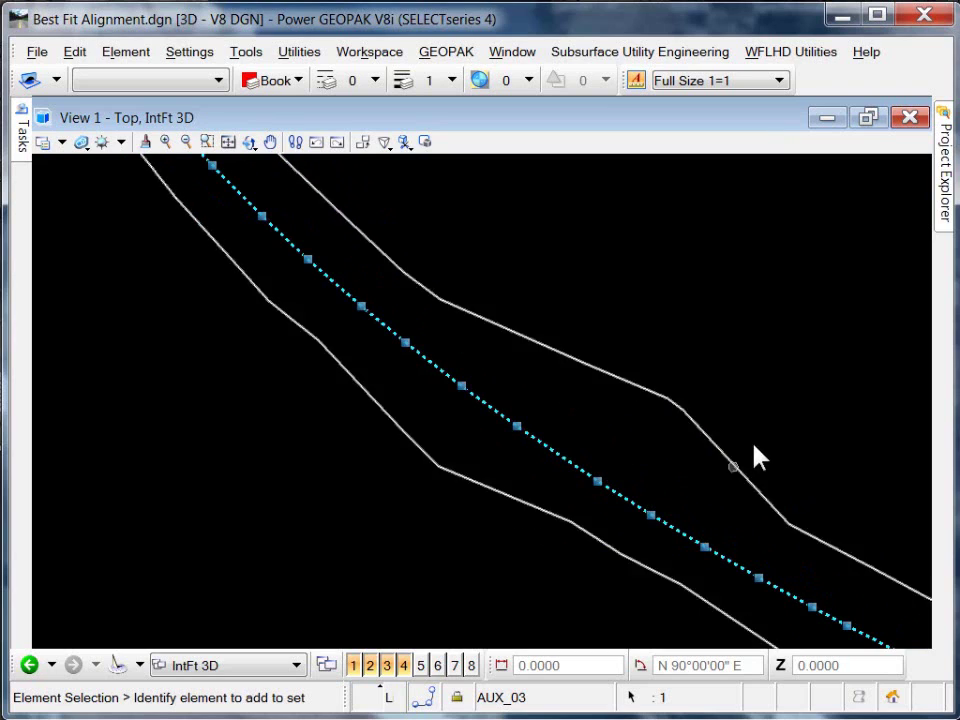
{"action": "left_click", "coordinate": [813, 258]}
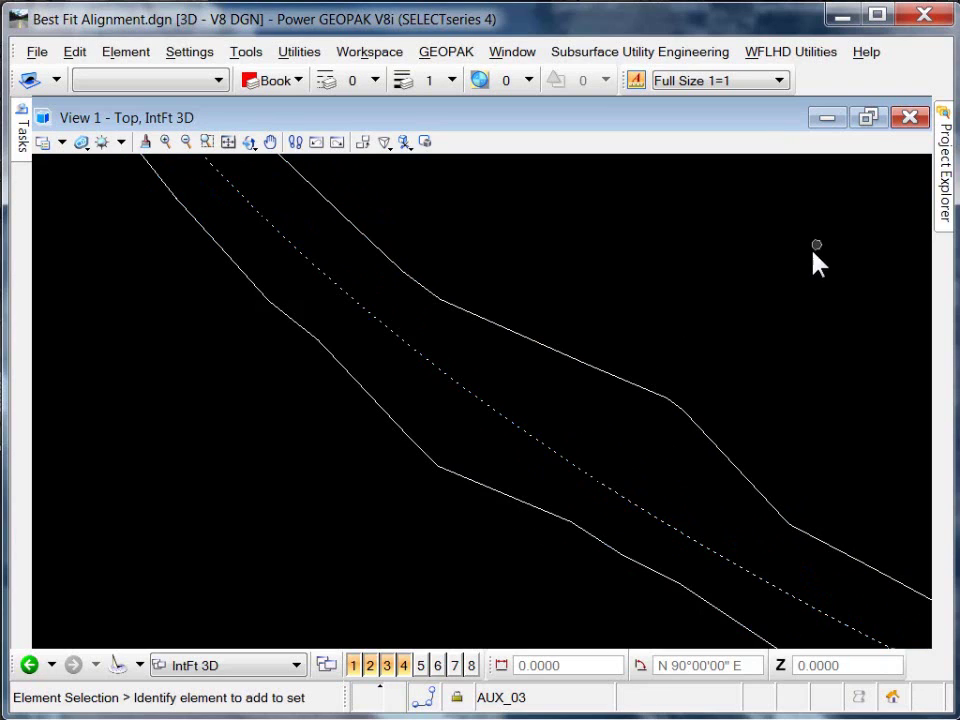
- Turn on the Survey terrain model's triangle display to view the mesh, and switch it off again
{"action": "left_click", "coordinate": [594, 372]}
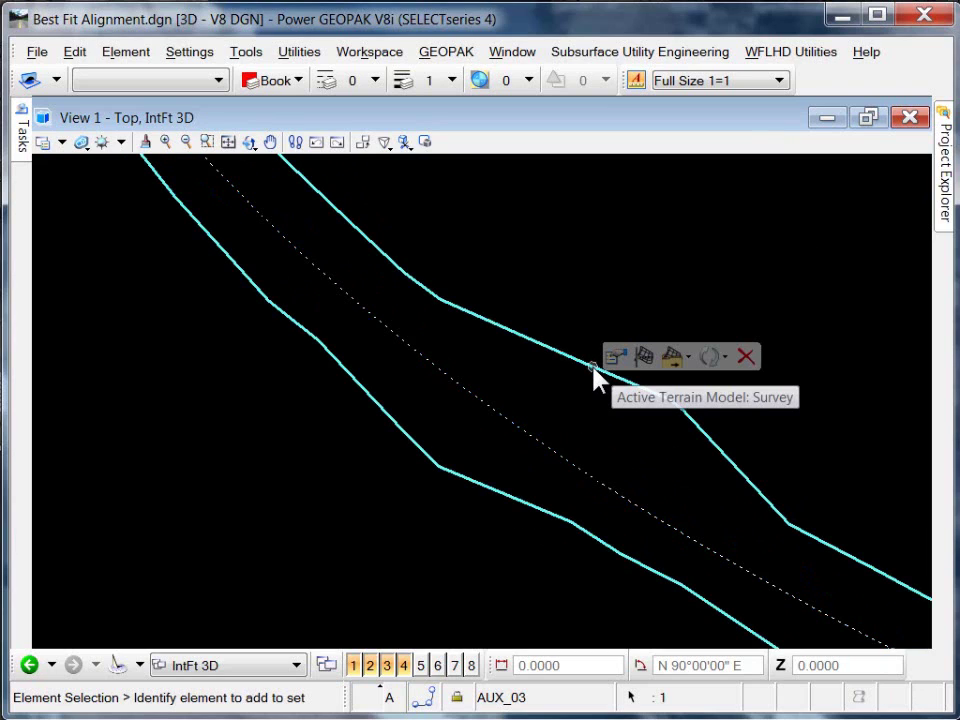
{"action": "left_click", "coordinate": [586, 288]}
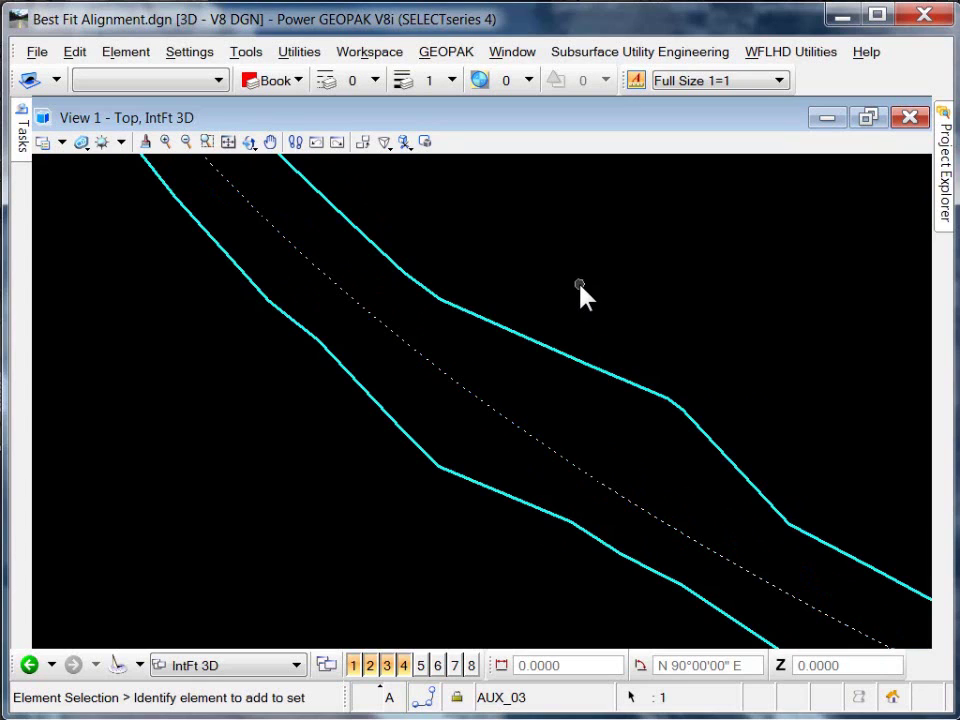
{"action": "left_click", "coordinate": [597, 375]}
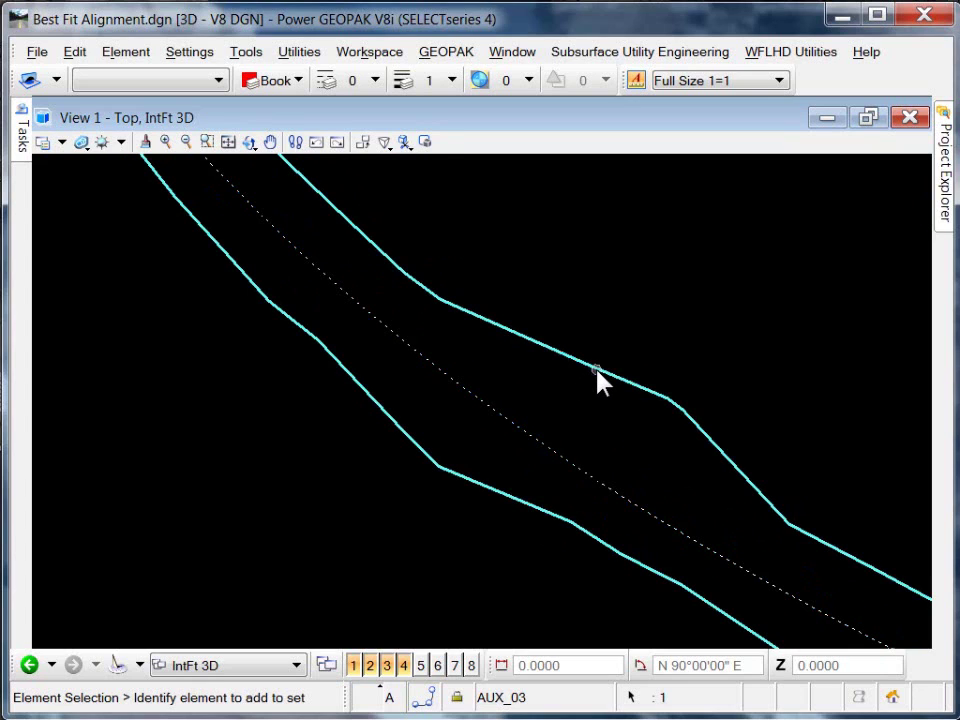
{"action": "mouse_move", "coordinate": [620, 362]}
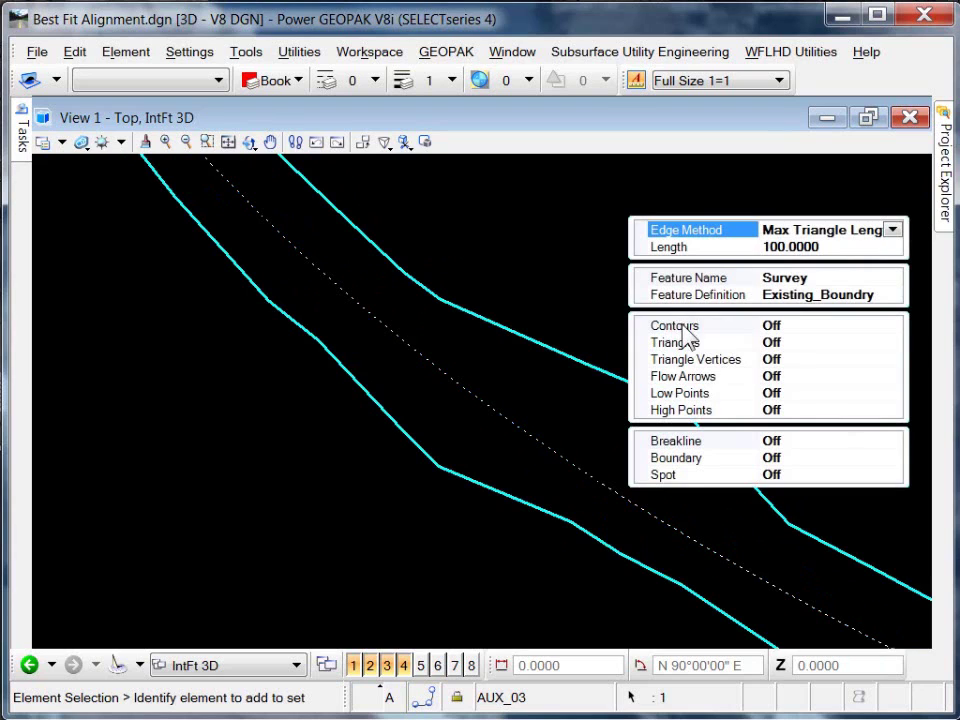
{"action": "double_click", "coordinate": [697, 342]}
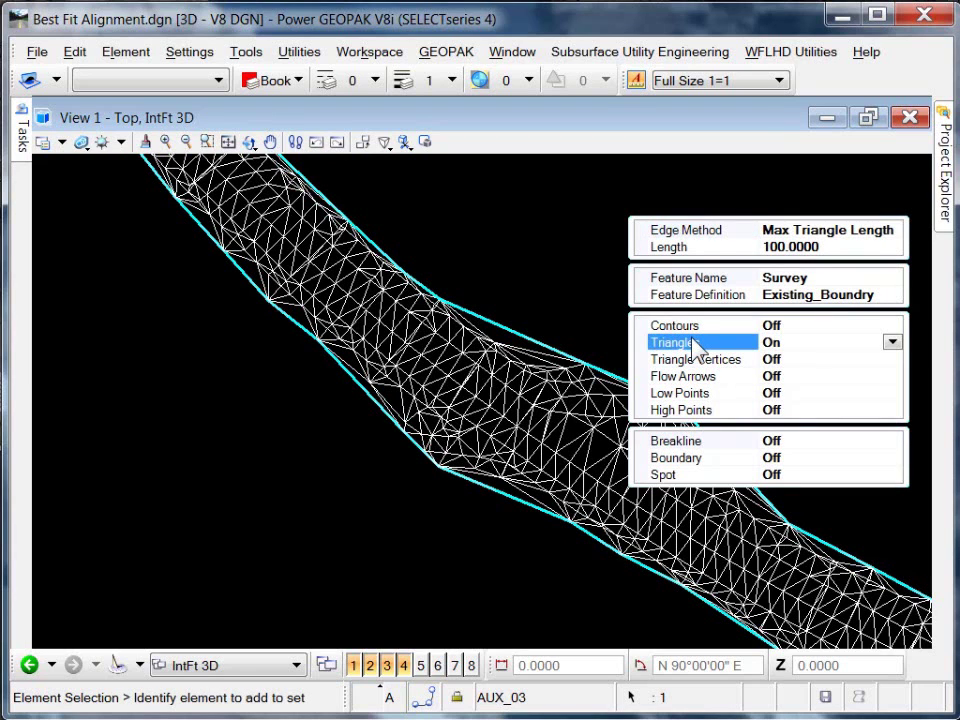
{"action": "double_click", "coordinate": [698, 343]}
{"action": "left_click", "coordinate": [592, 327]}
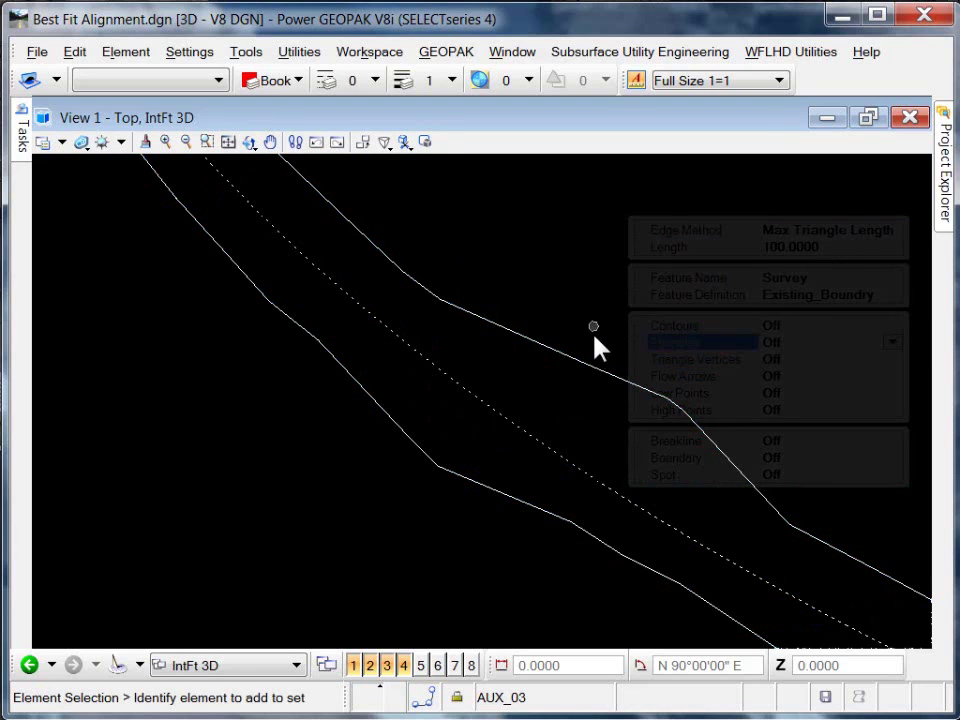
- Turn off the level of the Survey terrain model's boundary by element, leaving only the centerline displayed
{"action": "left_click", "coordinate": [600, 368]}
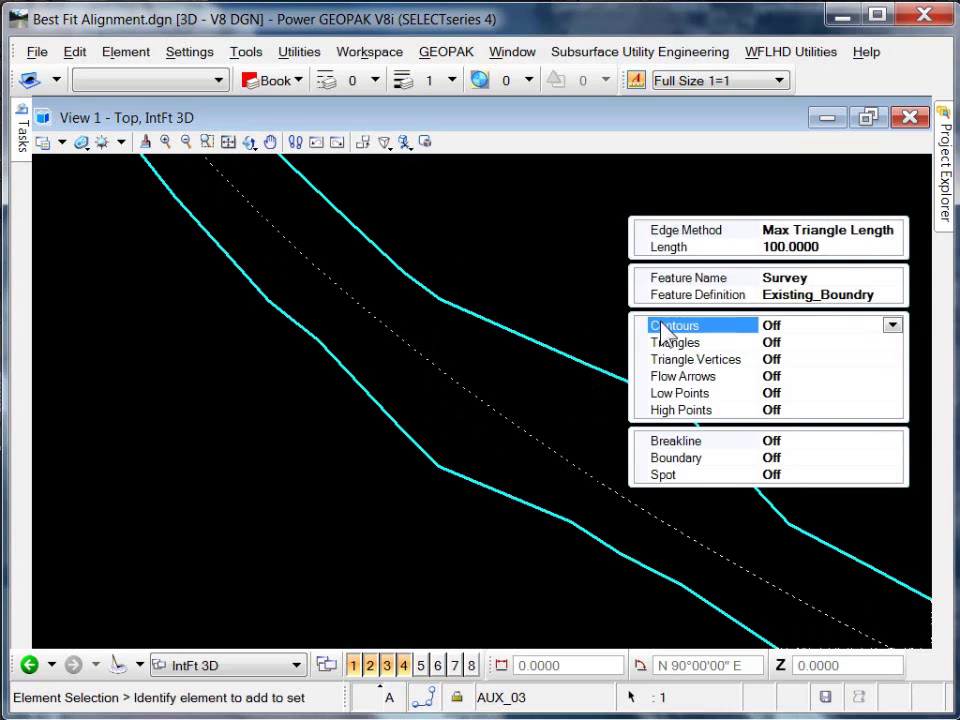
{"action": "left_click", "coordinate": [600, 284]}
{"action": "right_click", "coordinate": [605, 287]}
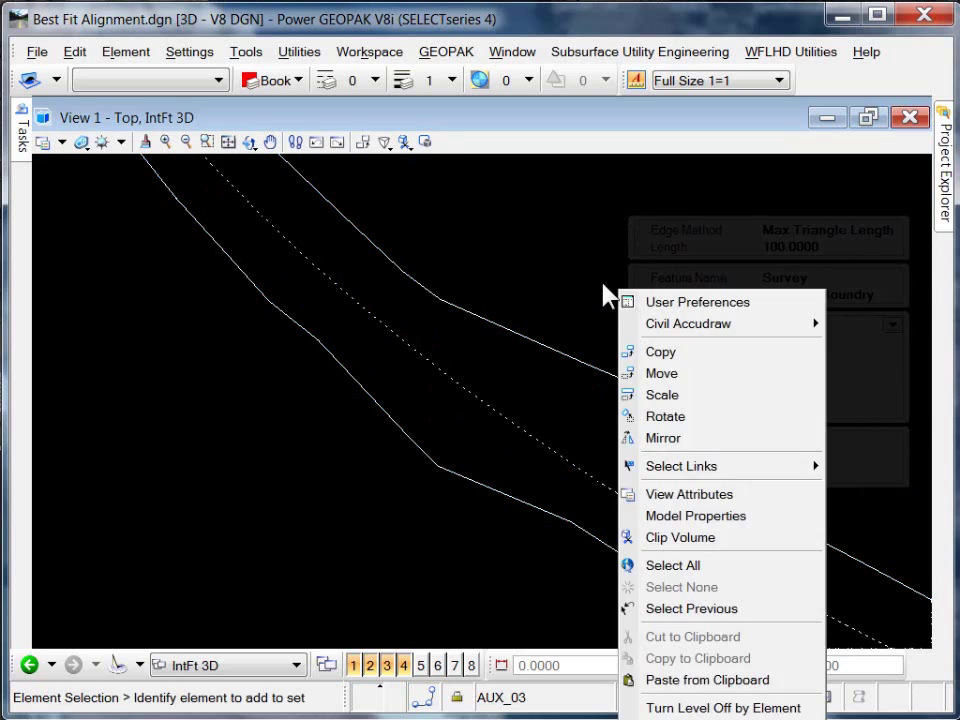
{"action": "left_click", "coordinate": [735, 708]}
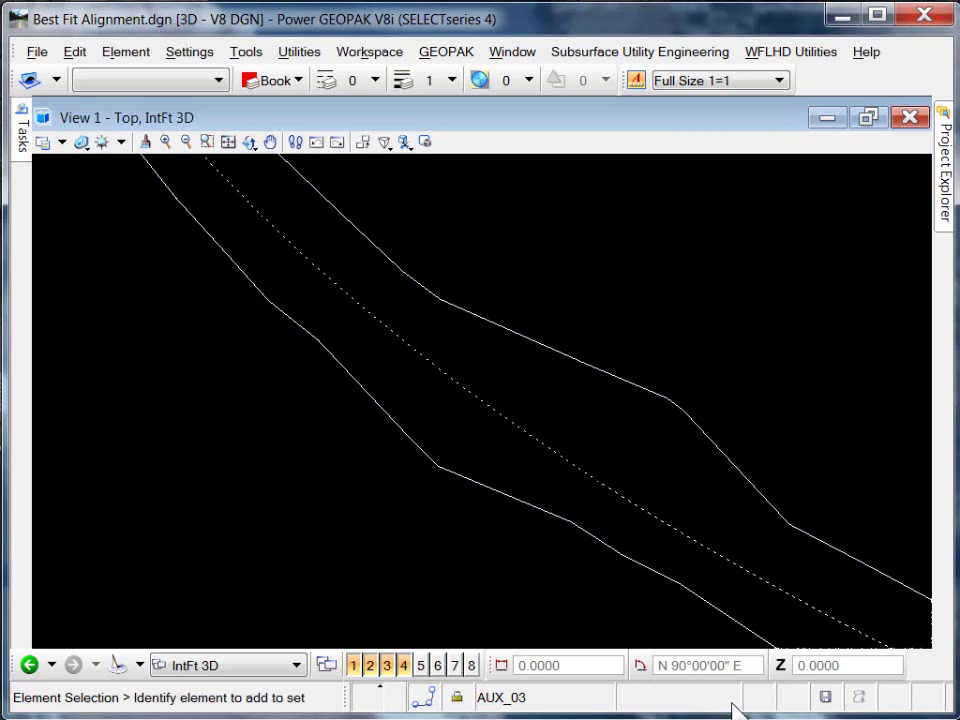
{"action": "left_click", "coordinate": [642, 385]}
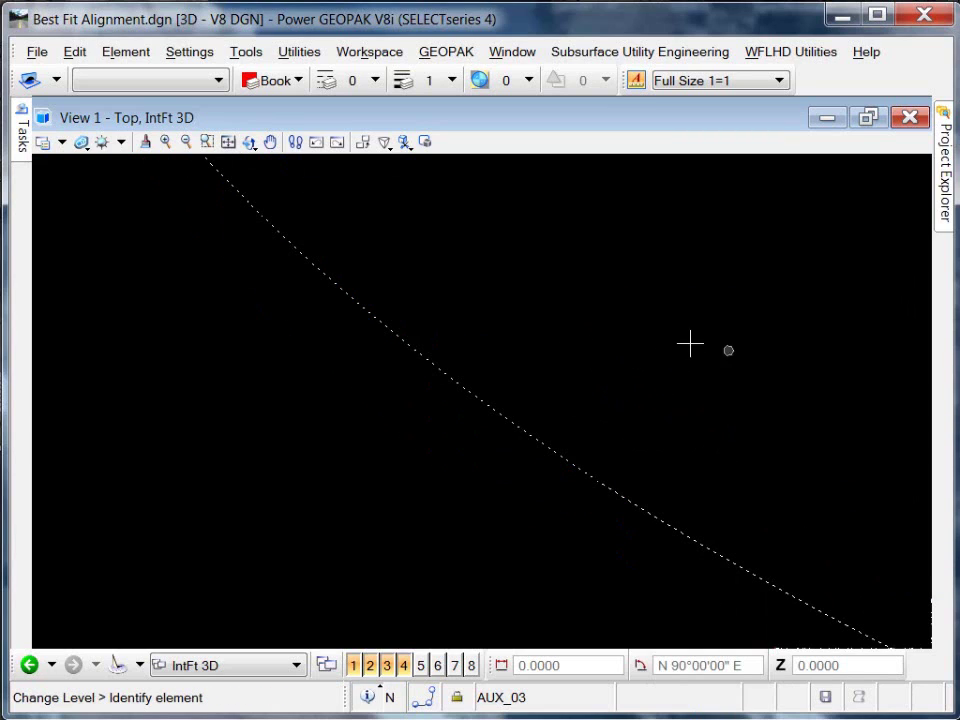
- Break the surveyed centerline without a gap at both ends of its southeasternmost straight section, using Break Element
{"action": "scroll", "coordinate": [533, 354], "scroll_direction": "down", "scroll_amount": 4}
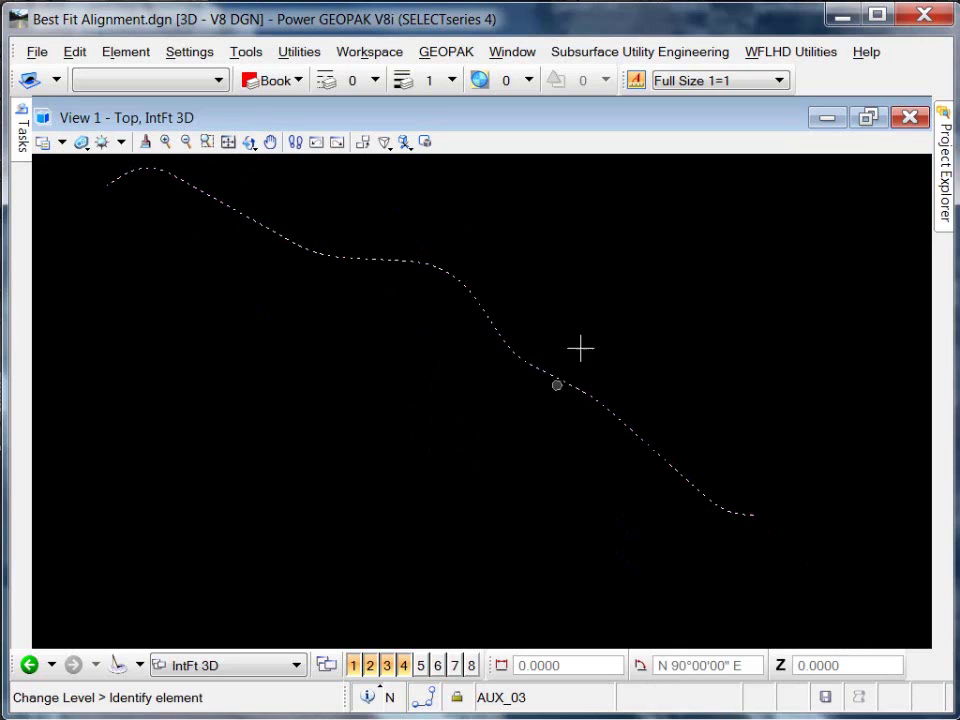
{"action": "mouse_move", "coordinate": [22, 138]}
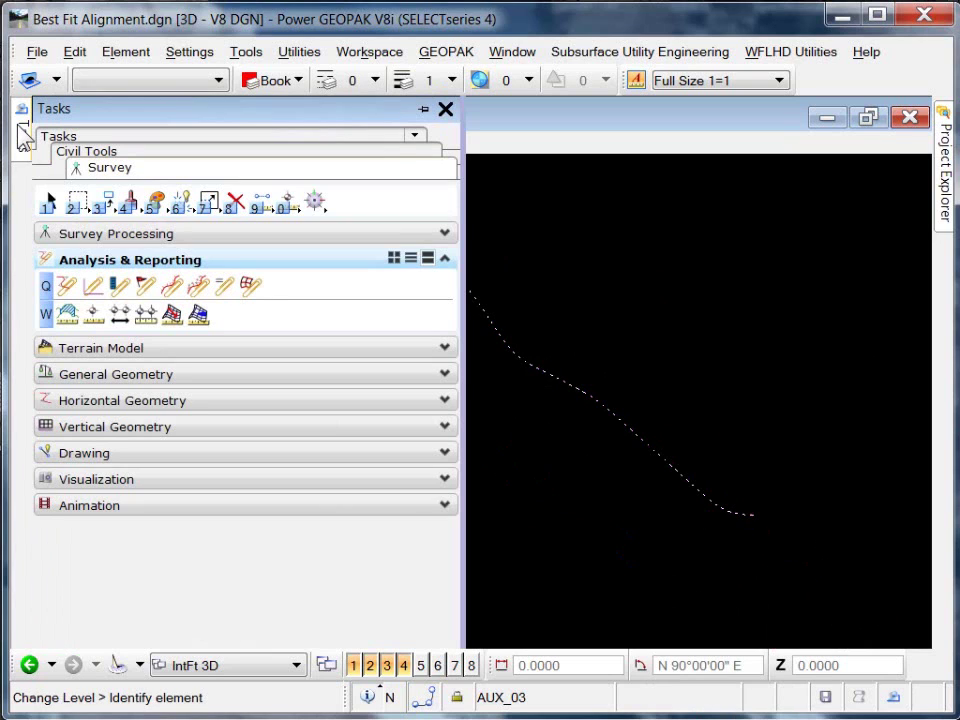
{"action": "left_click", "coordinate": [209, 204]}
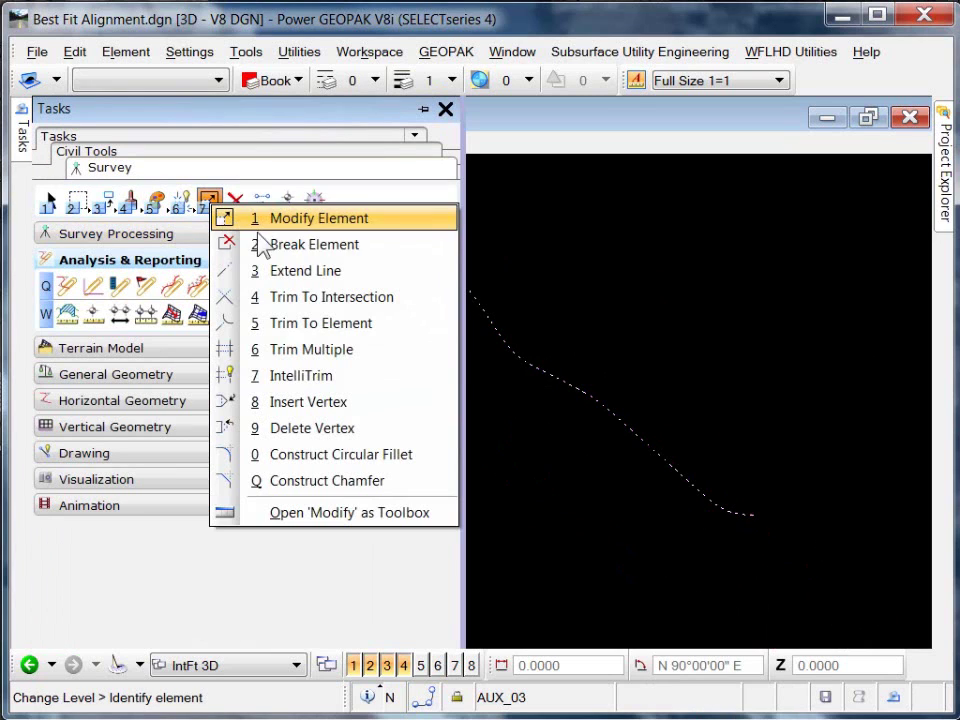
{"action": "left_click", "coordinate": [341, 246]}
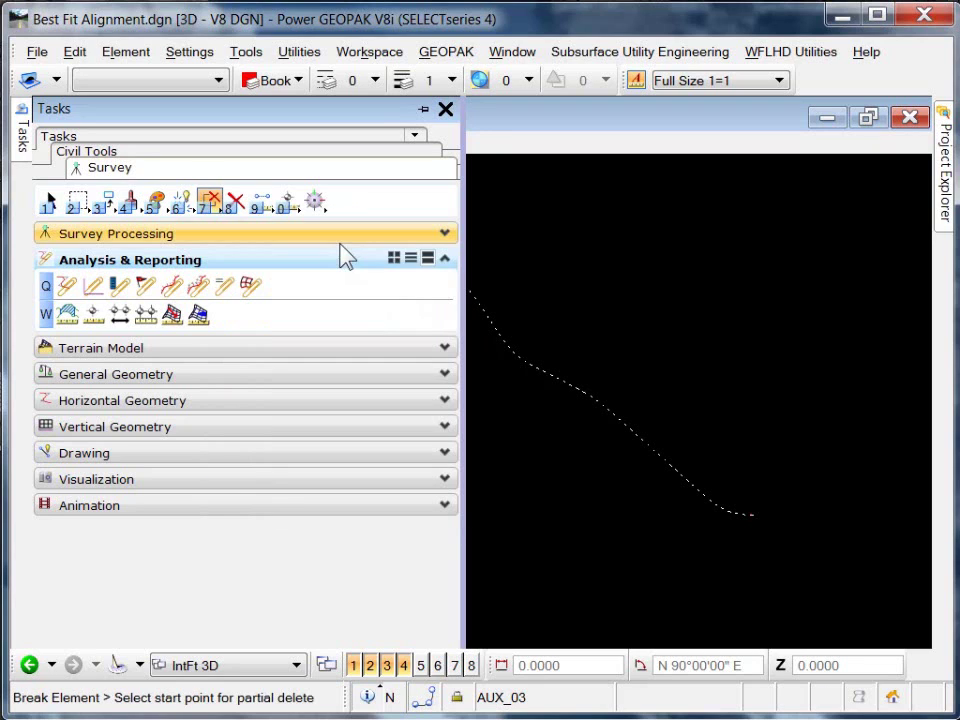
{"action": "left_click", "coordinate": [697, 490]}
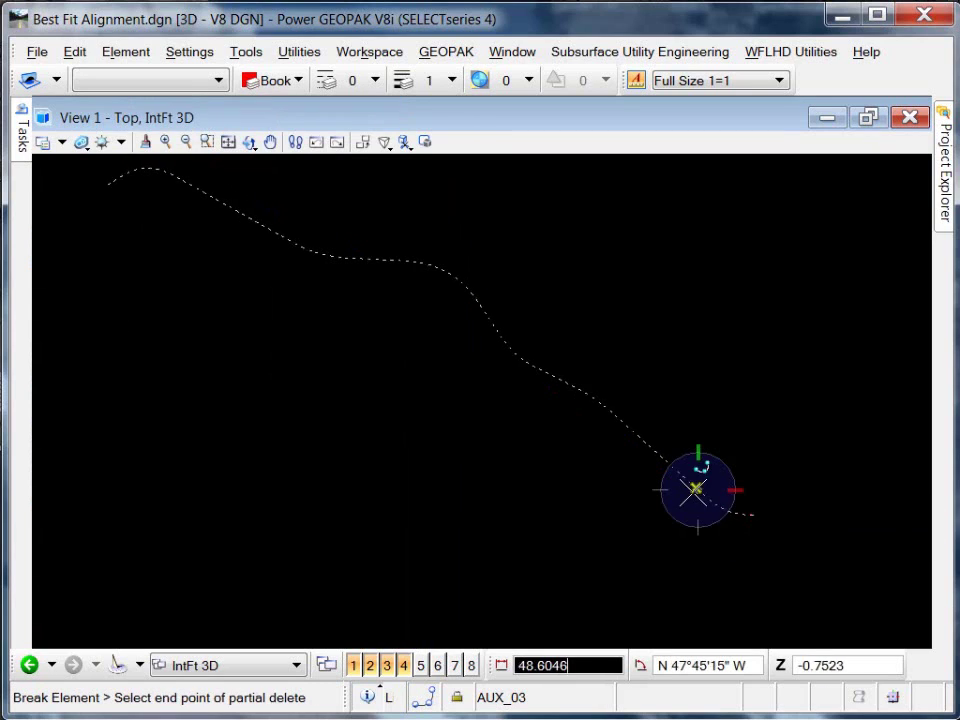
{"action": "left_click", "coordinate": [697, 490]}
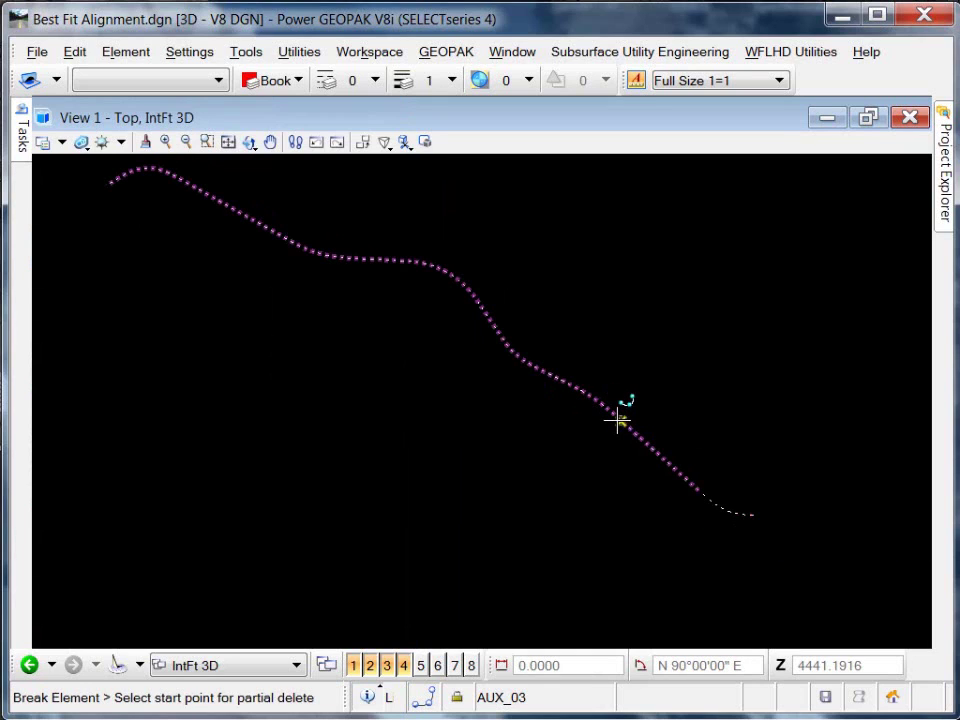
{"action": "left_click", "coordinate": [619, 420]}
{"action": "left_click", "coordinate": [598, 418]}
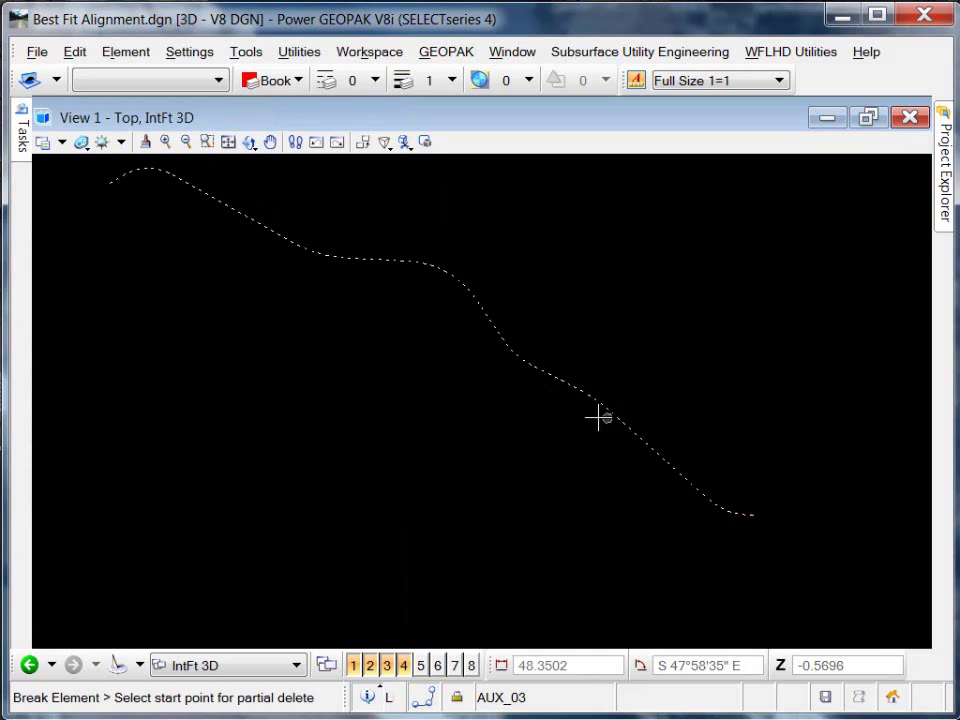
- Break the centerline at both ends of each of the next two straight sections toward the northwest
{"action": "left_click", "coordinate": [573, 385]}
{"action": "left_click", "coordinate": [574, 385]}
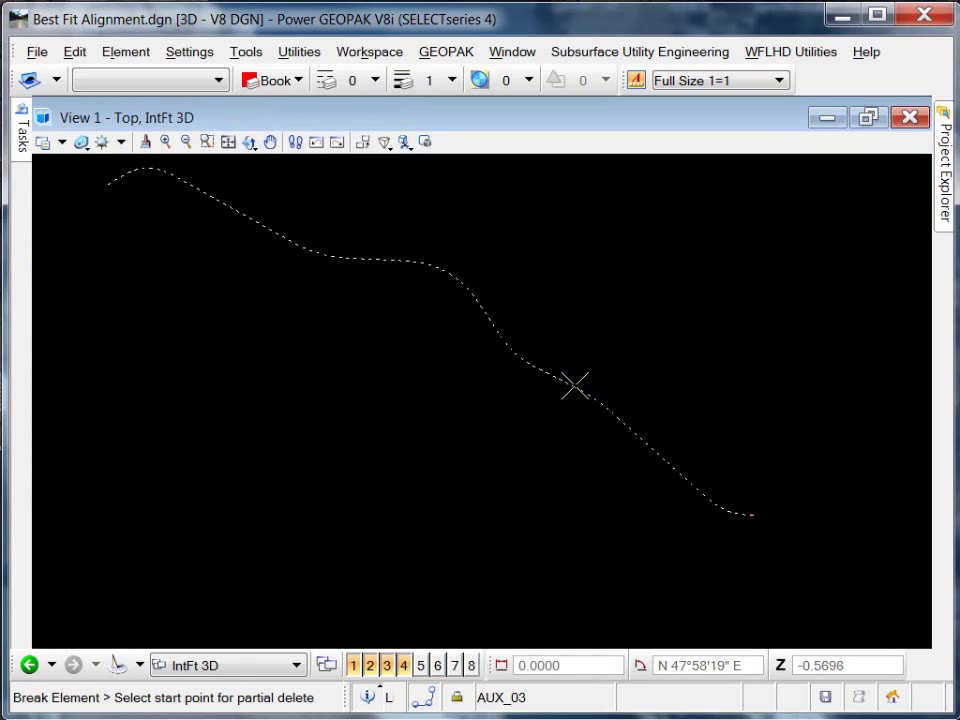
{"action": "left_click", "coordinate": [530, 366]}
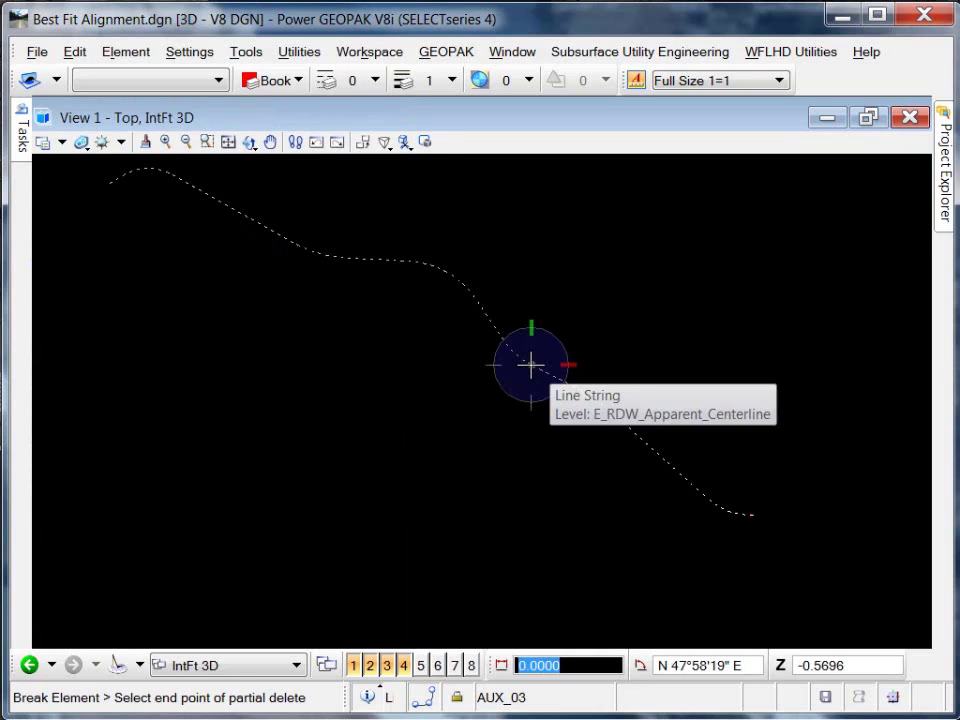
{"action": "left_click", "coordinate": [529, 363]}
{"action": "left_click", "coordinate": [499, 333]}
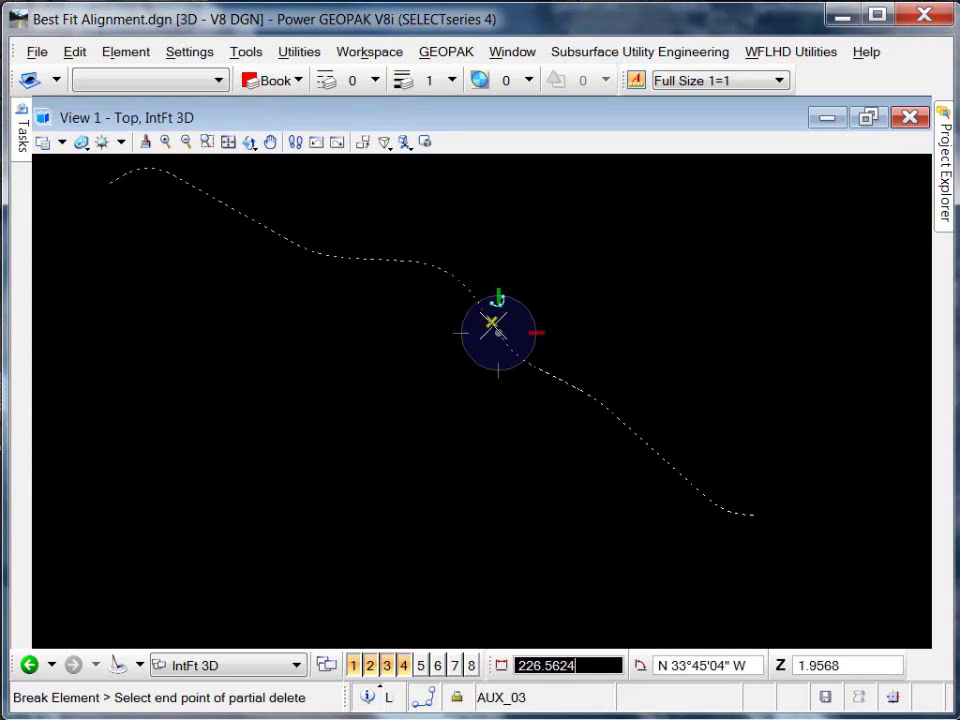
{"action": "left_click", "coordinate": [498, 330]}
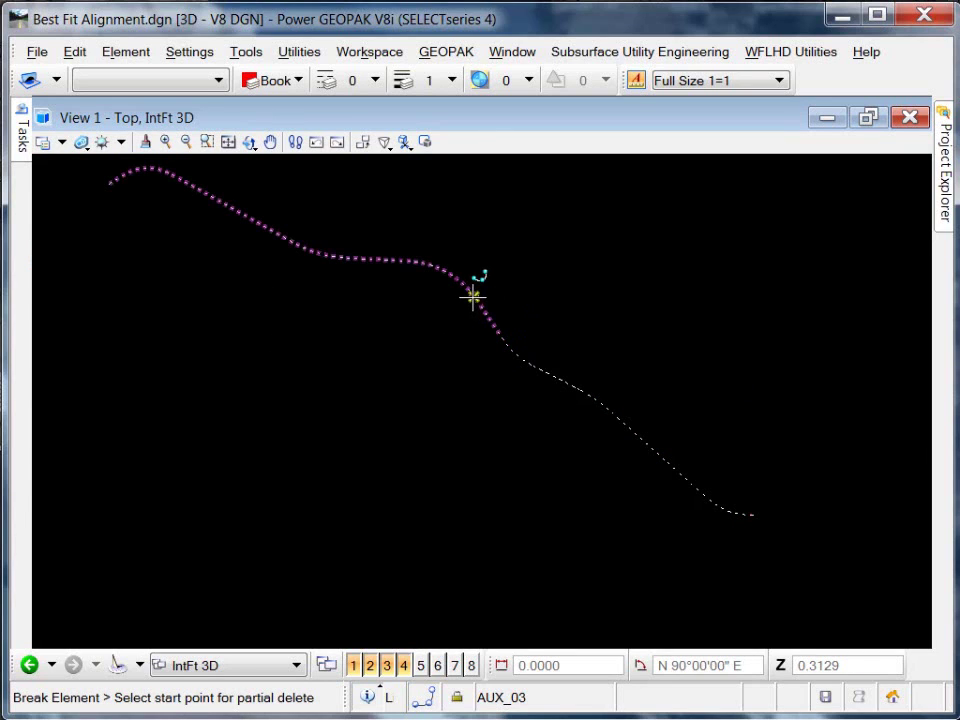
{"action": "left_click", "coordinate": [472, 297]}
{"action": "left_click", "coordinate": [472, 297]}
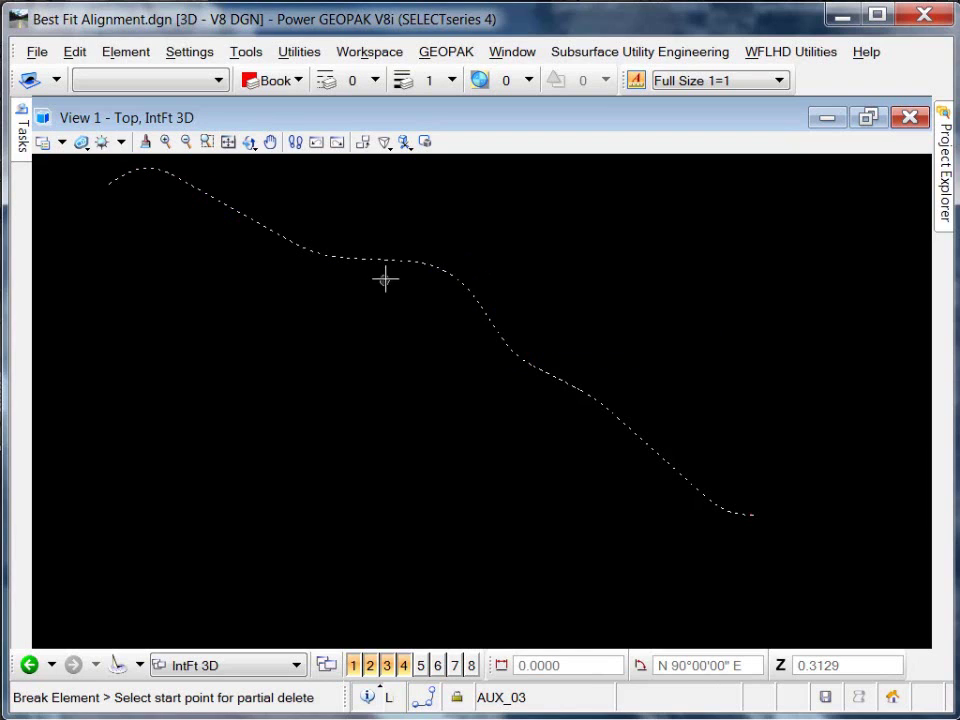
- Break the centerline at both ends of the two remaining northwestern straight sections
{"action": "left_click", "coordinate": [410, 261]}
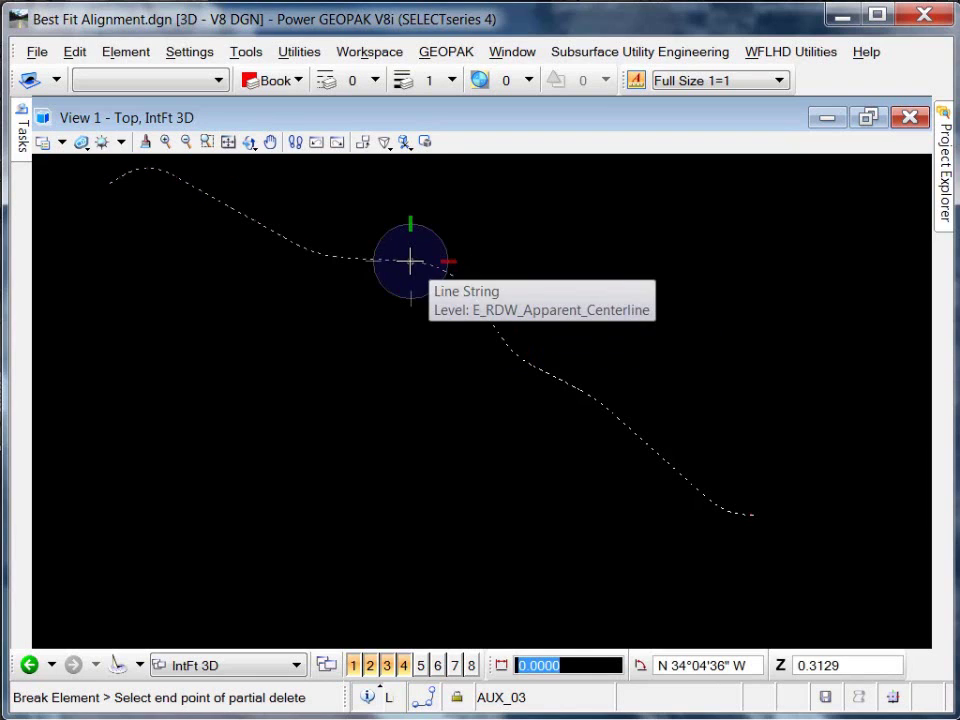
{"action": "left_click", "coordinate": [410, 261]}
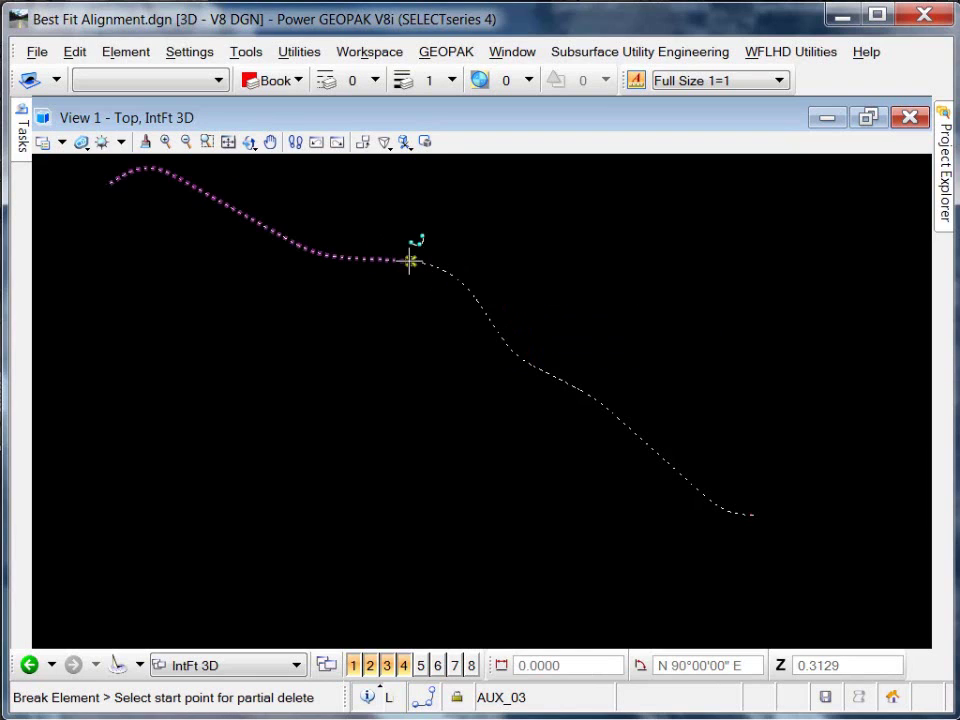
{"action": "left_click", "coordinate": [349, 259]}
{"action": "left_click", "coordinate": [354, 259]}
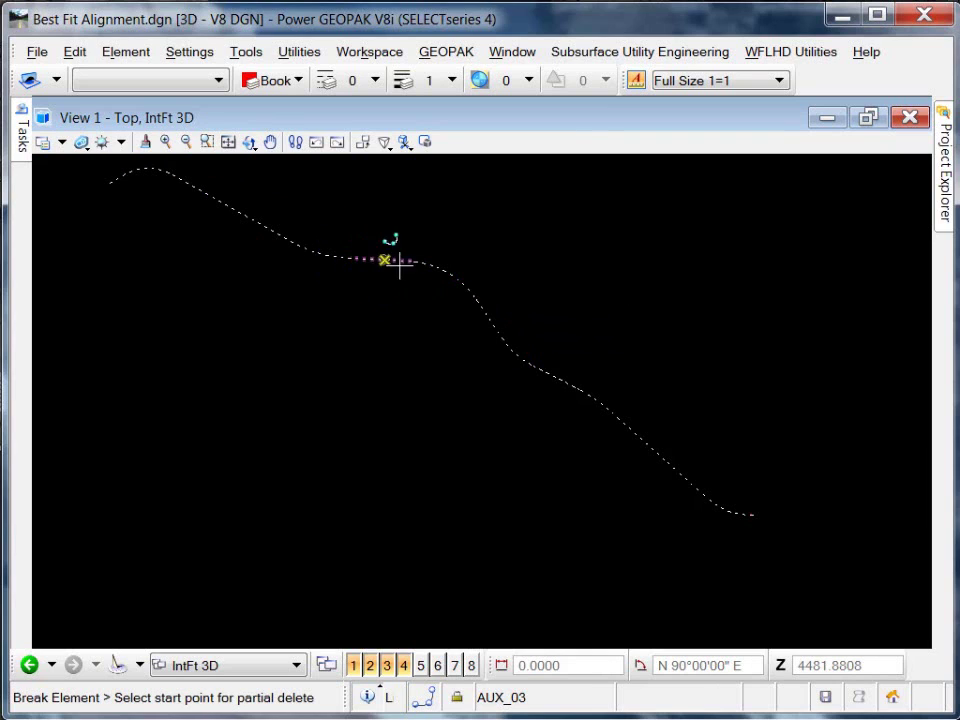
{"action": "left_click", "coordinate": [287, 240]}
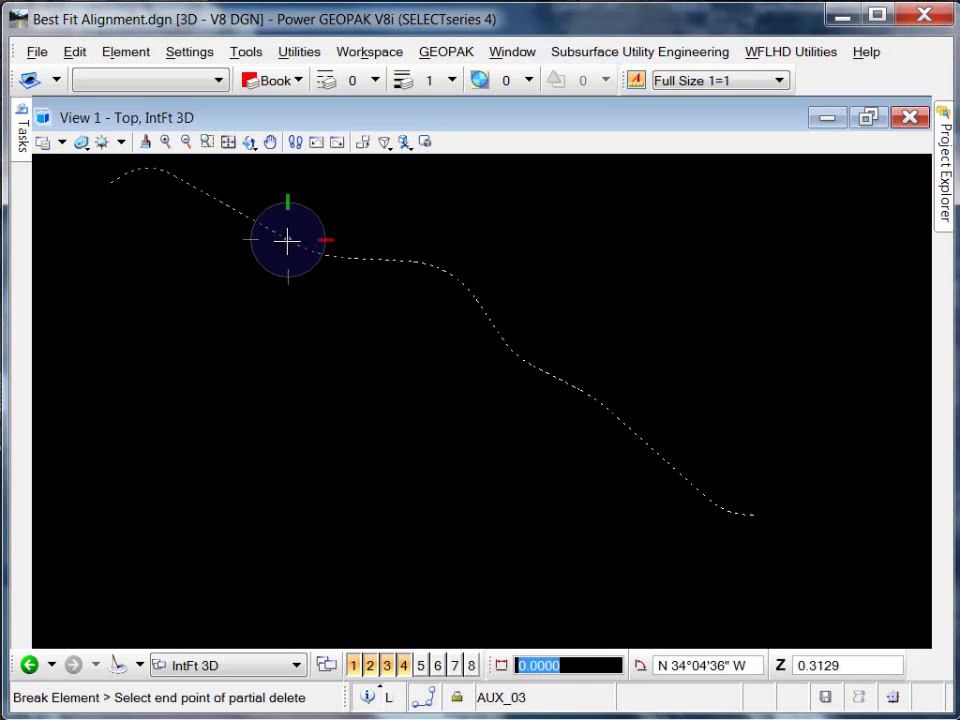
{"action": "left_click", "coordinate": [287, 240]}
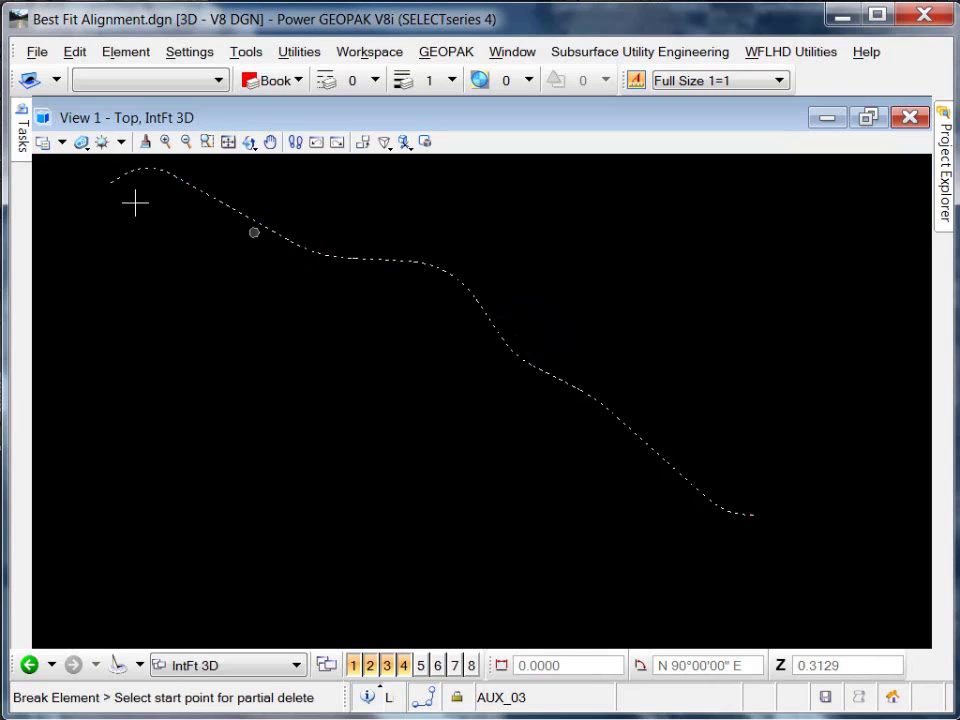
{"action": "left_click", "coordinate": [185, 181]}
{"action": "left_click", "coordinate": [185, 182]}
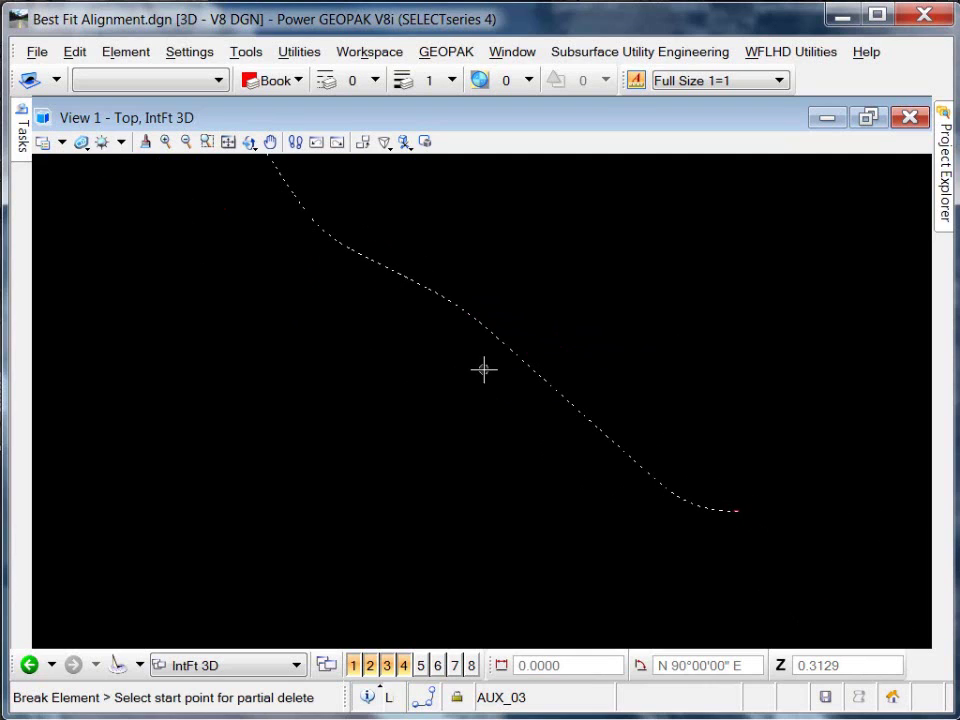
- Create a best-fit horizontal element with Make Single Element from the southeasternmost straight section of the centerline and check it up close
{"action": "mouse_move", "coordinate": [24, 130]}
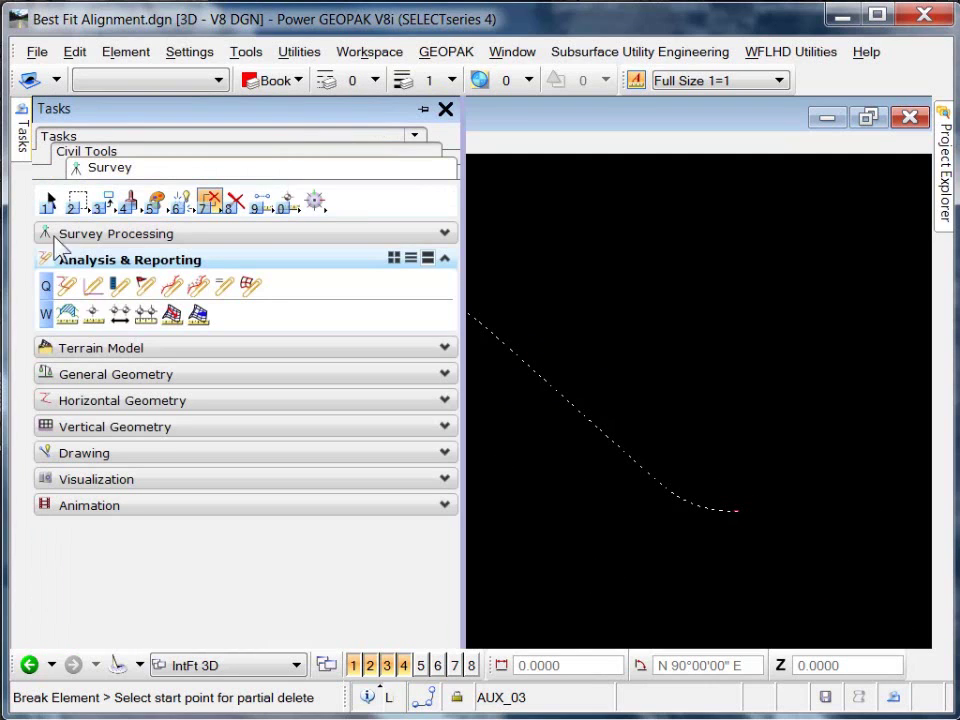
{"action": "left_click", "coordinate": [171, 401]}
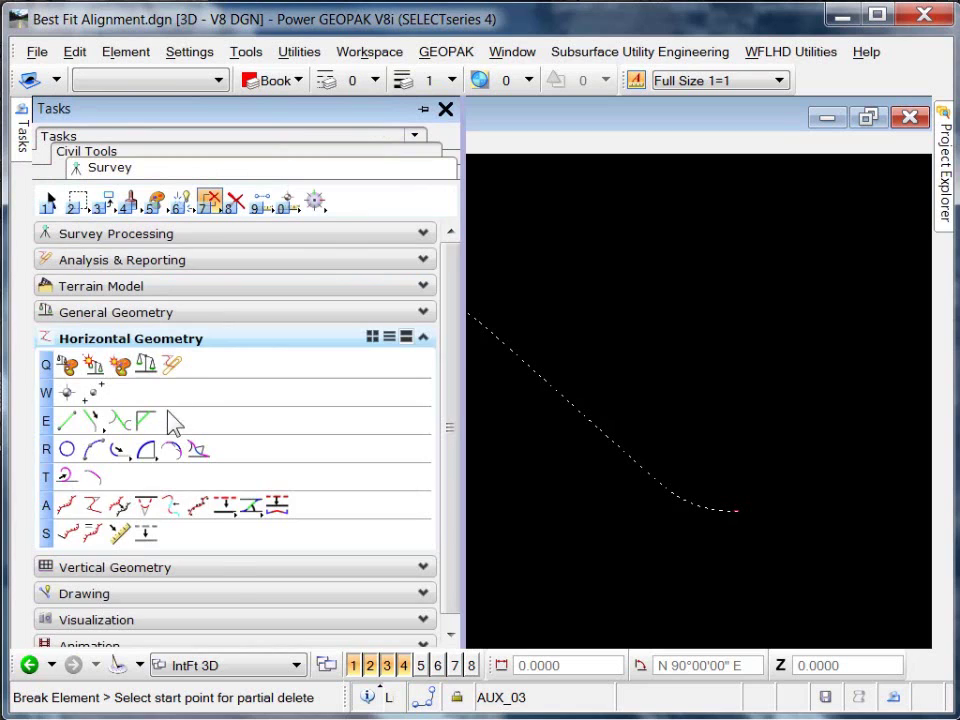
{"action": "left_click", "coordinate": [198, 508]}
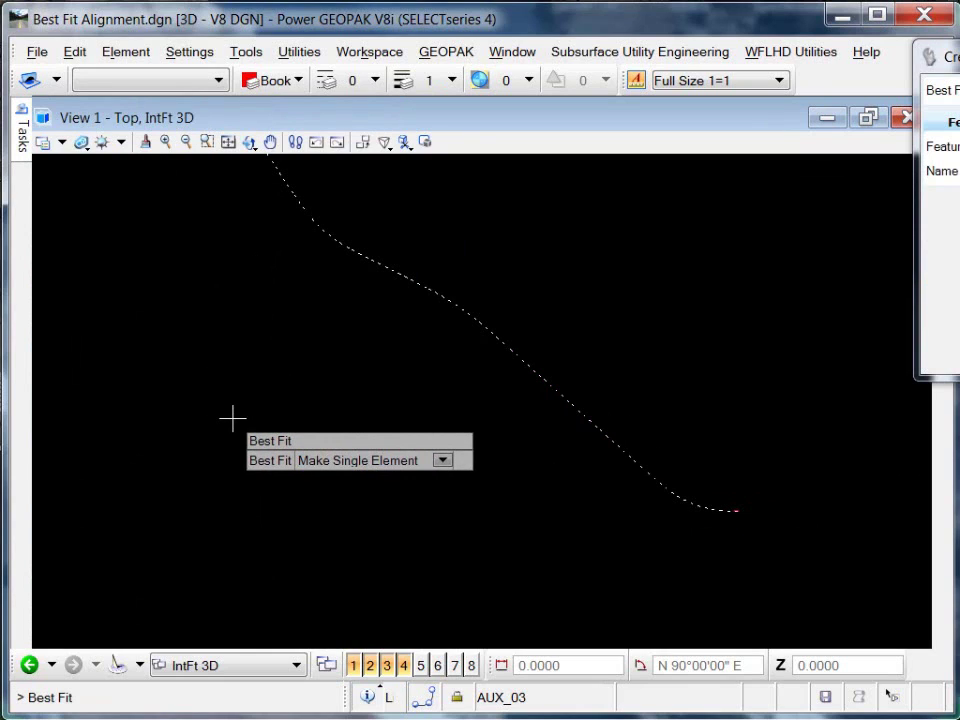
{"action": "left_click", "coordinate": [232, 418]}
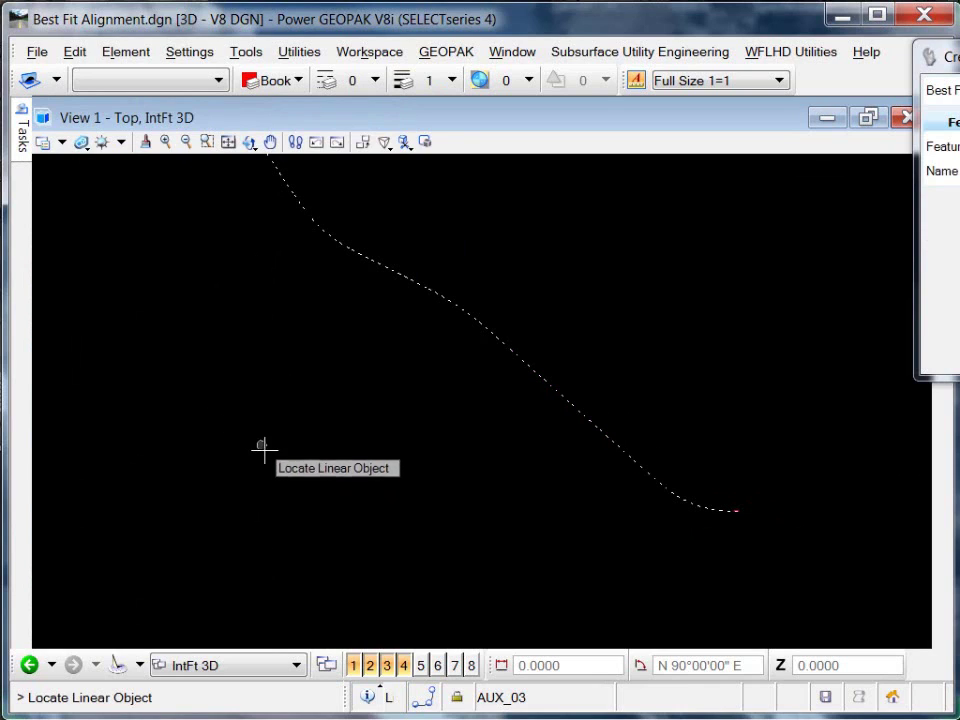
{"action": "left_click", "coordinate": [627, 453]}
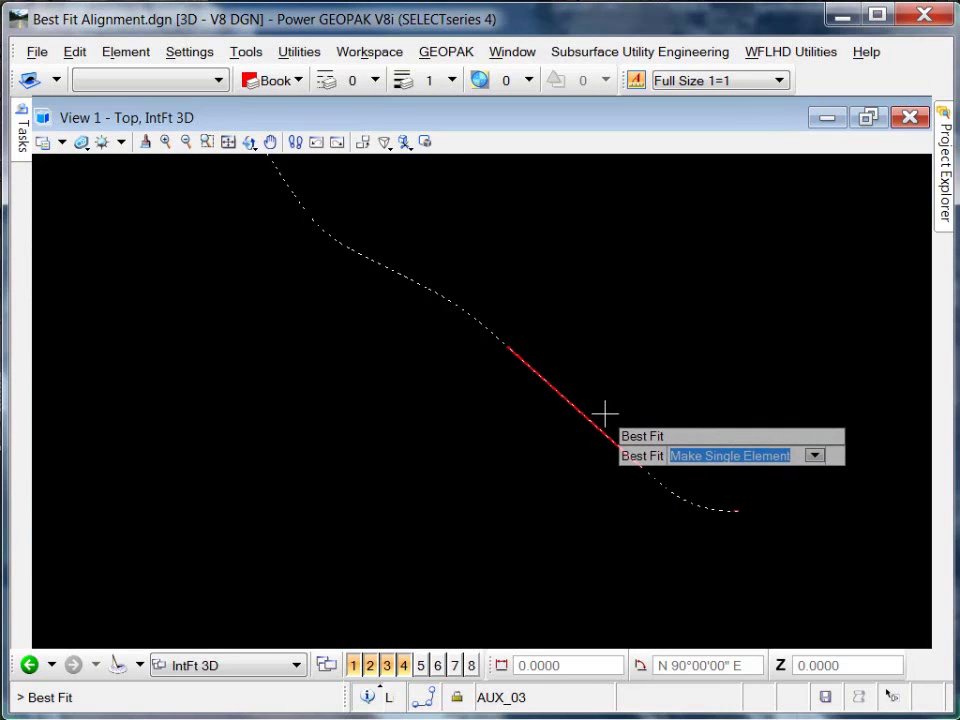
{"action": "scroll", "coordinate": [606, 411], "scroll_direction": "up", "scroll_amount": 3}
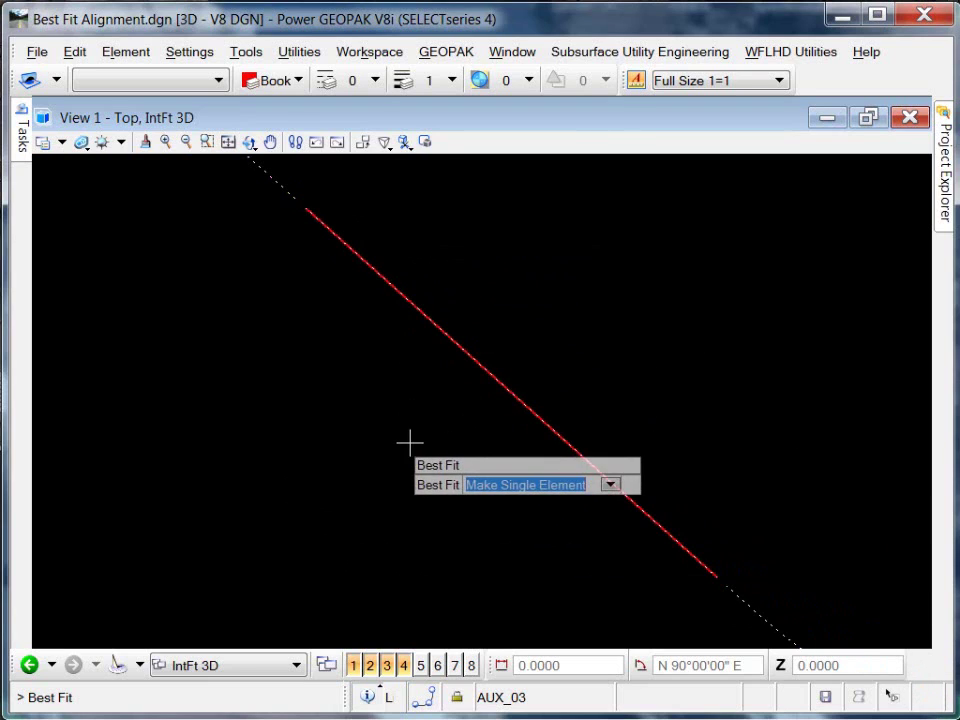
- Create single-element best fits from the next two straight centerline sections toward the northwest
{"action": "scroll", "coordinate": [420, 443], "scroll_direction": "down", "scroll_amount": 5}
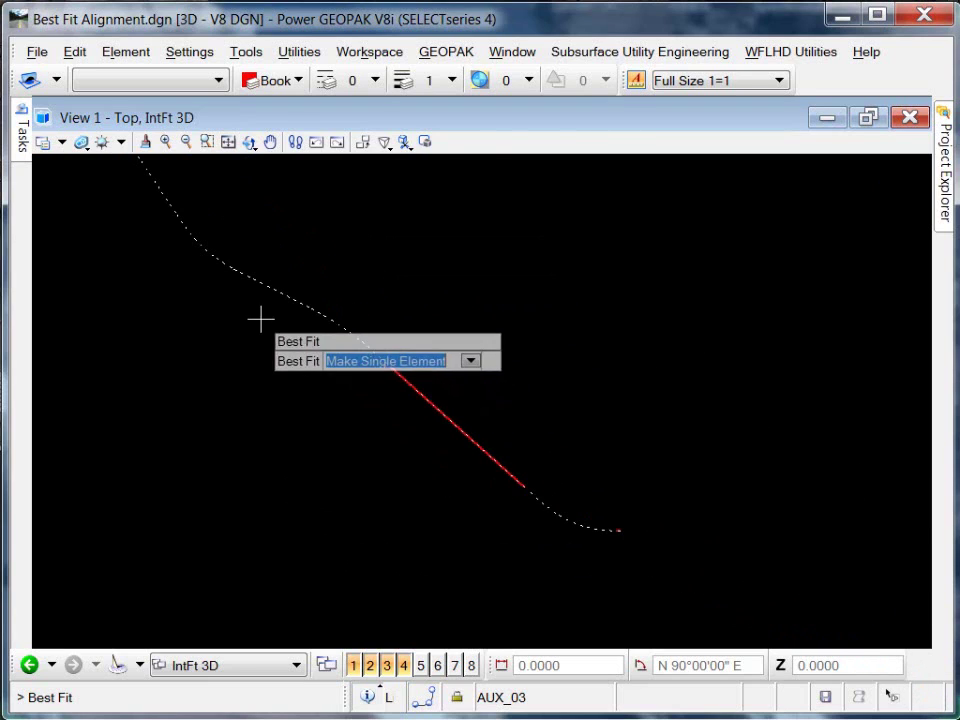
{"action": "middle_click_drag", "start_coordinate": [261, 317], "coordinate": [379, 384]}
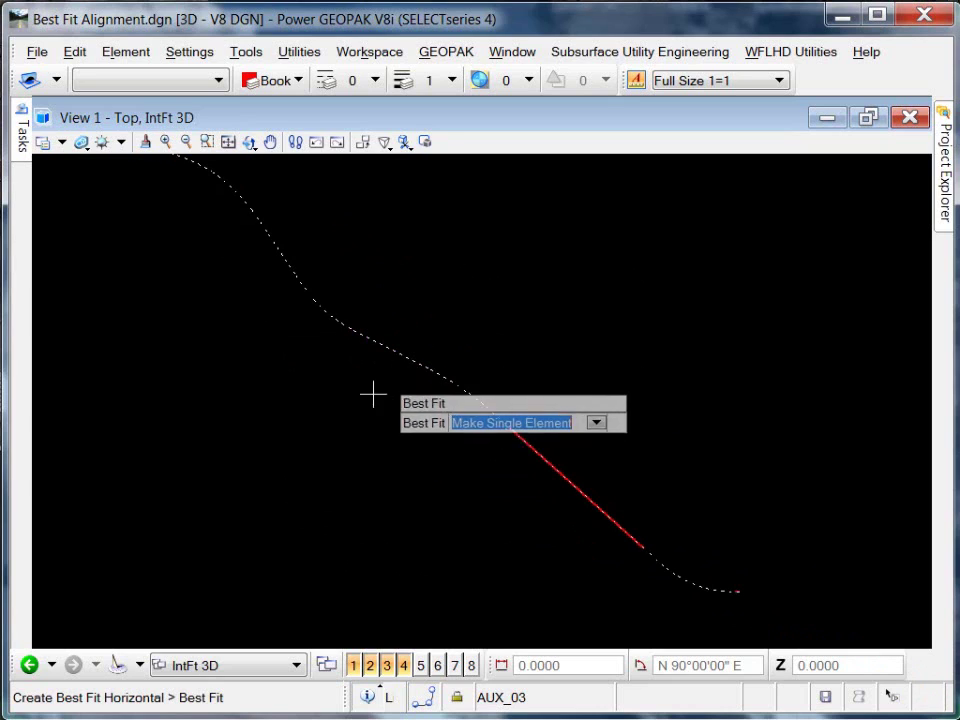
{"action": "left_click", "coordinate": [286, 417]}
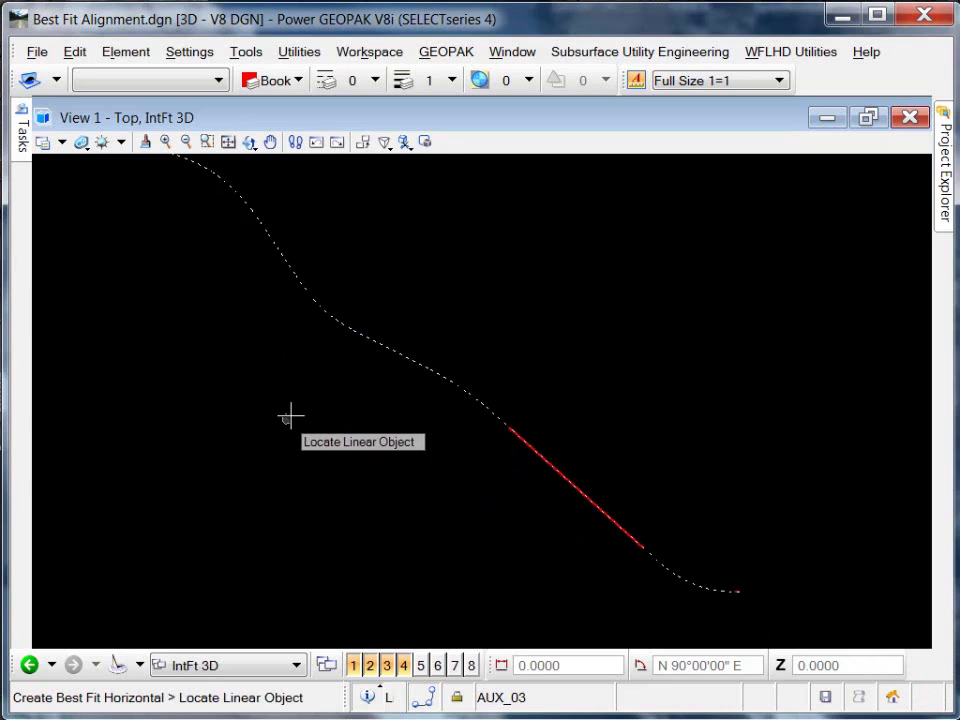
{"action": "left_click", "coordinate": [394, 355]}
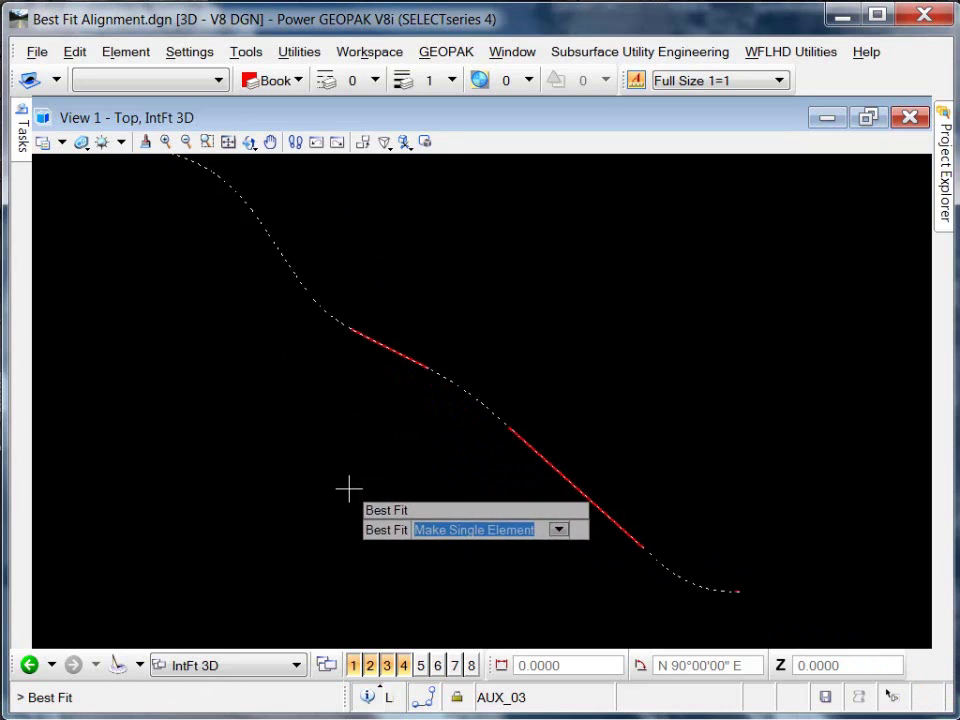
{"action": "left_click", "coordinate": [268, 242]}
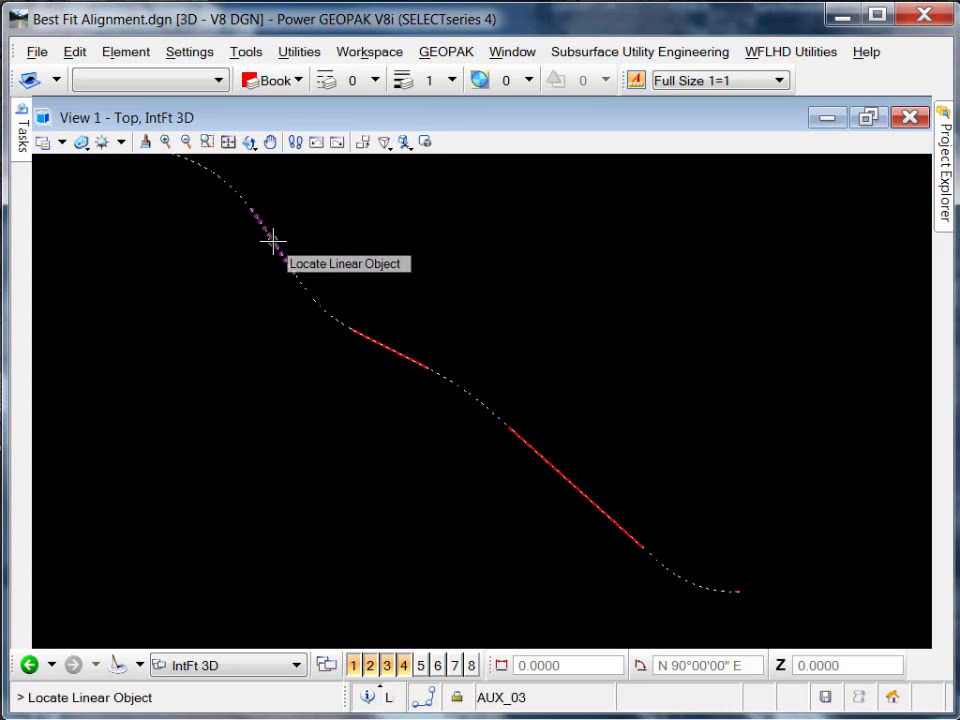
{"action": "left_click", "coordinate": [272, 241]}
{"action": "left_click", "coordinate": [269, 372]}
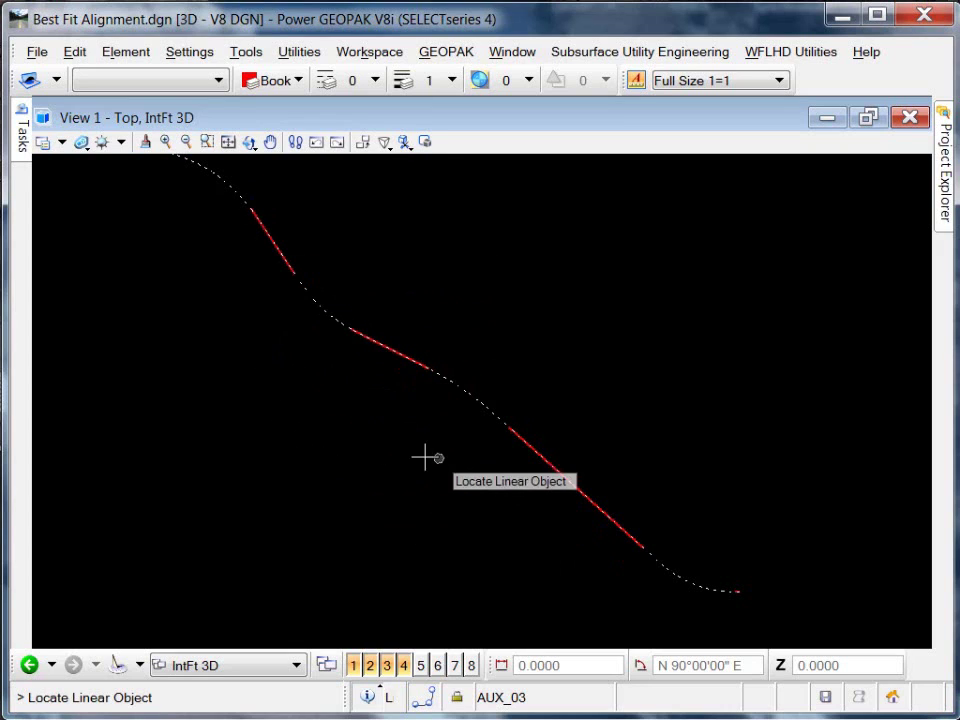
- Join the southeasternmost and middle best-fit tangents with an arc of radius 2930, using the Both trim/extend option
{"action": "mouse_move", "coordinate": [20, 148]}
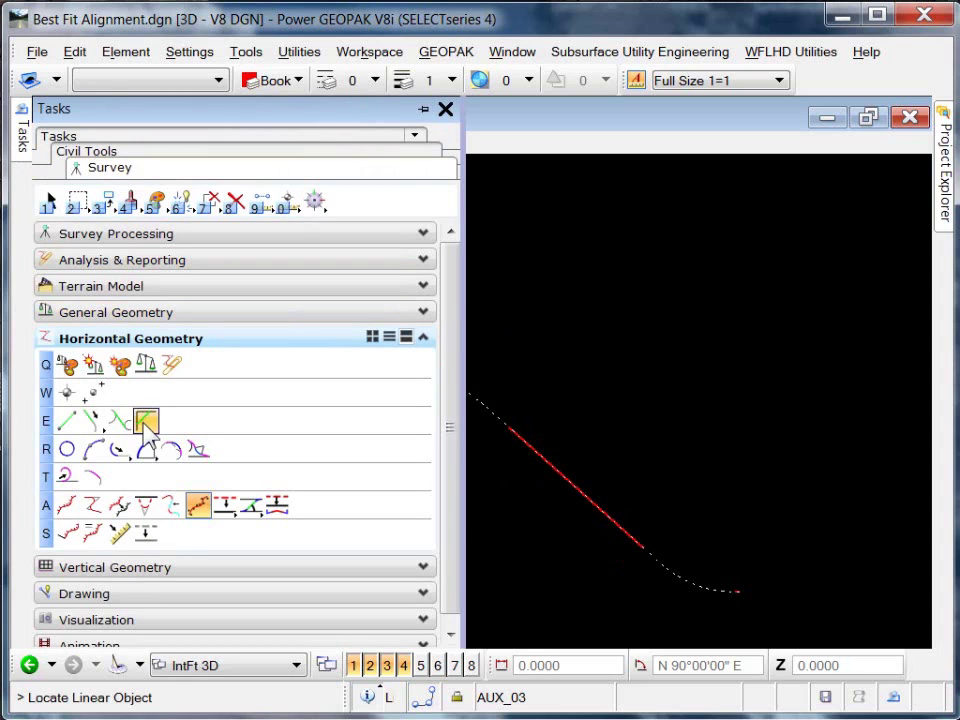
{"action": "left_click", "coordinate": [146, 449]}
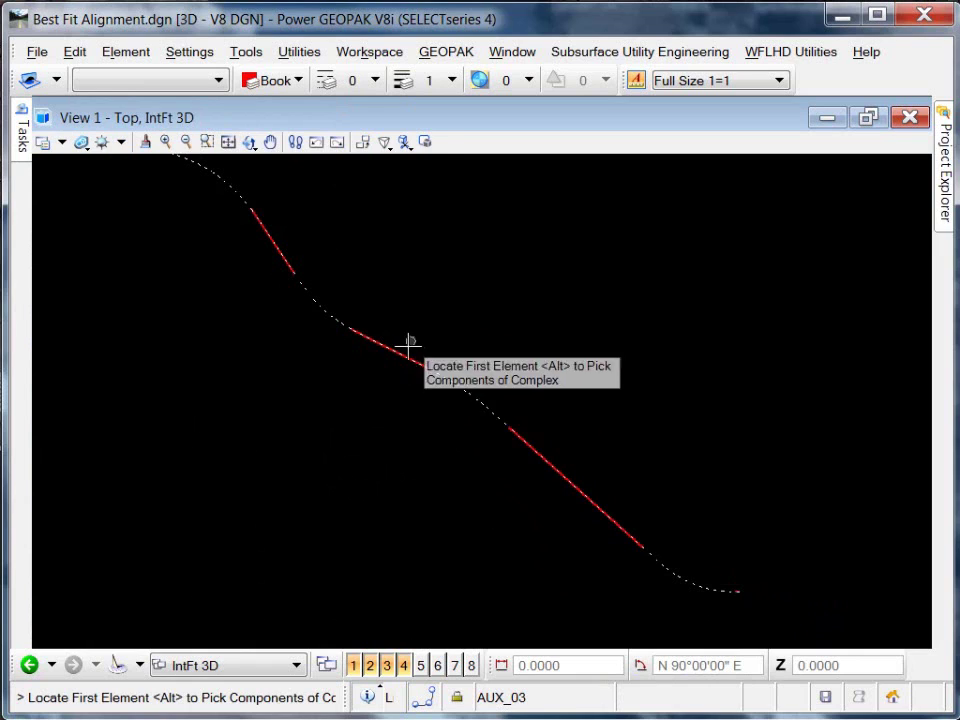
{"action": "scroll", "coordinate": [470, 395], "scroll_direction": "up", "scroll_amount": 3}
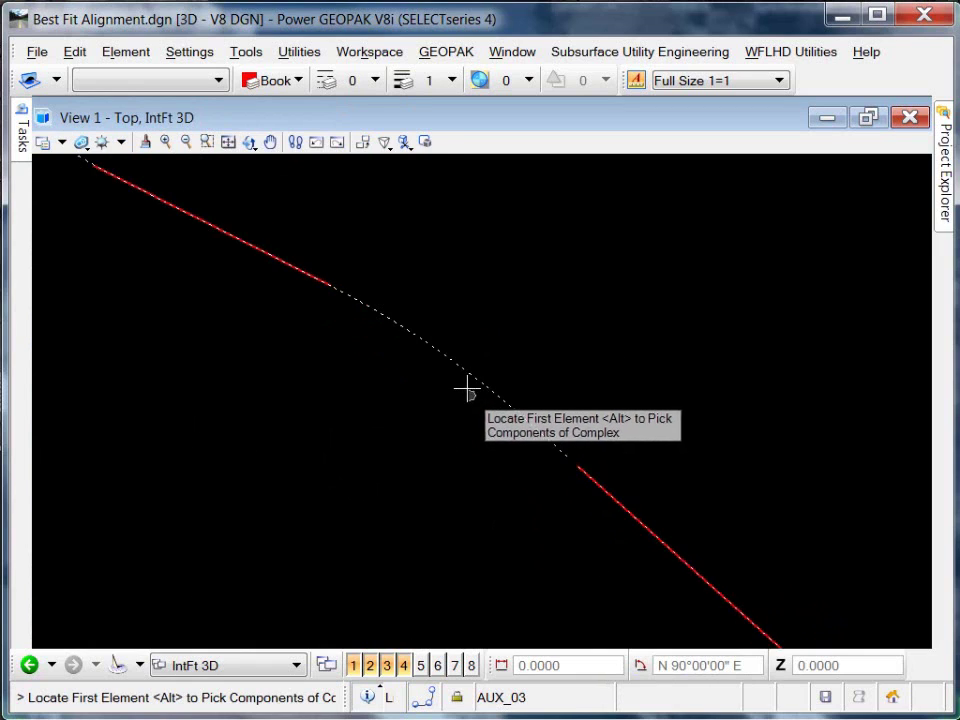
{"action": "left_click", "coordinate": [197, 189]}
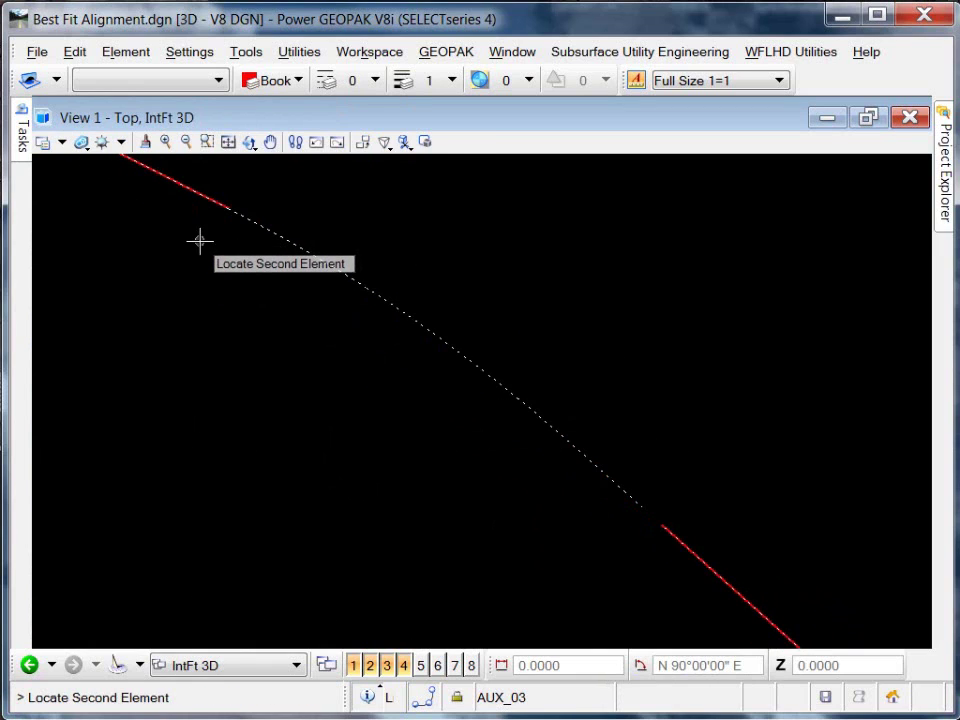
{"action": "left_click", "coordinate": [701, 555]}
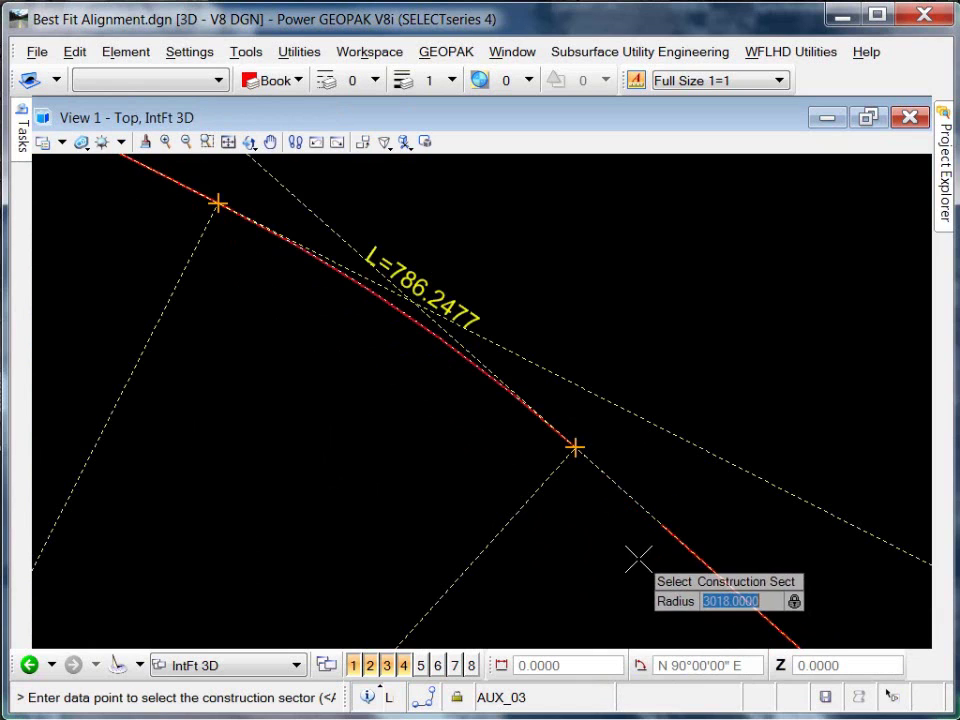
{"action": "left_click", "coordinate": [291, 408]}
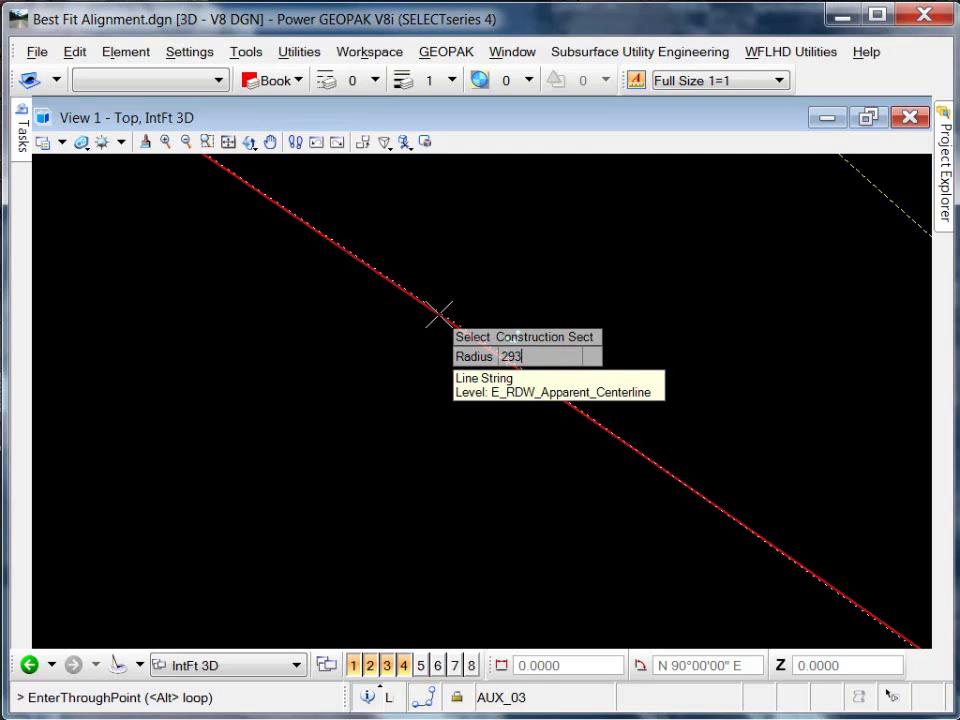
{"action": "key", "text": "Return"}
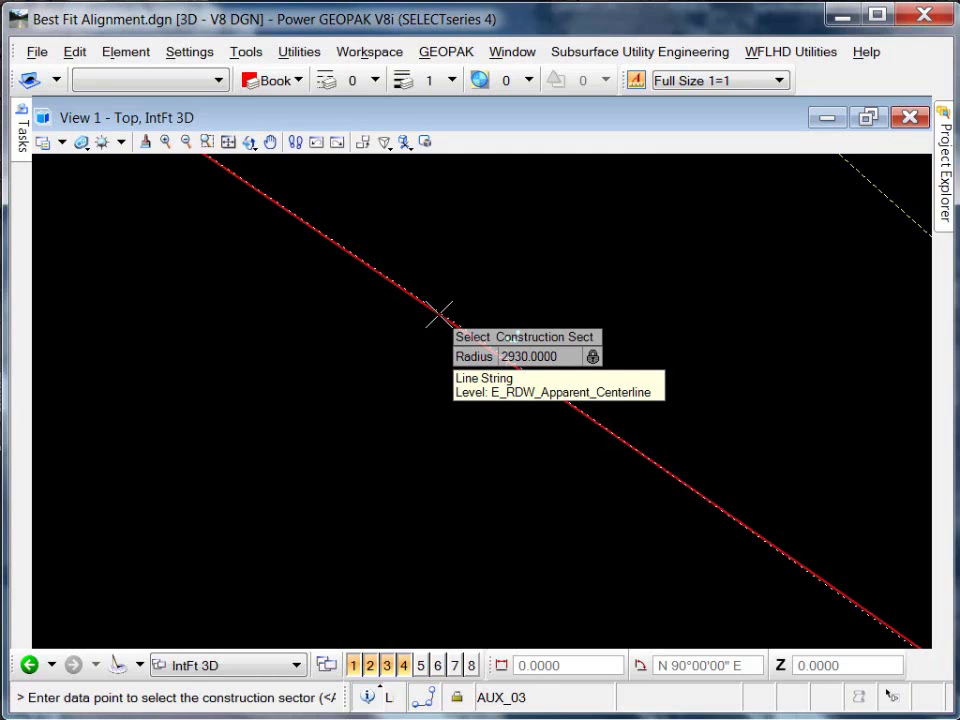
{"action": "left_click", "coordinate": [384, 418]}
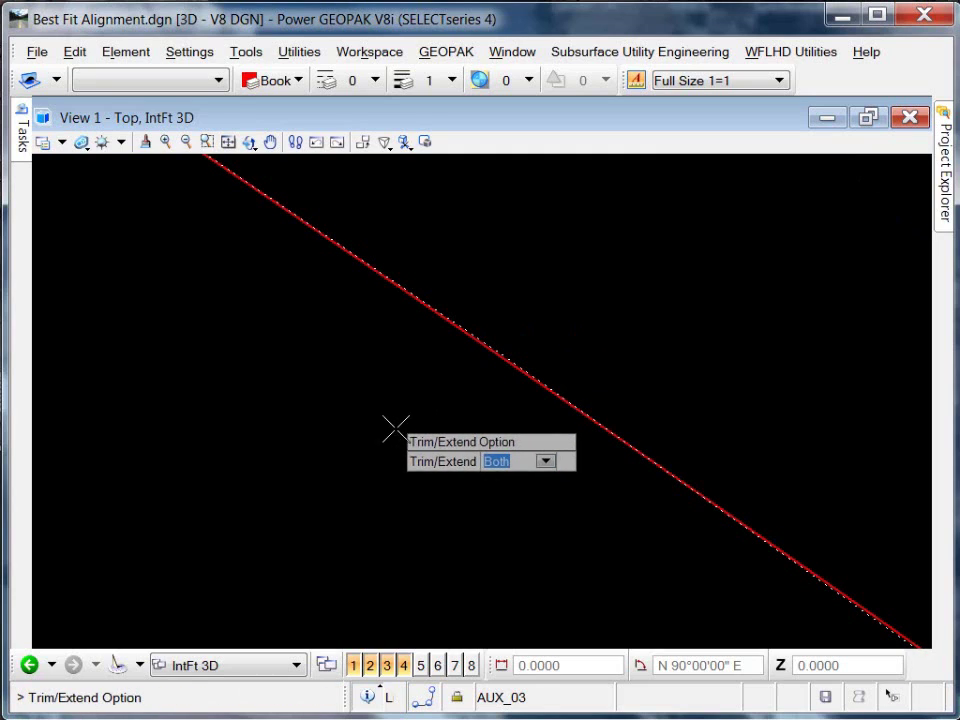
{"action": "left_click", "coordinate": [330, 420]}
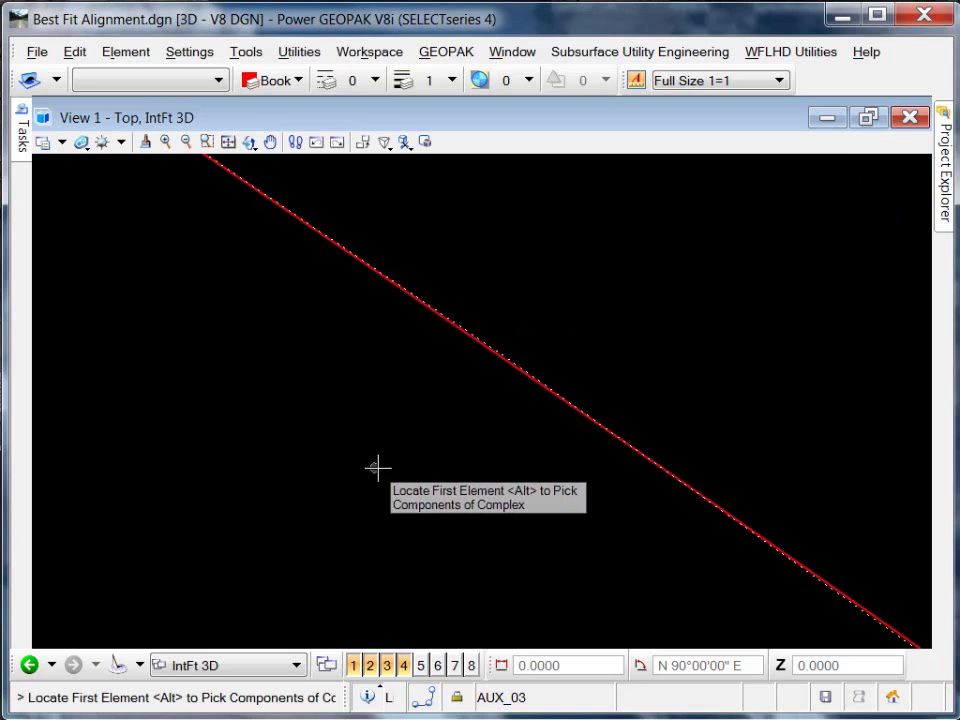
- Join the northwestern and middle tangents with an arc through a centerline point, radius about 1404, using the Both trim/extend option
{"action": "scroll", "coordinate": [452, 465], "scroll_direction": "down", "scroll_amount": 3}
{"action": "scroll", "coordinate": [521, 449], "scroll_direction": "down", "scroll_amount": 5}
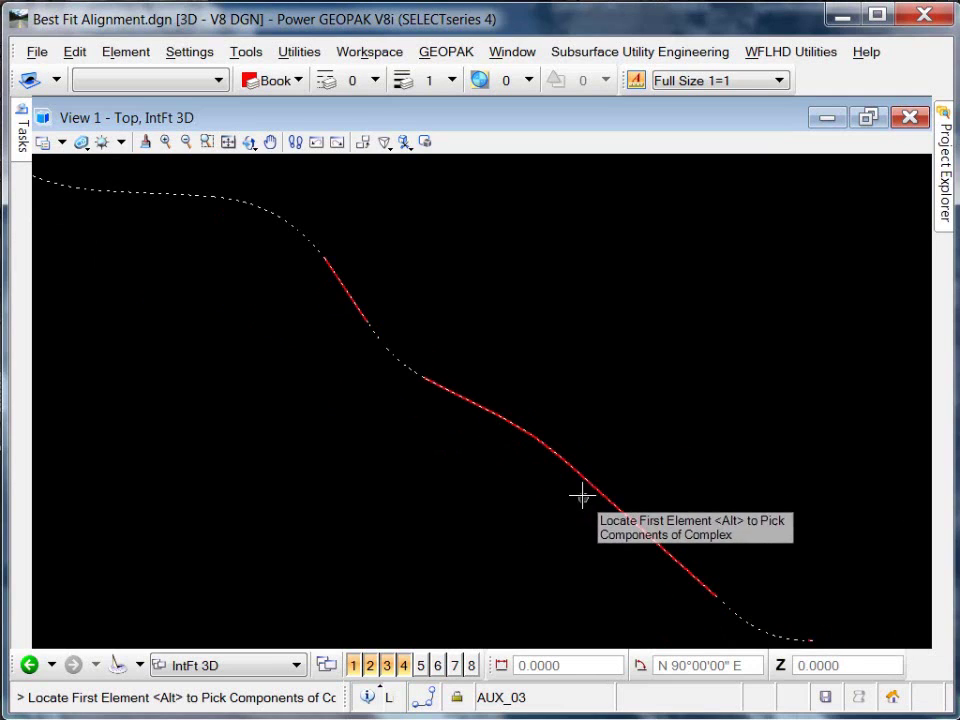
{"action": "scroll", "coordinate": [382, 343], "scroll_direction": "up", "scroll_amount": 3}
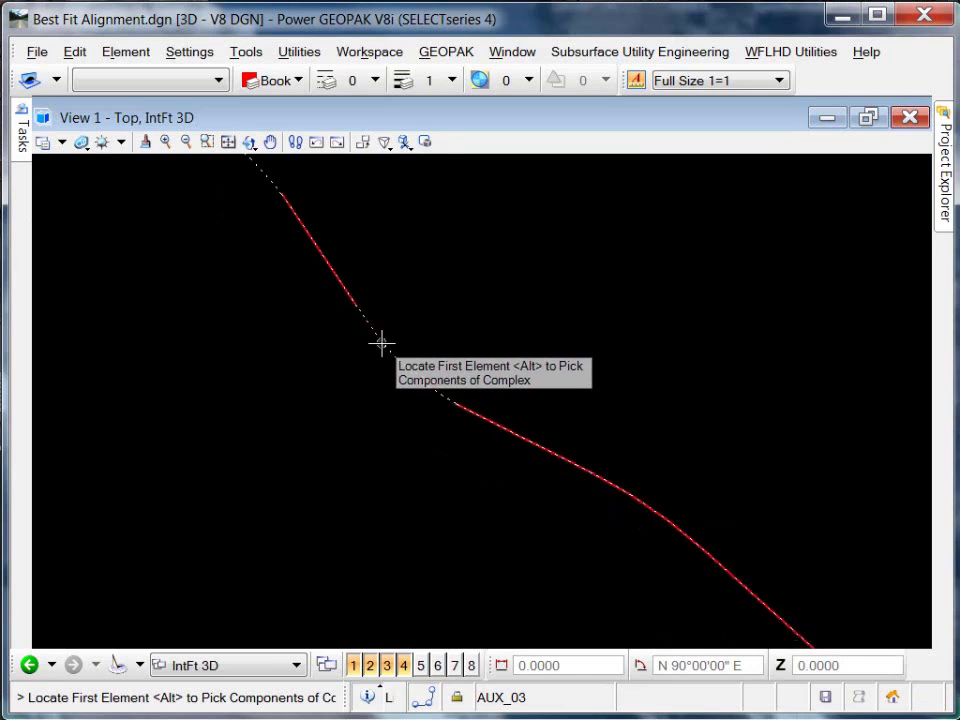
{"action": "left_click", "coordinate": [288, 203]}
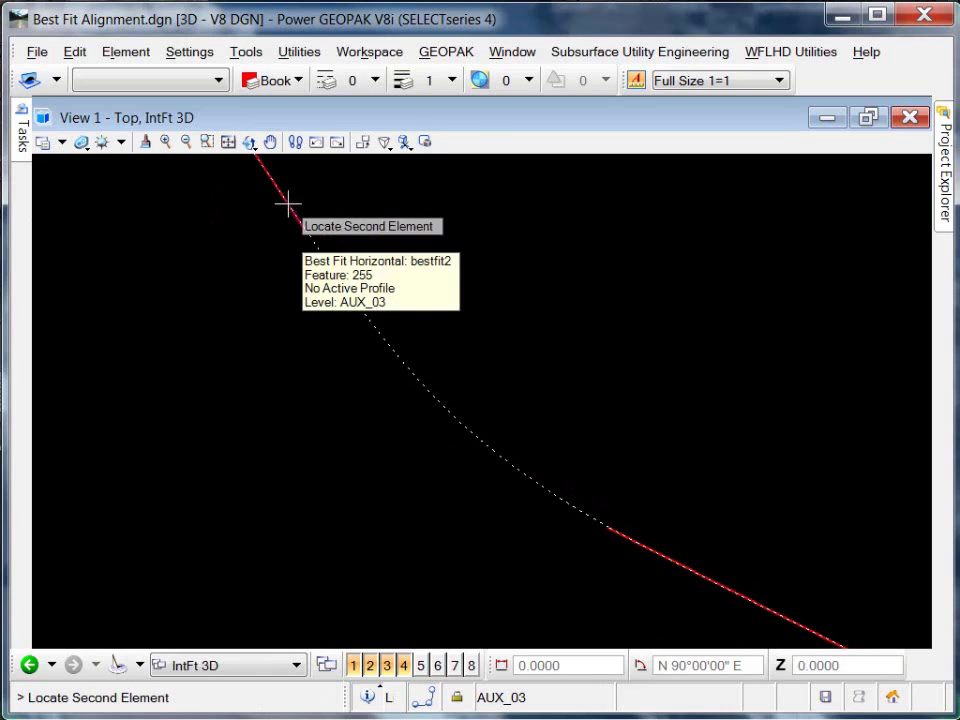
{"action": "left_click", "coordinate": [632, 543]}
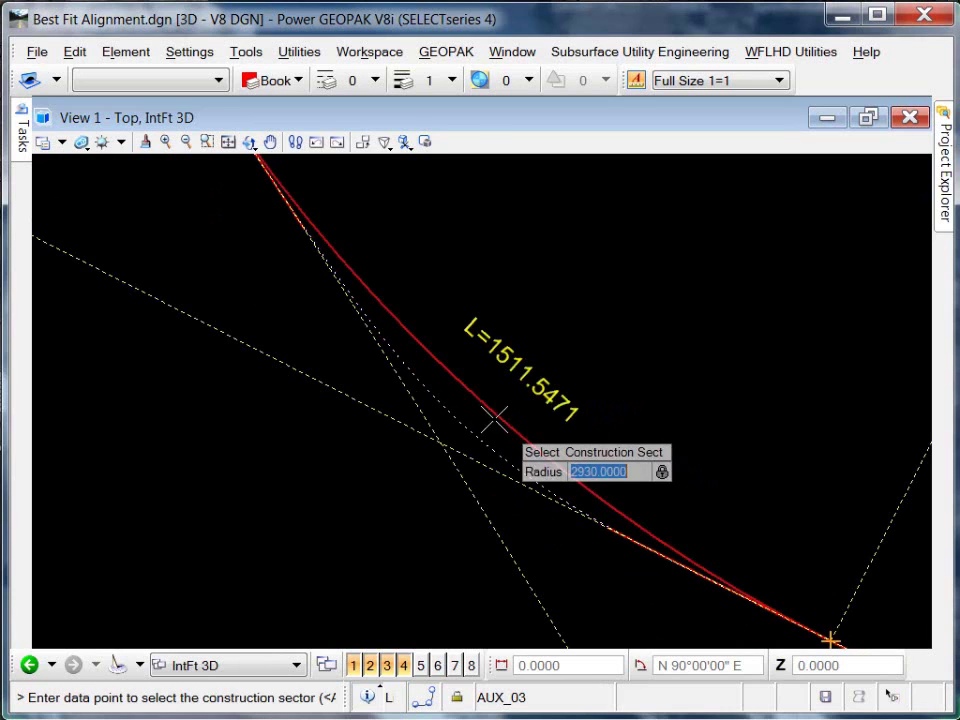
{"action": "left_click", "coordinate": [450, 385]}
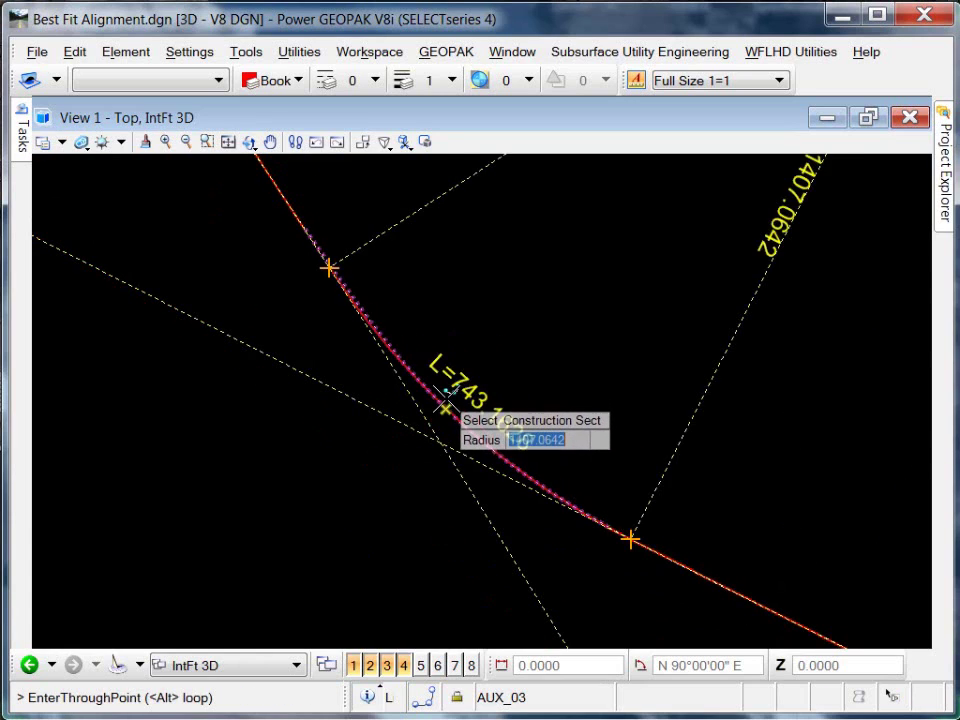
{"action": "scroll", "coordinate": [450, 410], "scroll_direction": "up", "scroll_amount": 6}
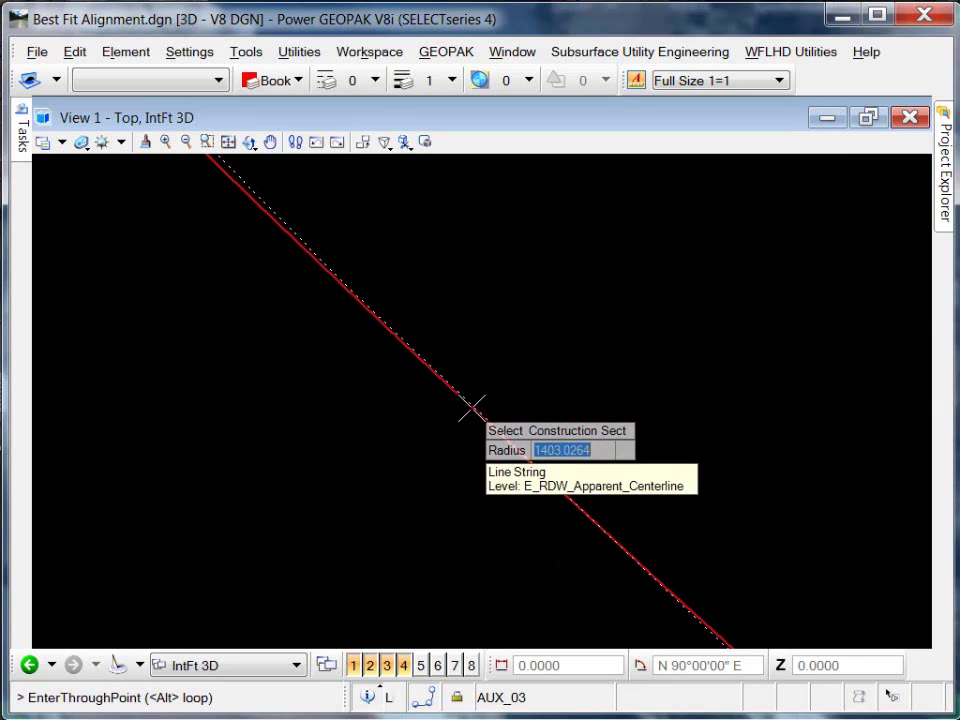
{"action": "left_click", "coordinate": [471, 407]}
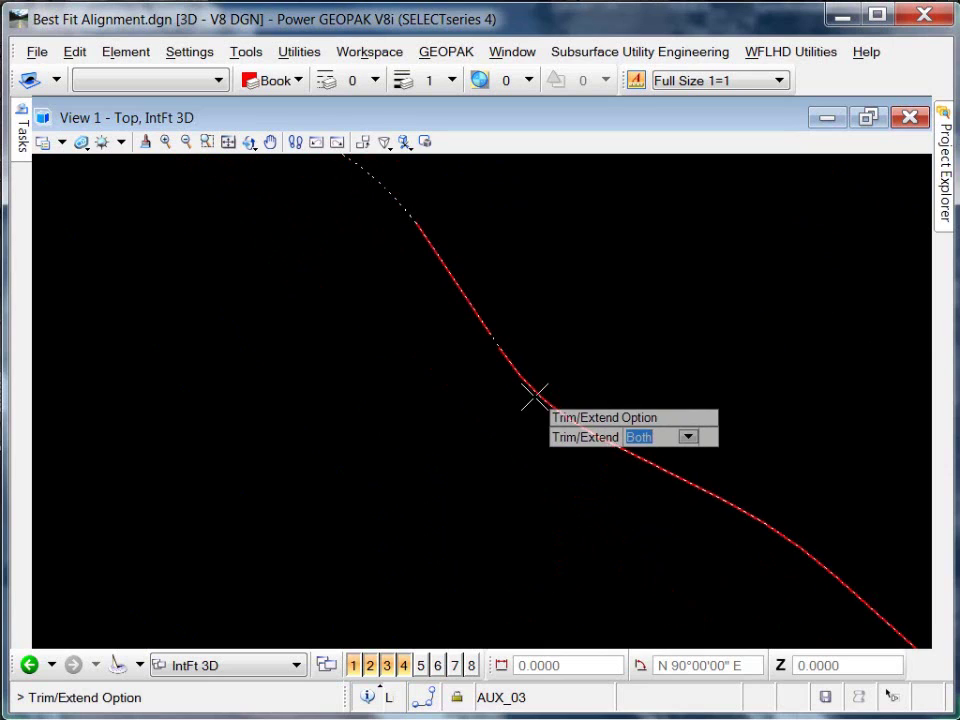
{"action": "left_click", "coordinate": [356, 448]}
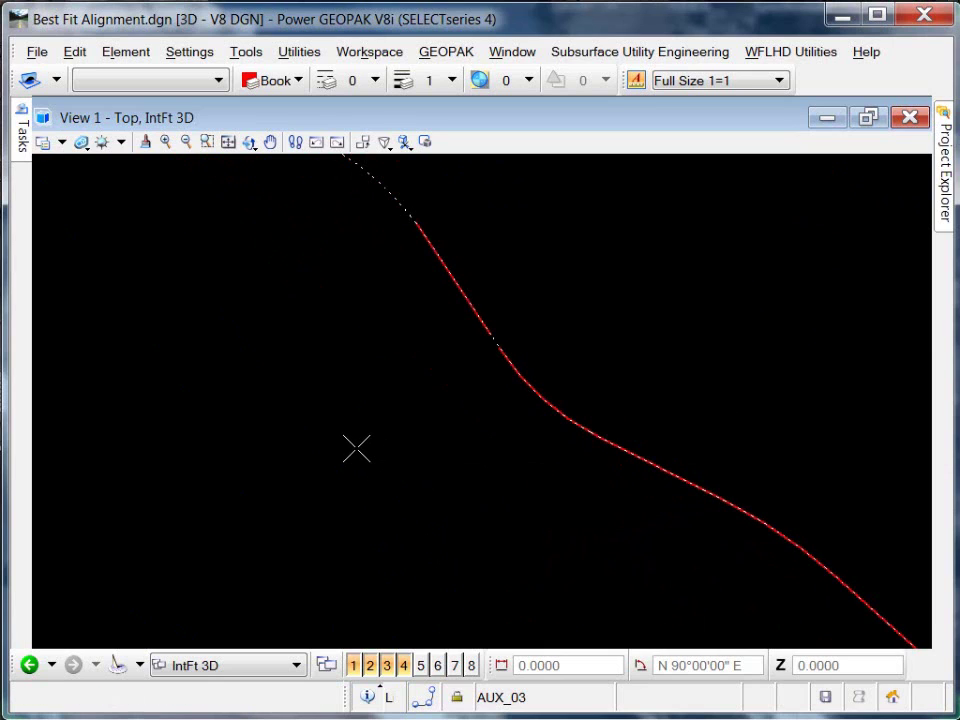
- Combine the three best-fit tangents and two connecting arcs into one complex element, starting from the northwestern tangent
{"action": "scroll", "coordinate": [396, 492], "scroll_direction": "down", "scroll_amount": 3}
{"action": "scroll", "coordinate": [327, 457], "scroll_direction": "down", "scroll_amount": 3}
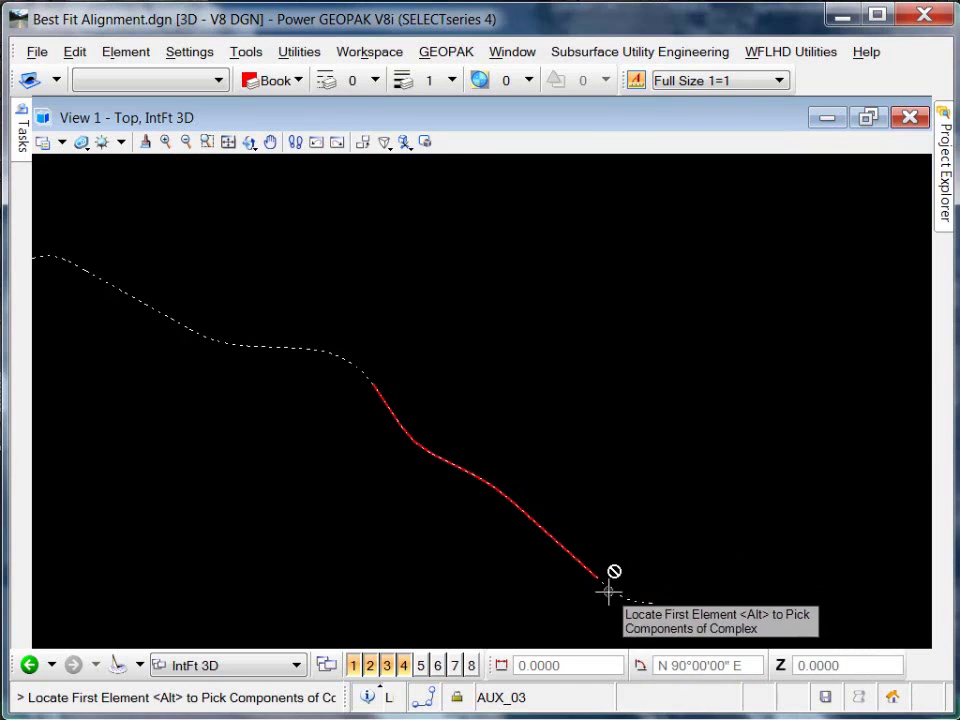
{"action": "scroll", "coordinate": [610, 605], "scroll_direction": "up", "scroll_amount": 2}
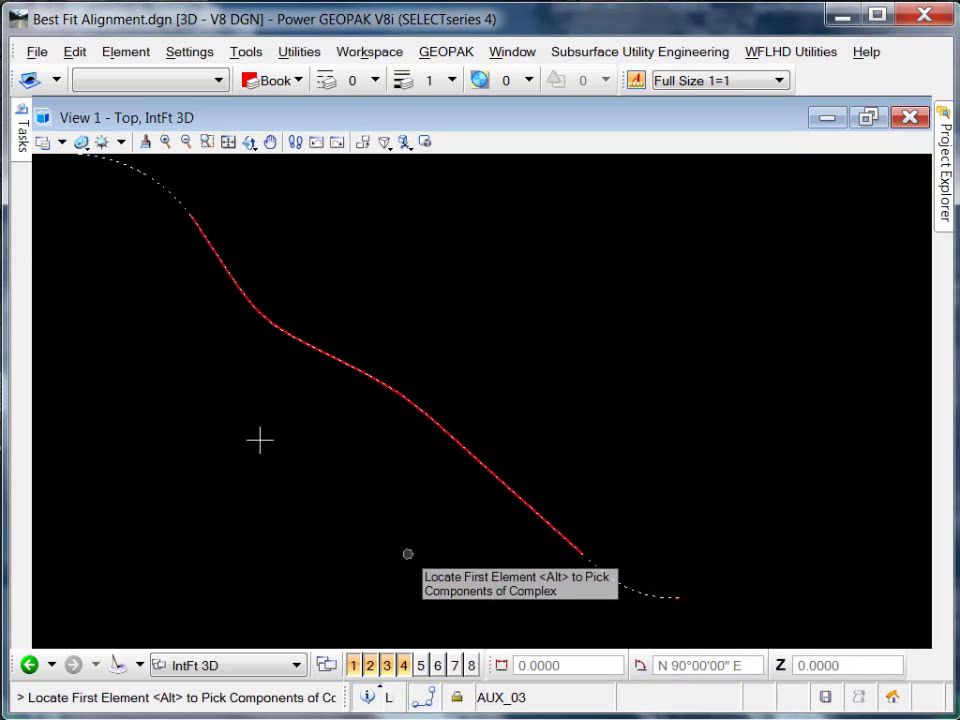
{"action": "mouse_move", "coordinate": [25, 145]}
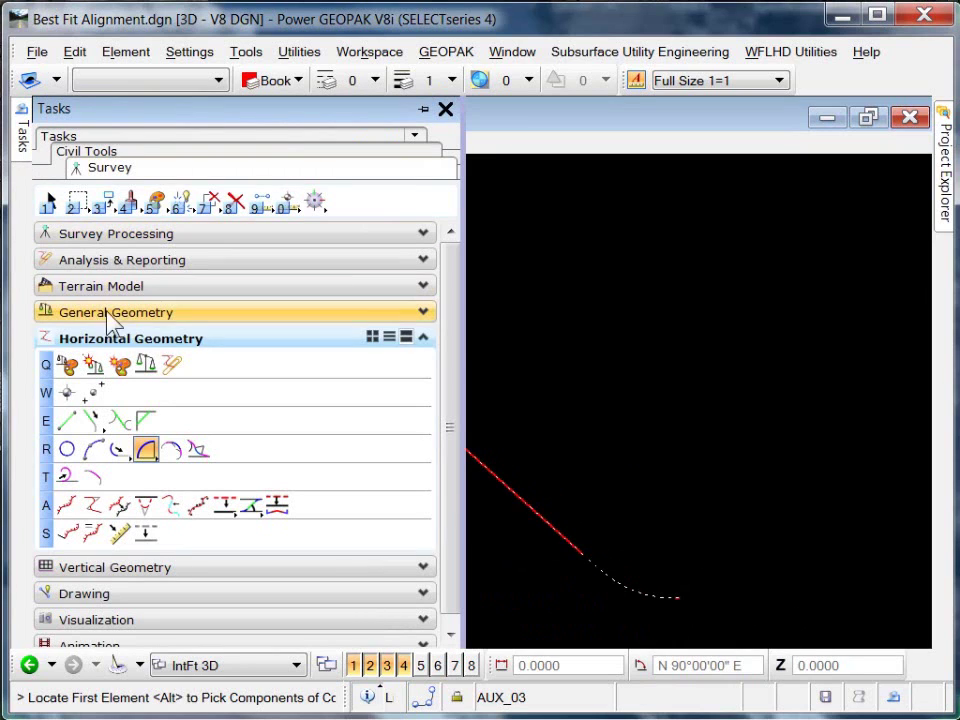
{"action": "left_click", "coordinate": [68, 506]}
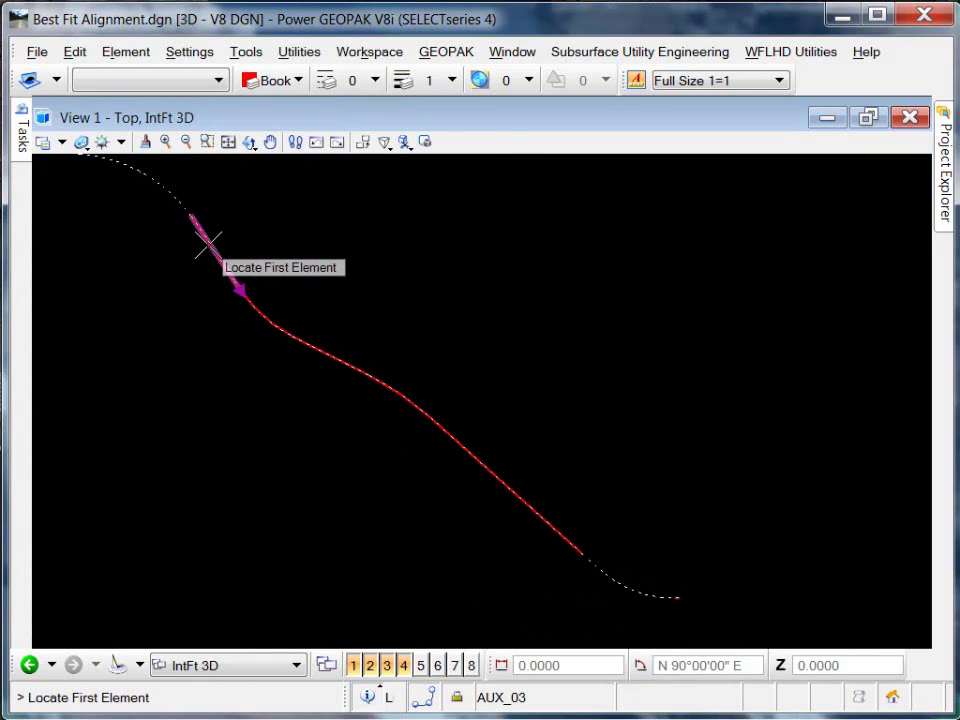
{"action": "left_click", "coordinate": [203, 234]}
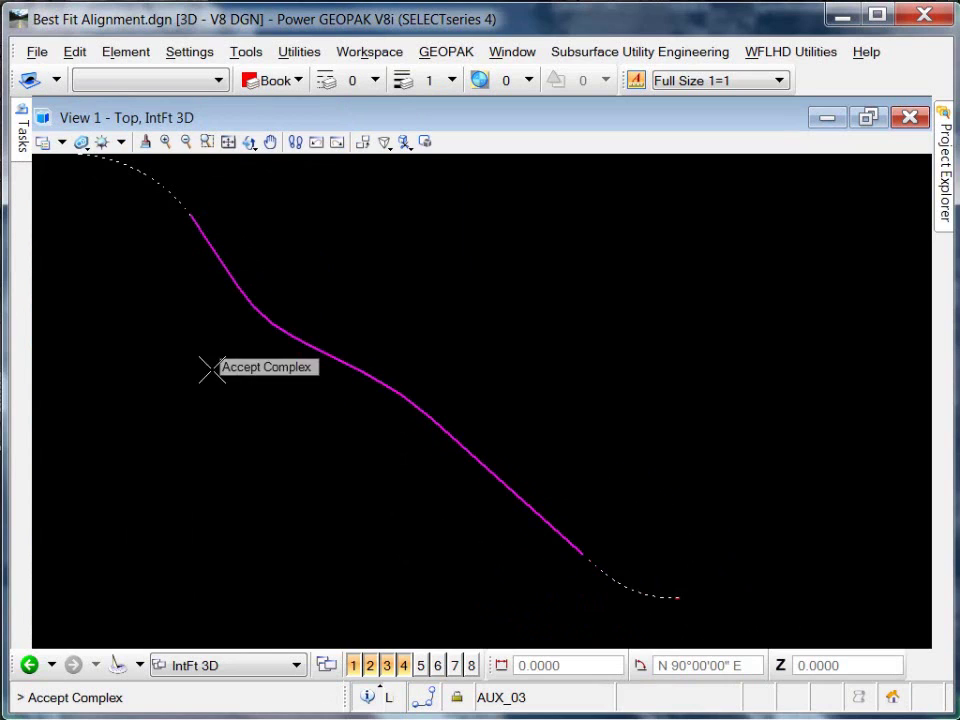
{"action": "left_click", "coordinate": [306, 464]}
- Set the northwestern arc's radius to 1400 in the complex alignment and clear the selection
{"action": "right_click", "coordinate": [306, 466]}
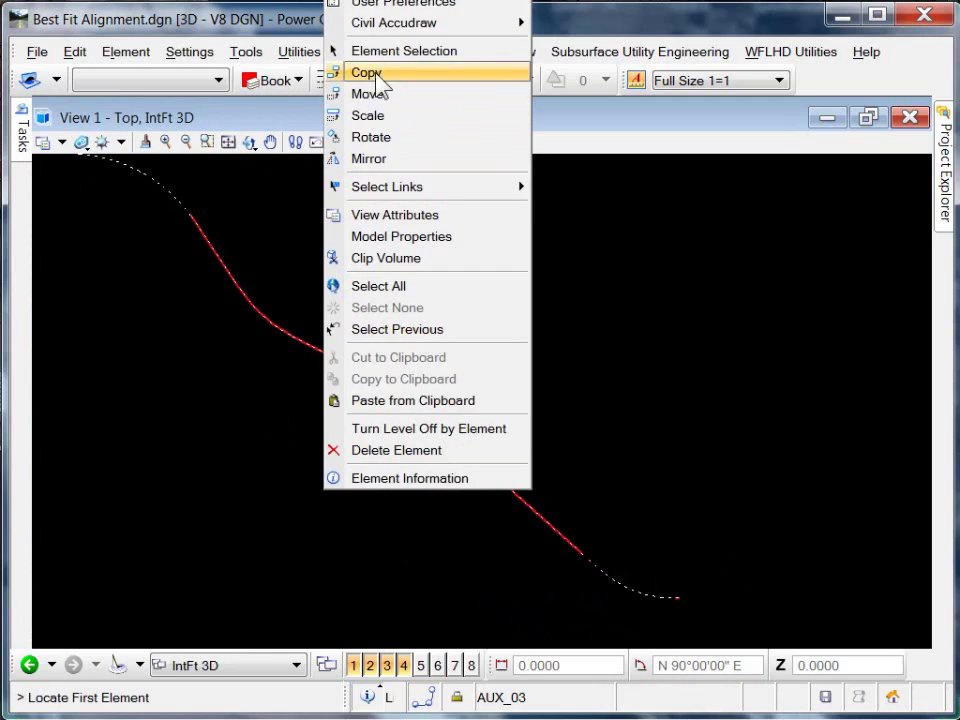
{"action": "left_click", "coordinate": [400, 49]}
{"action": "left_click", "coordinate": [400, 405]}
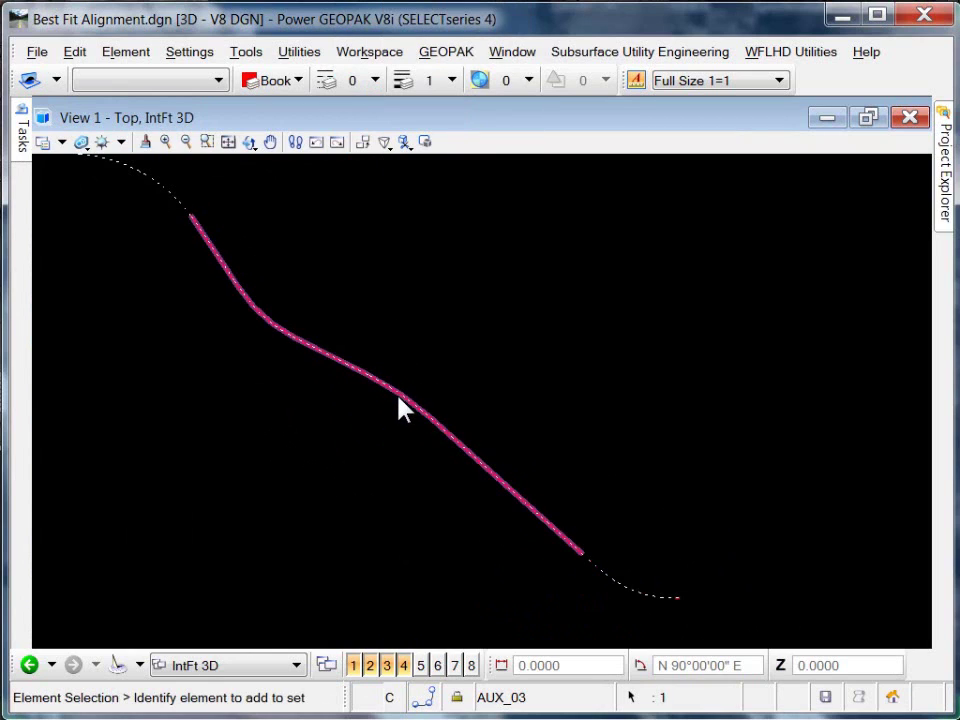
{"action": "scroll", "coordinate": [424, 566], "scroll_direction": "down", "scroll_amount": 2}
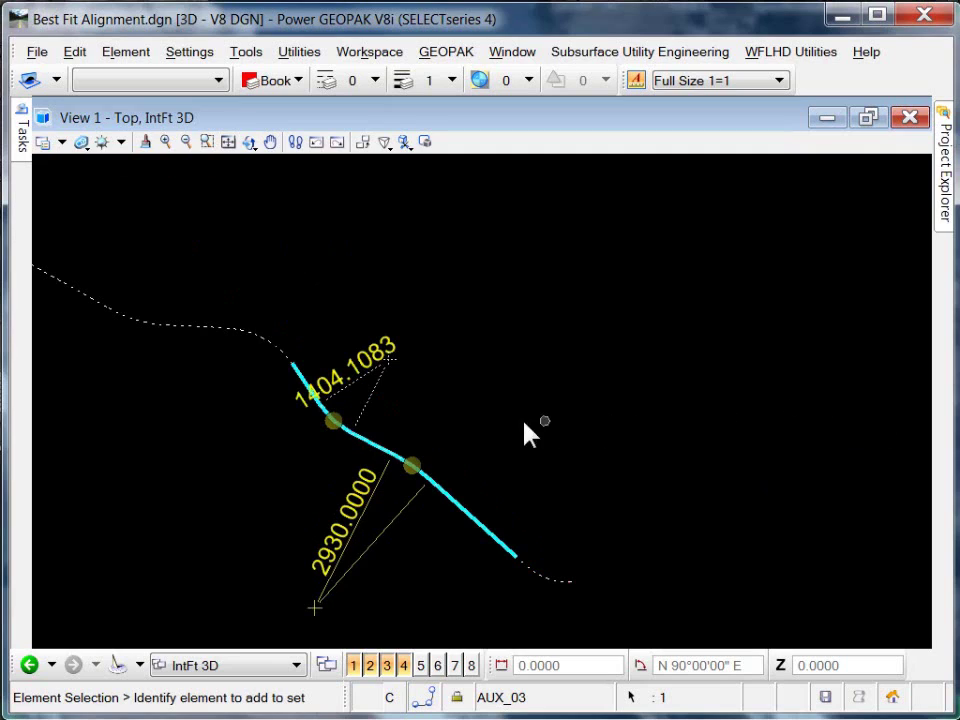
{"action": "left_click", "coordinate": [370, 362]}
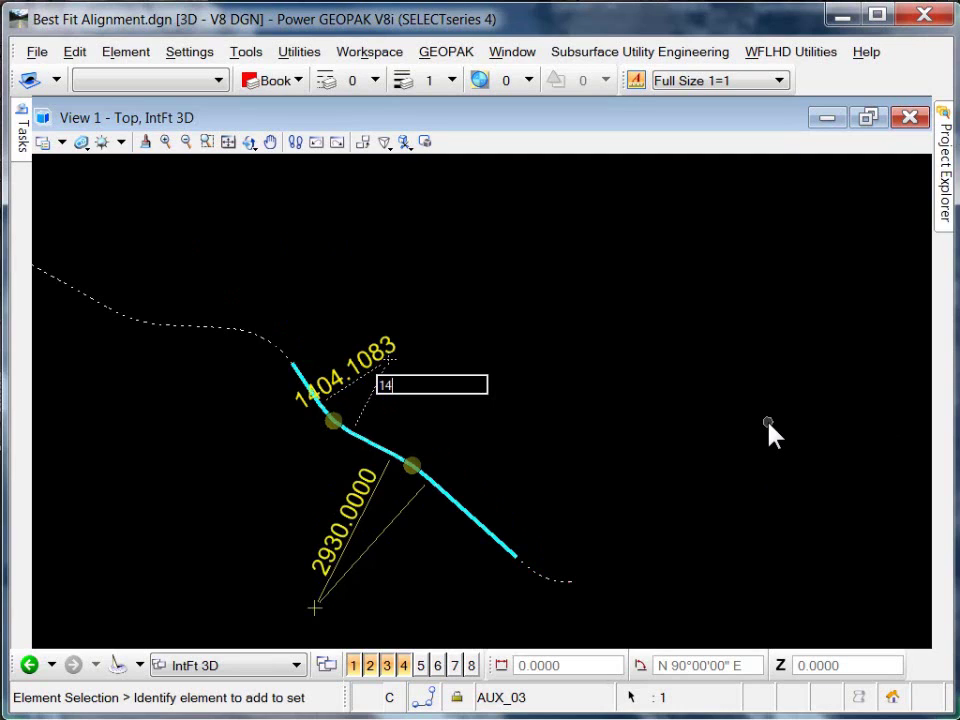
{"action": "key", "text": "Return"}
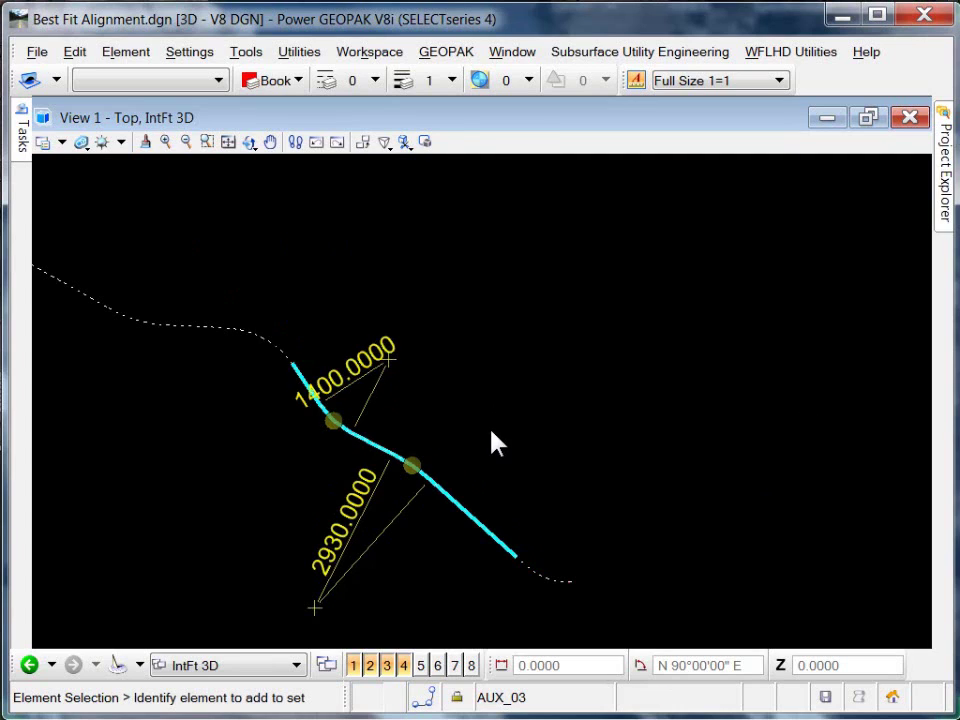
{"action": "left_click", "coordinate": [488, 455]}
{"action": "left_click", "coordinate": [404, 468]}
{"action": "left_click", "coordinate": [419, 541]}
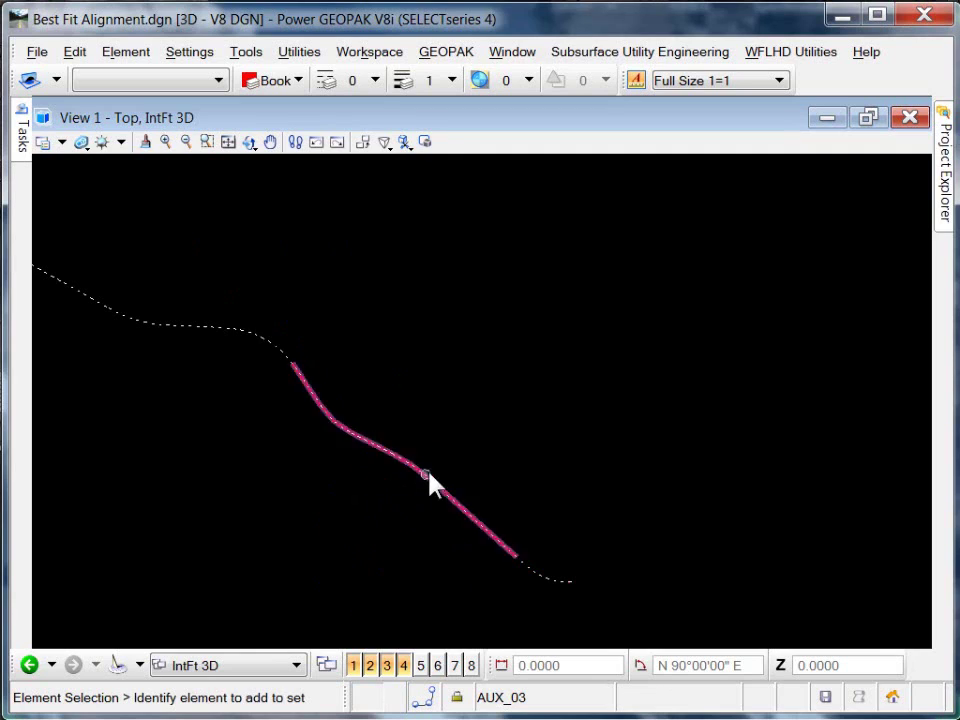